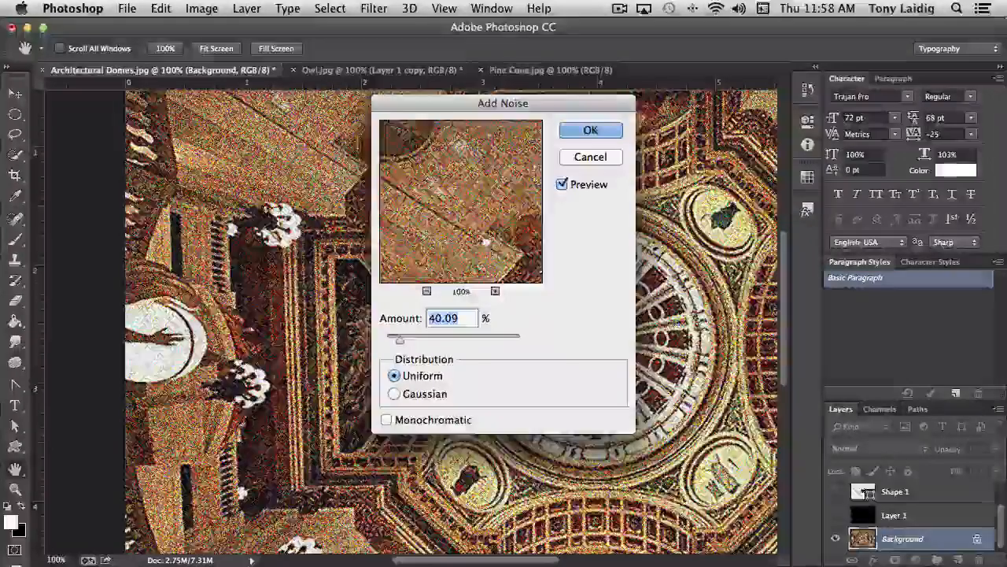
Set the Add Noise filter to Gaussian distribution and make the noise monochromatic
left_click_drag(485, 247, 511, 220)
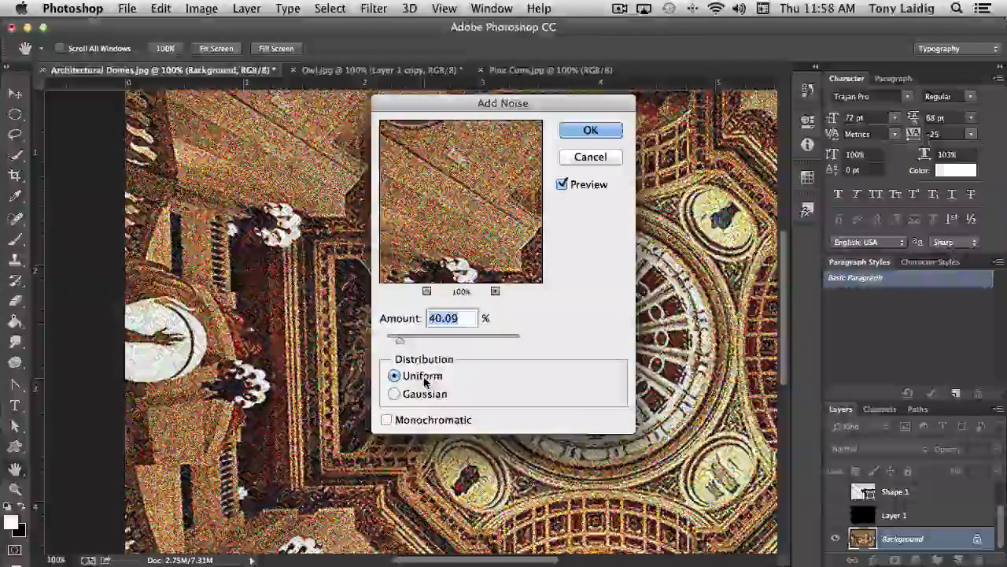
left_click(423, 394)
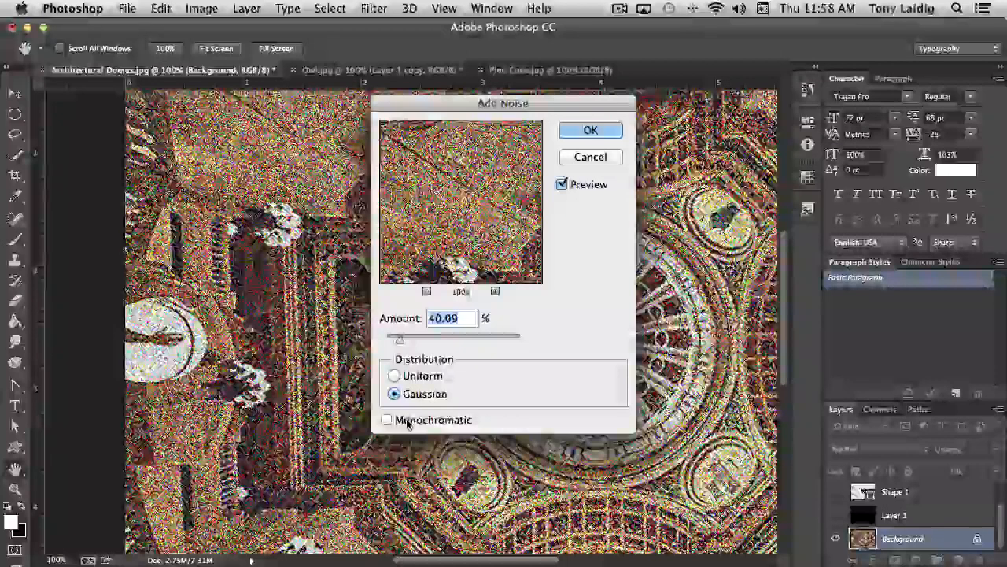
left_click(408, 422)
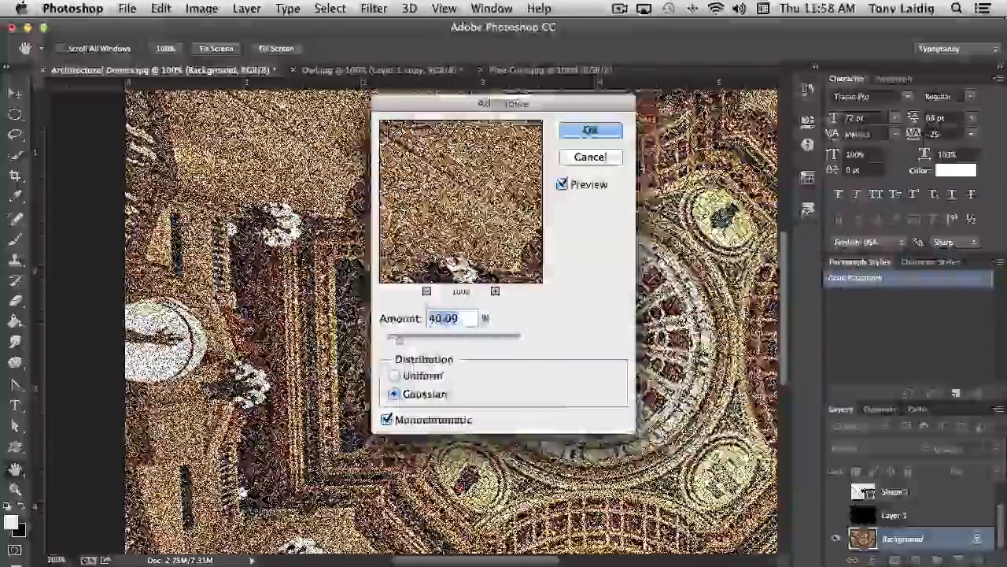
Reduce the noise amount, trying 2.45%, 1% and 2% before setting it to 3%
left_click_drag(488, 103, 690, 92)
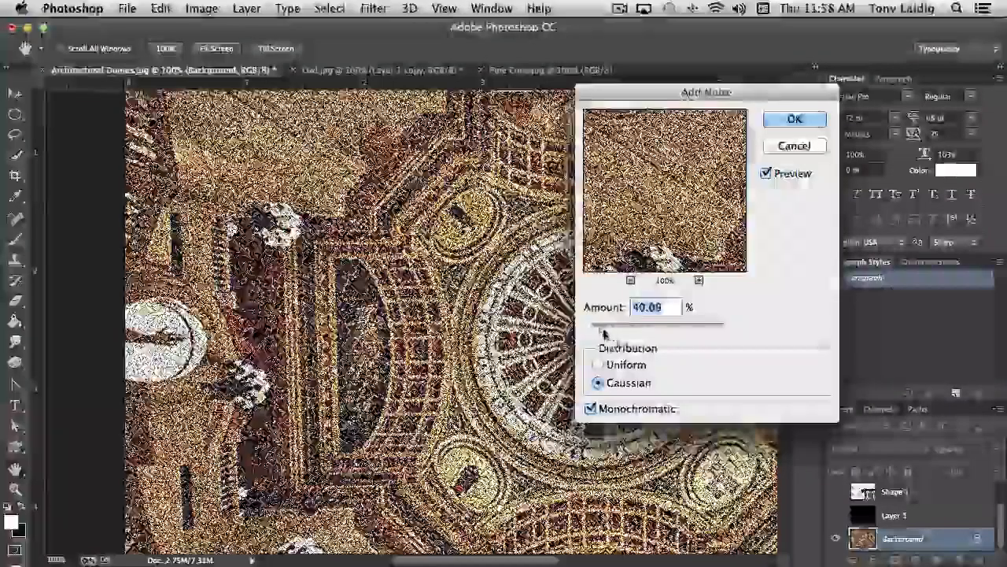
left_click_drag(604, 329, 596, 329)
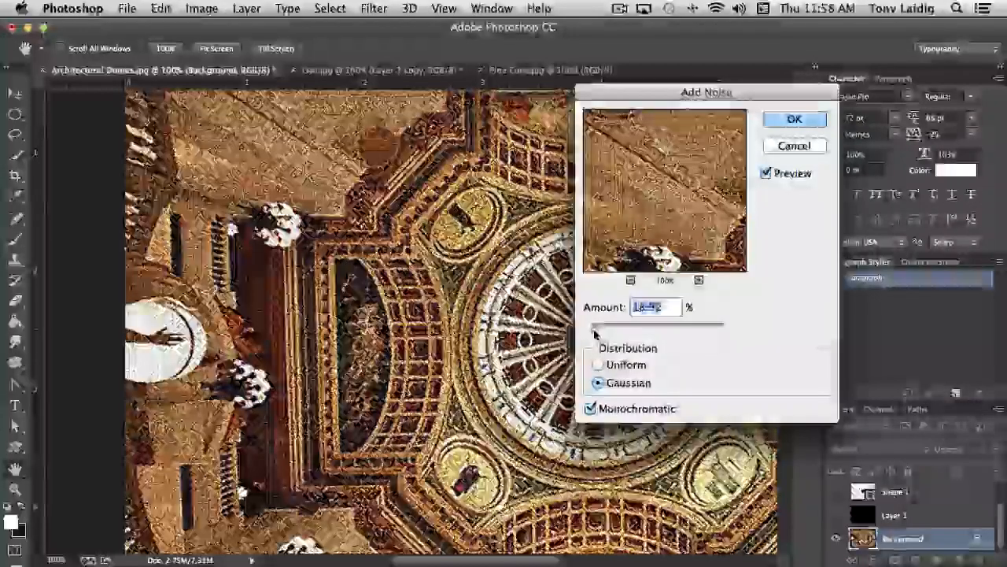
left_click_drag(595, 331, 592, 331)
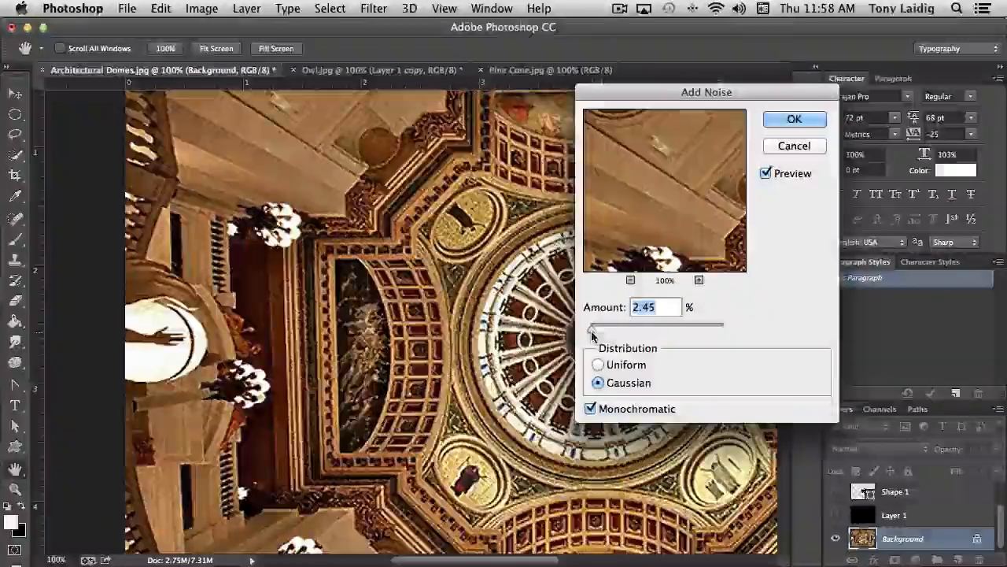
type("1")
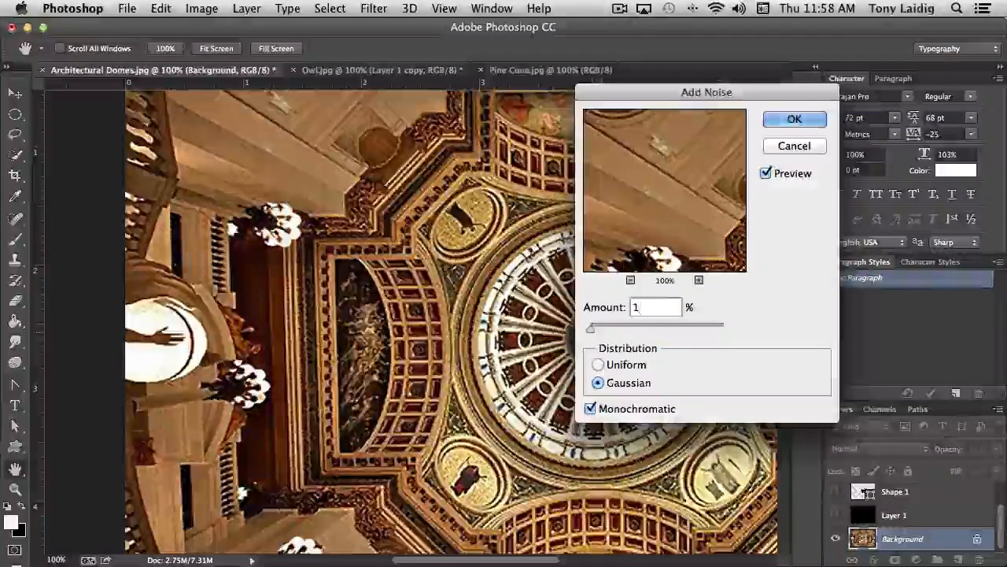
left_click(618, 310)
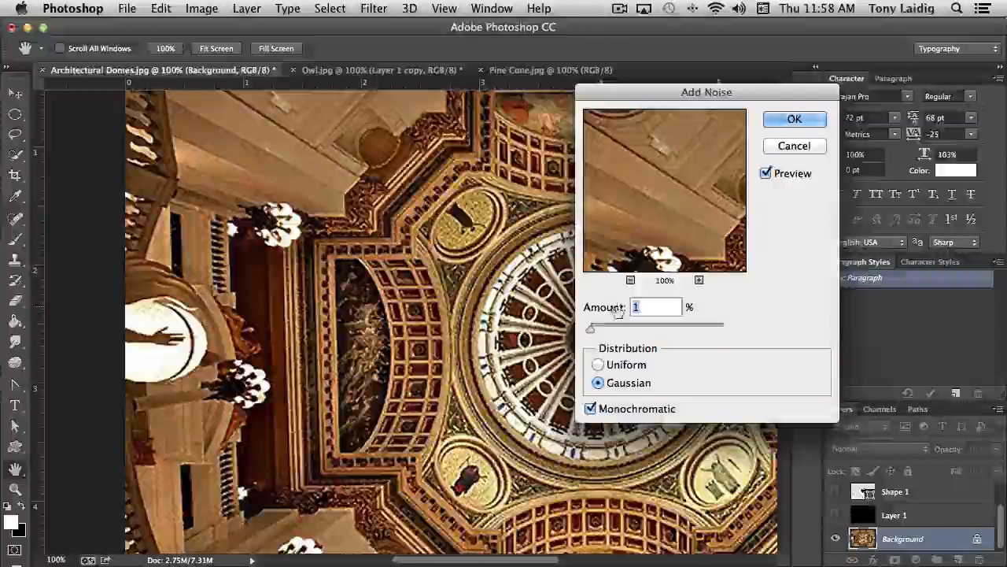
type("2")
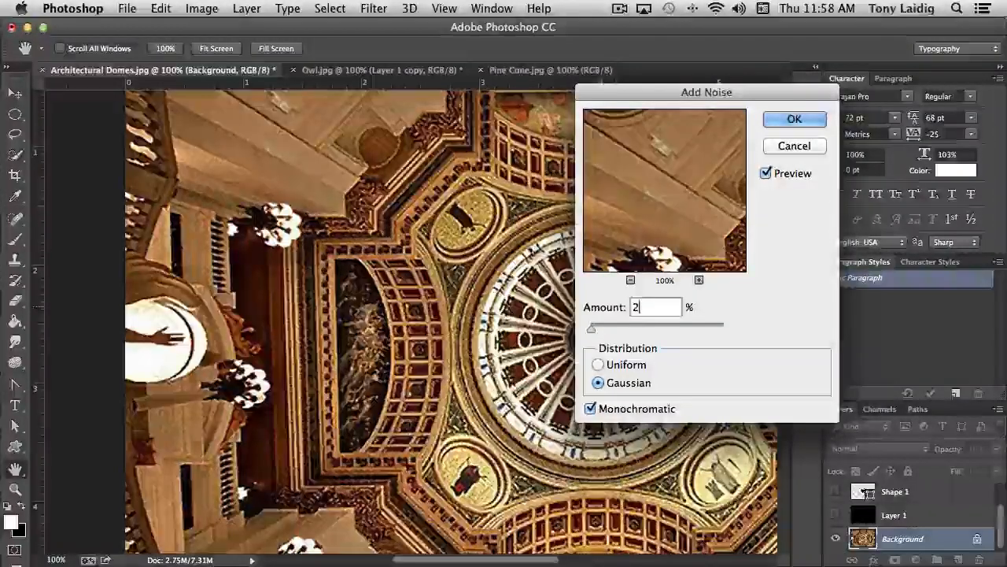
left_click(618, 311)
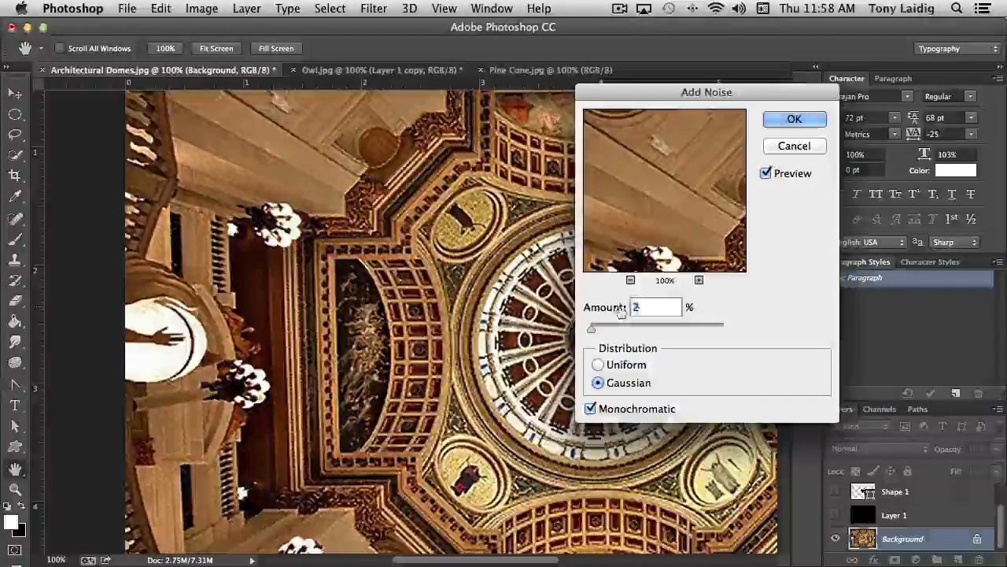
type("3")
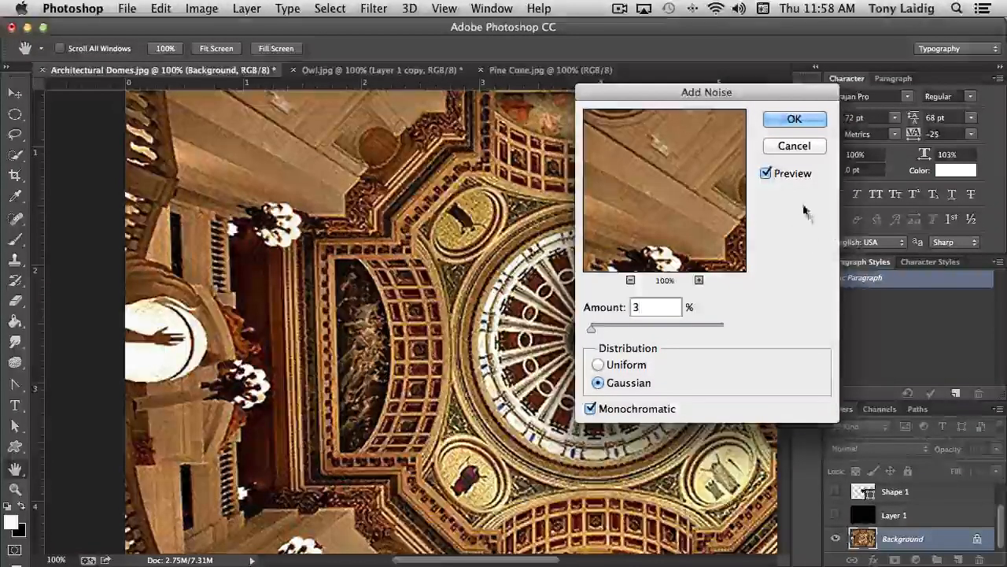
Compare the image with the noise preview off and on, and apply the Add Noise filter
left_click(765, 173)
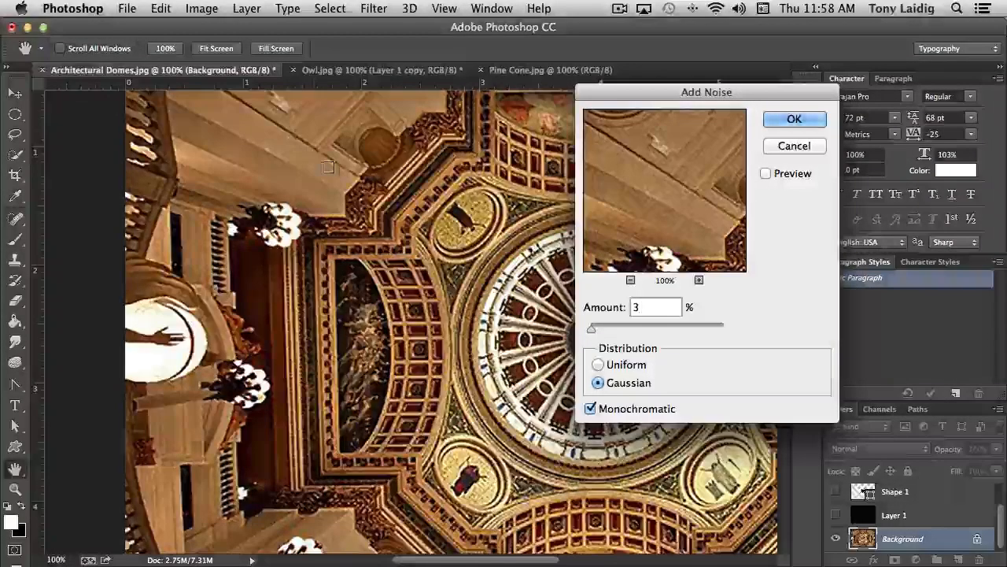
left_click(766, 174)
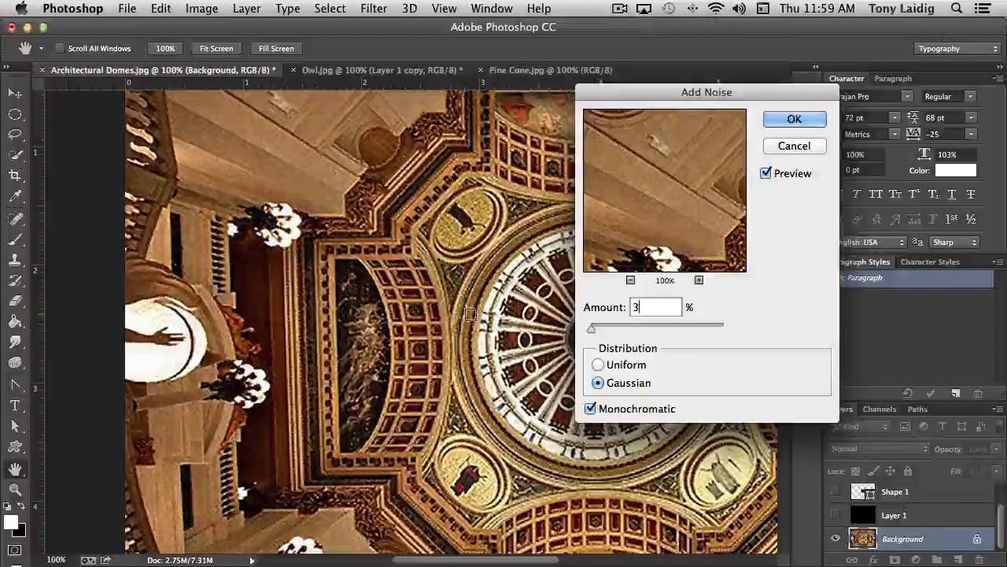
left_click(794, 119)
key("v")
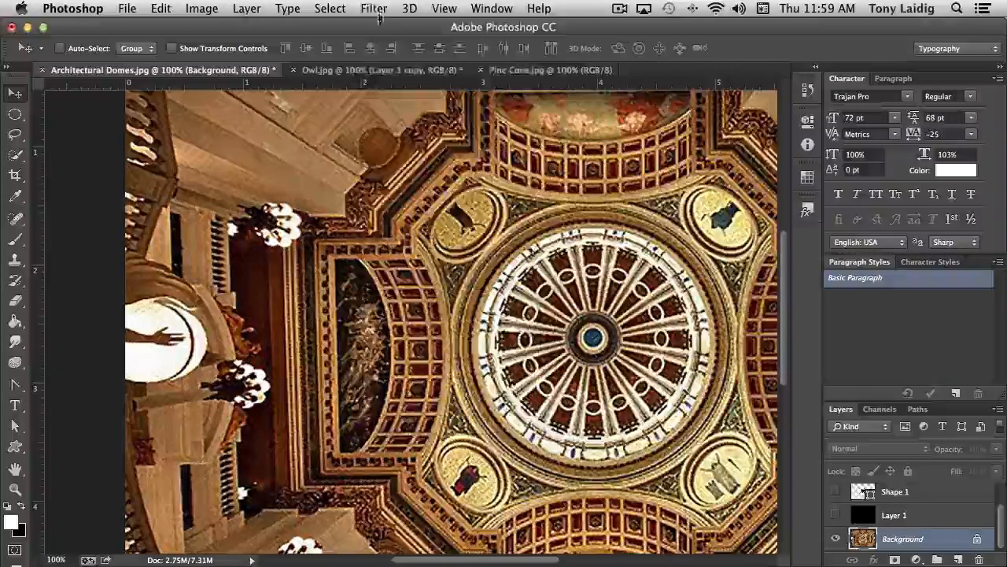
Apply the Despeckle noise filter to the Background layer
left_click(374, 8)
mouse_move(434, 227)
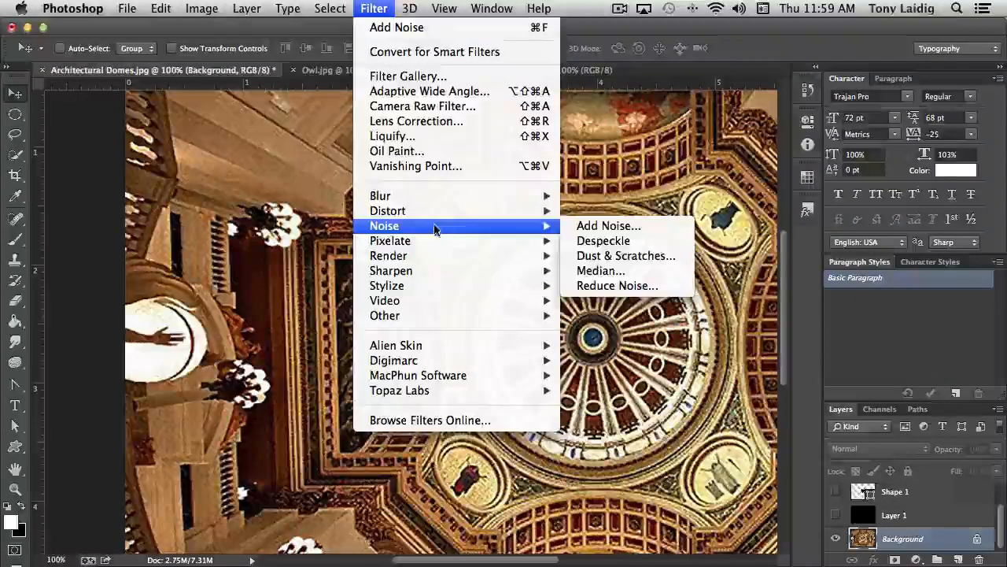
left_click(617, 241)
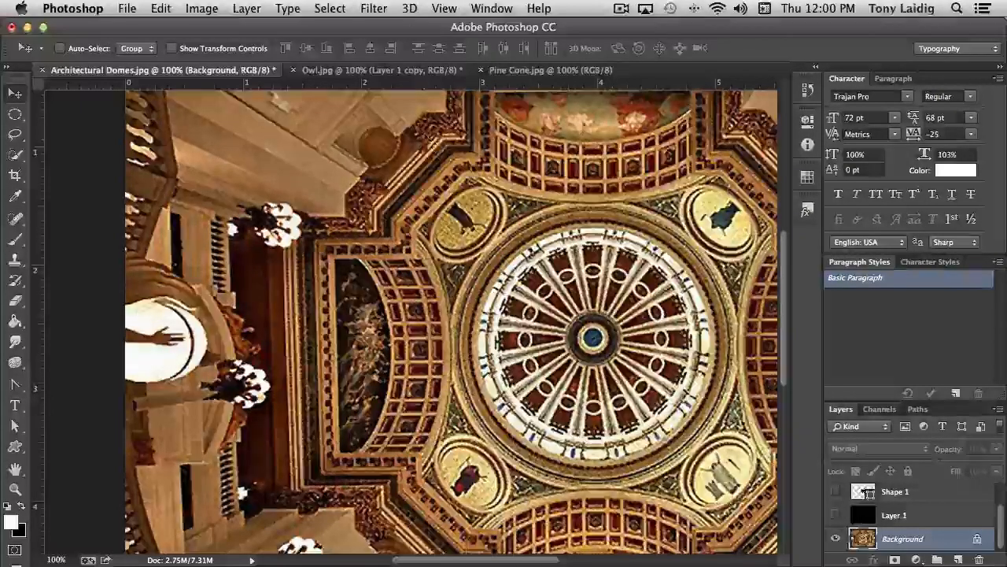
Try the Median noise filter on the Background layer with a 2-pixel radius and inspect the balcony and ceiling areas in its preview
left_click(370, 8)
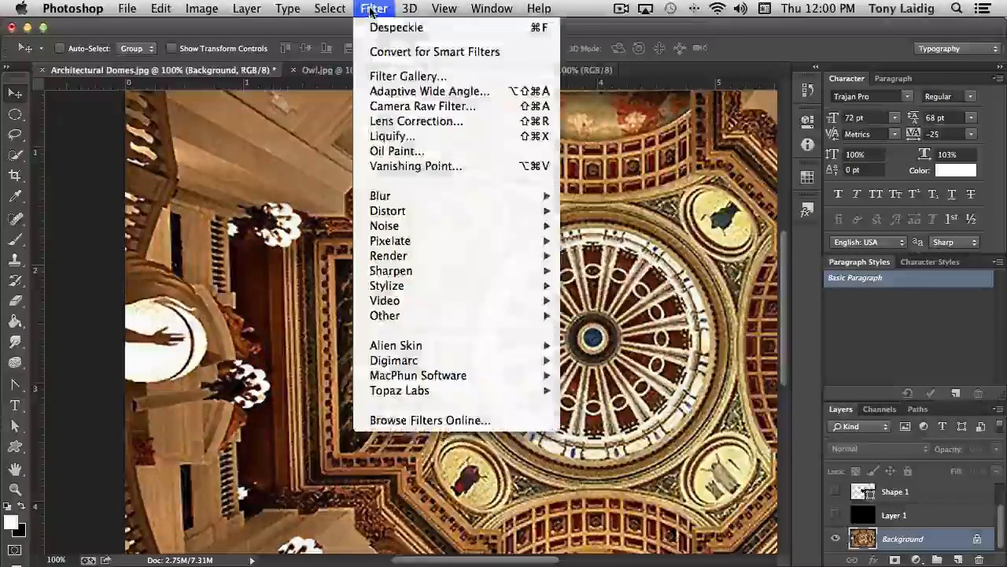
mouse_move(390, 226)
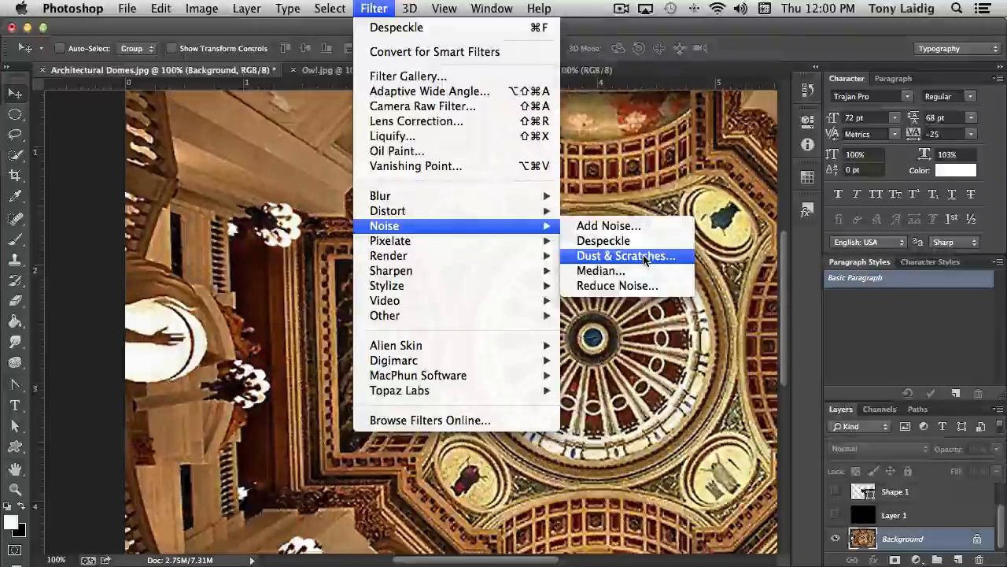
left_click(634, 271)
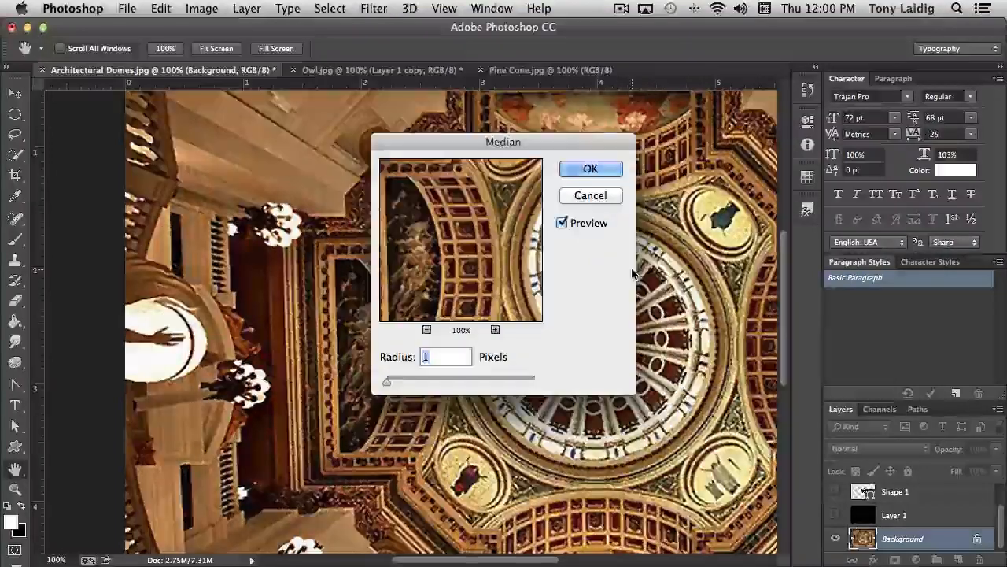
left_click_drag(417, 212, 536, 277)
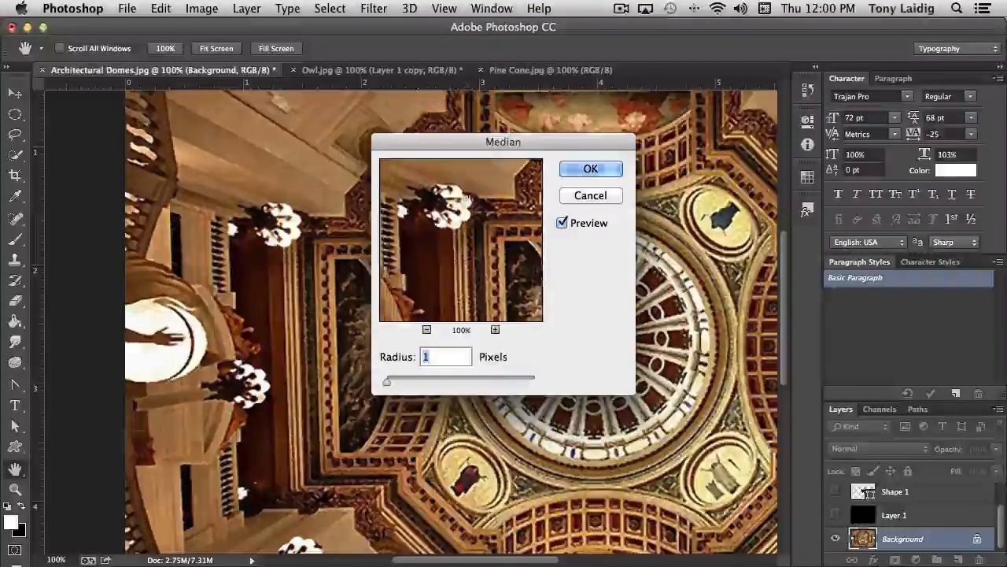
left_click_drag(464, 200, 468, 300)
mouse_move(386, 382)
left_mouse_down()
mouse_move(396, 384)
mouse_move(386, 384)
left_mouse_up()
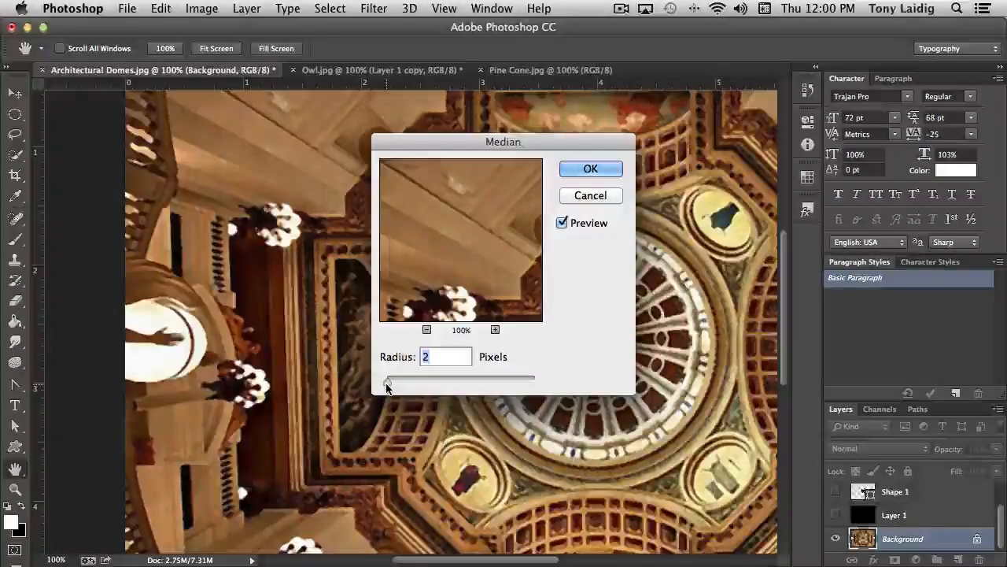
left_click_drag(448, 239, 458, 278)
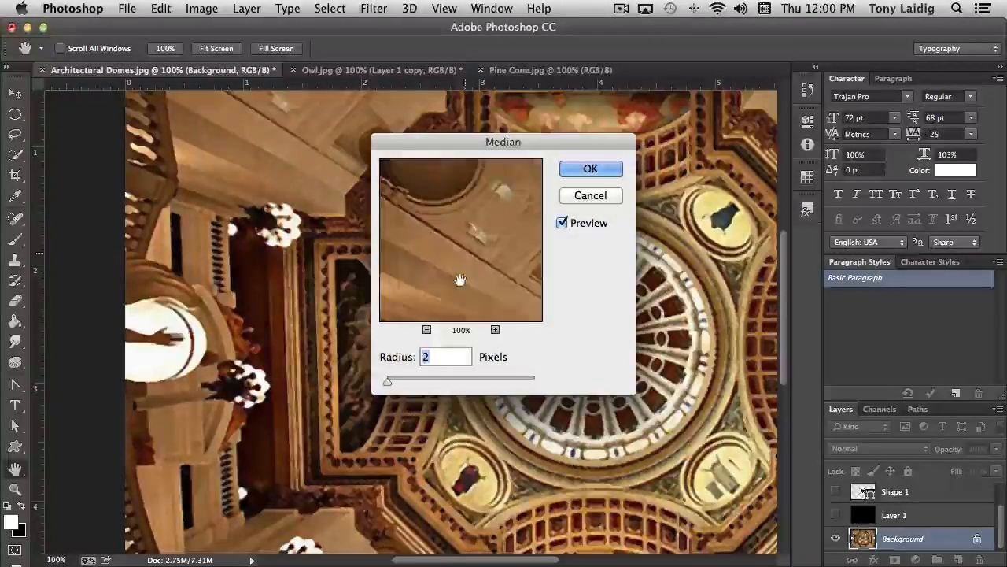
left_click_drag(438, 244, 524, 270)
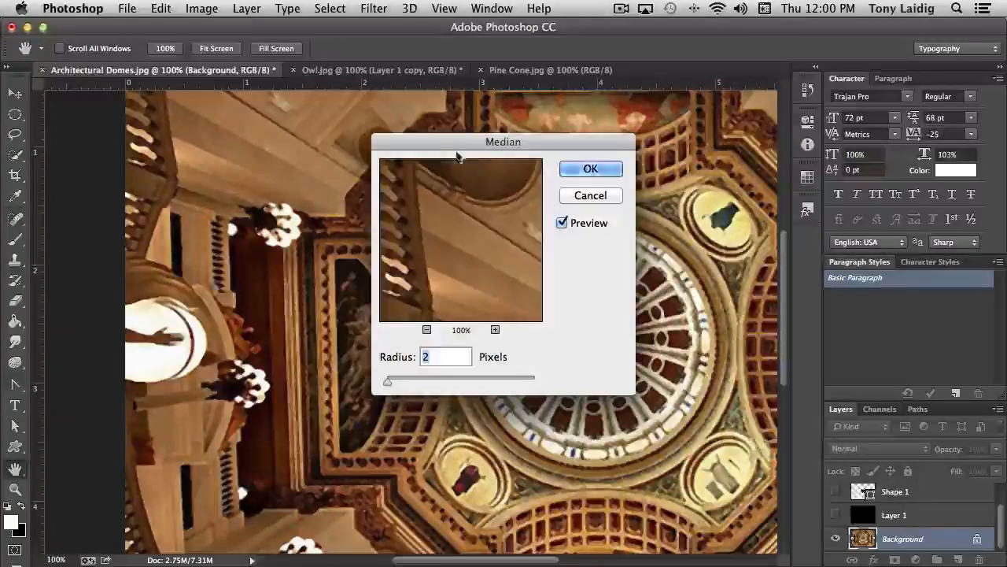
Compare the image with the Median preview off and on, and cancel the filter
left_click_drag(449, 143, 618, 148)
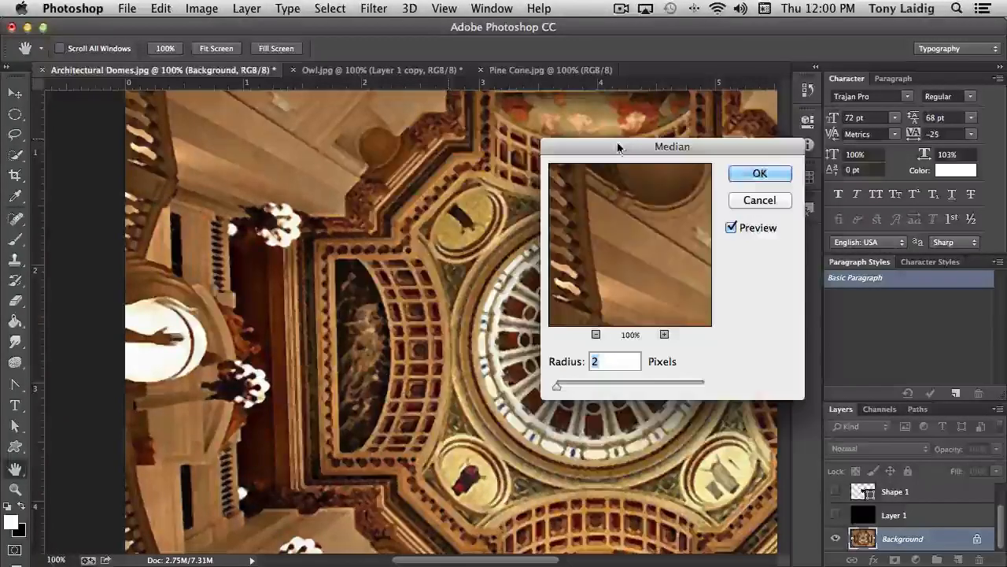
left_click(732, 227)
left_click(733, 227)
left_click(733, 227)
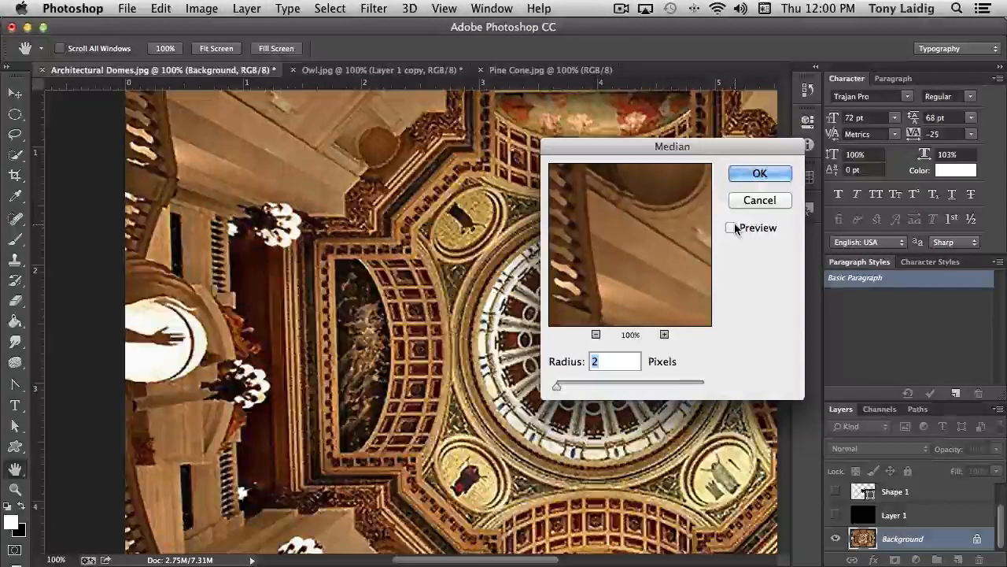
left_click(732, 227)
left_click(734, 228)
left_click(734, 228)
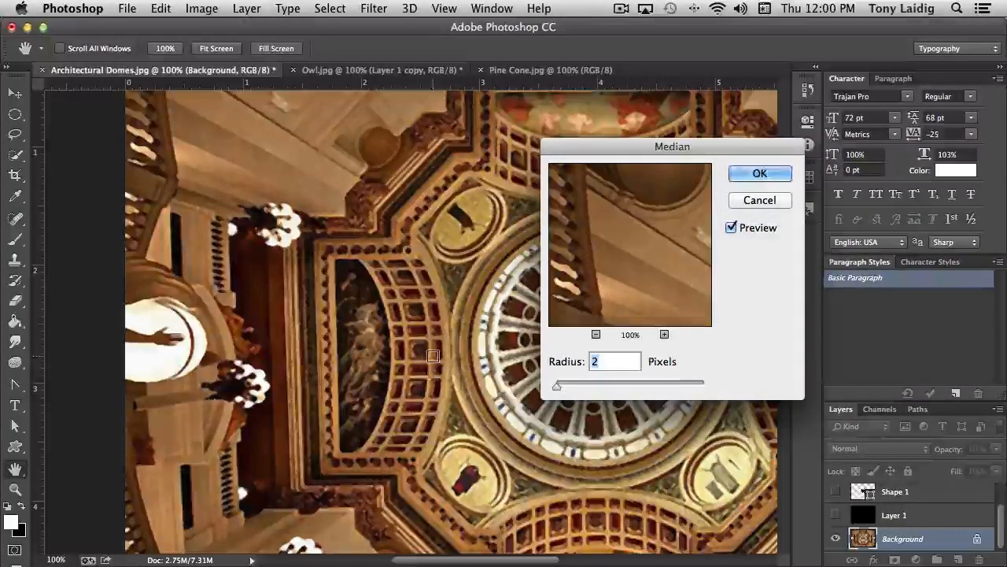
left_click(770, 202)
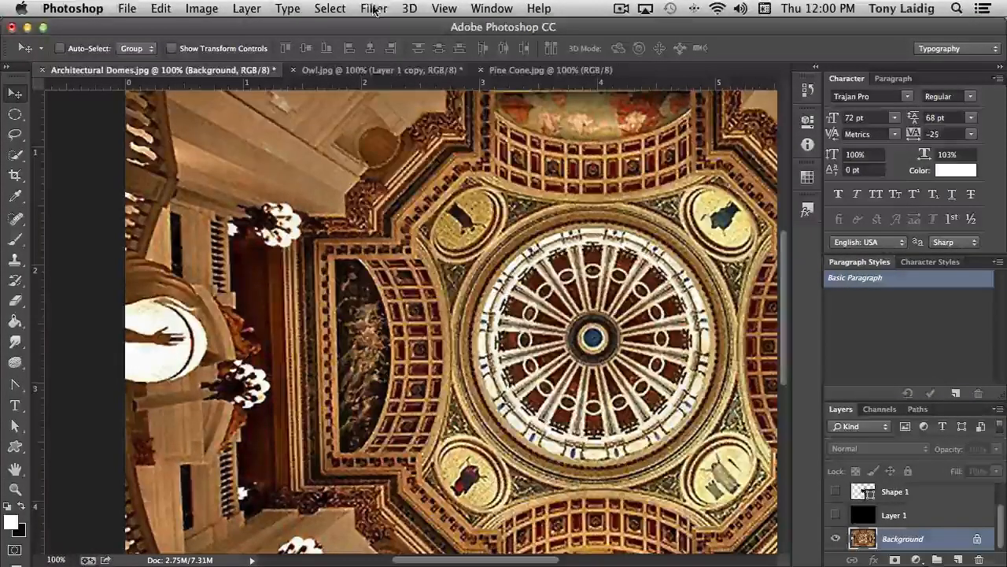
left_click(374, 9)
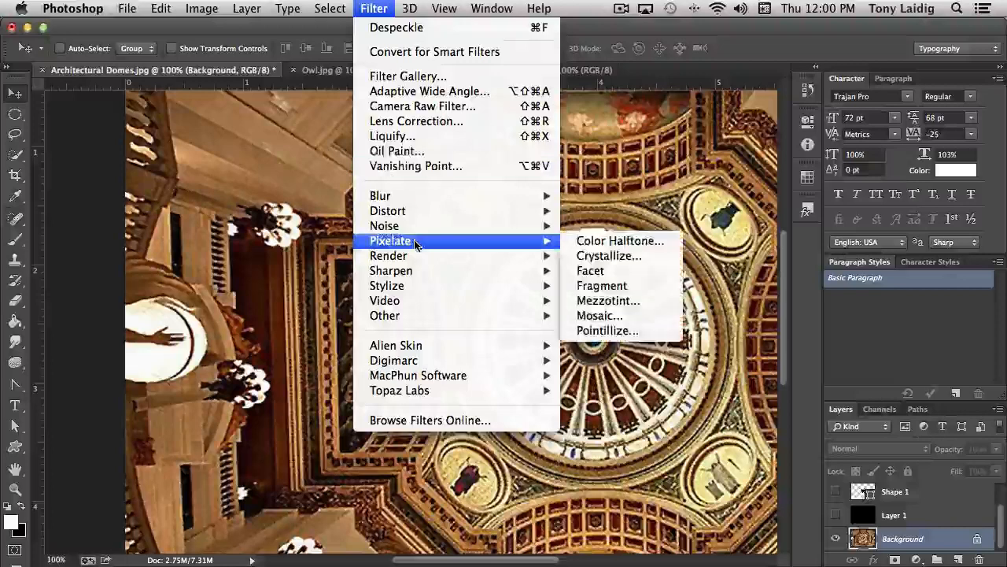
mouse_move(413, 257)
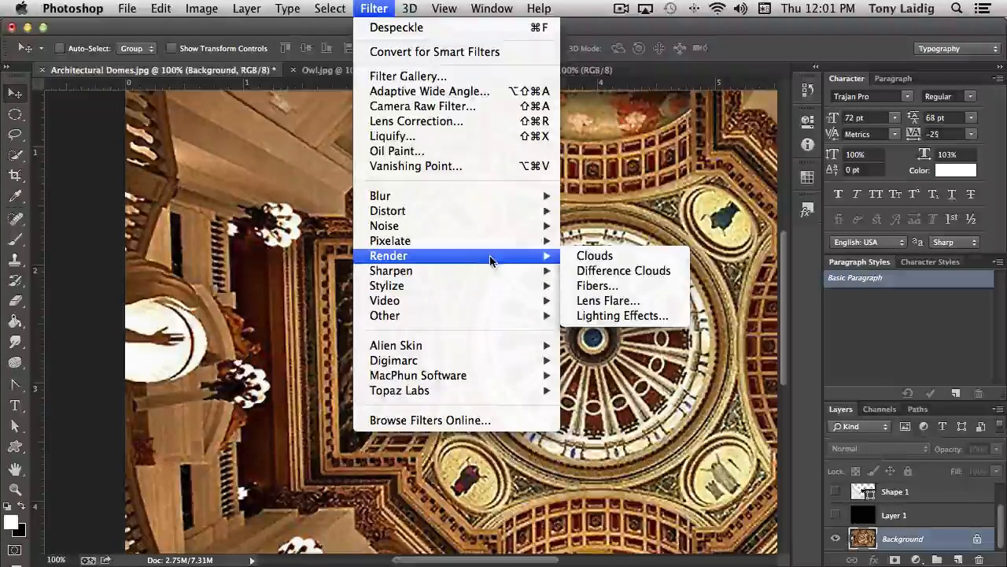
mouse_move(483, 256)
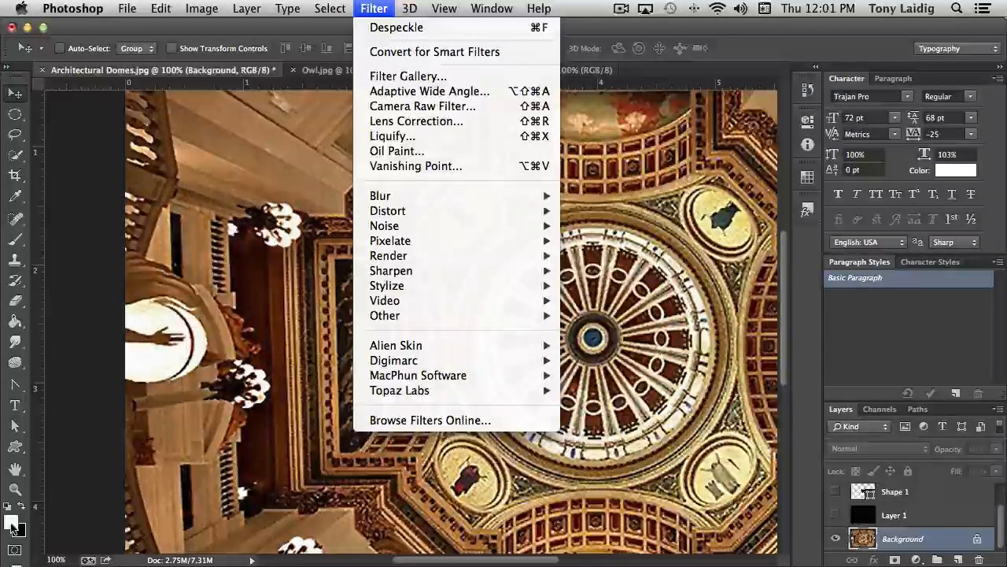
left_click(12, 525)
Set the foreground color to an orange-brown sampled from the building's wall in the image
left_click(11, 522)
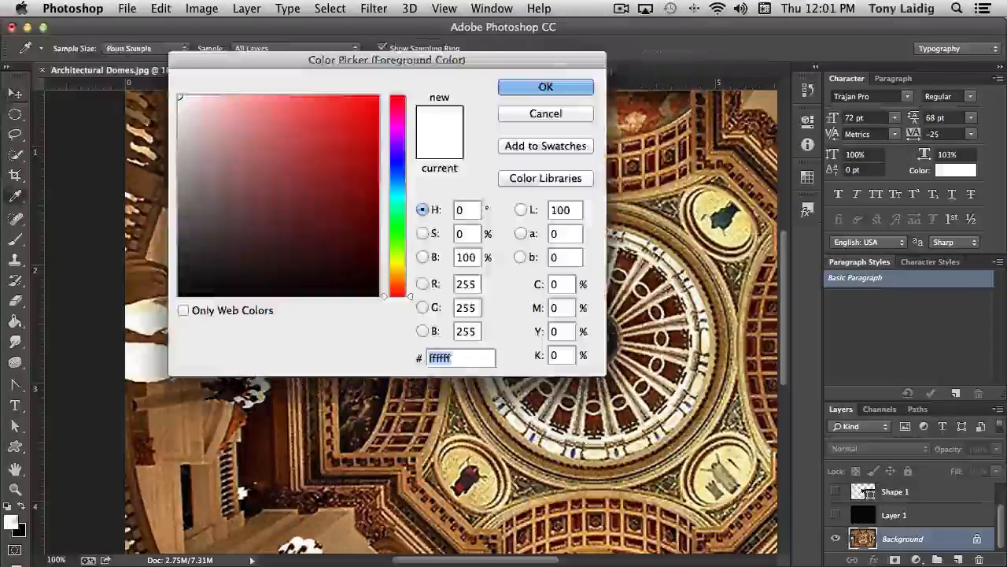
left_click(197, 425)
left_click(546, 86)
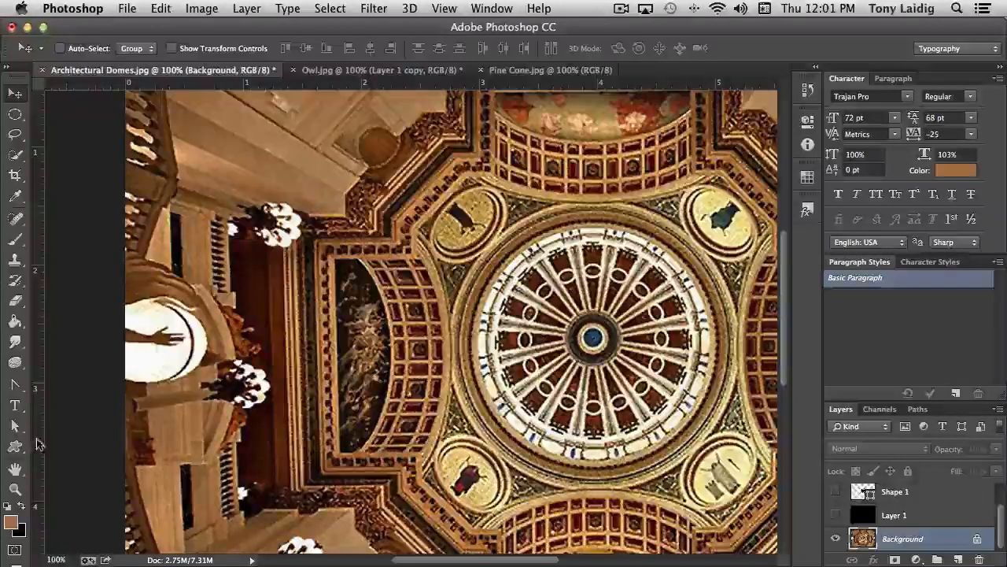
Set the background color to the light brown c18e60 by sampling it from the image
left_click(19, 531)
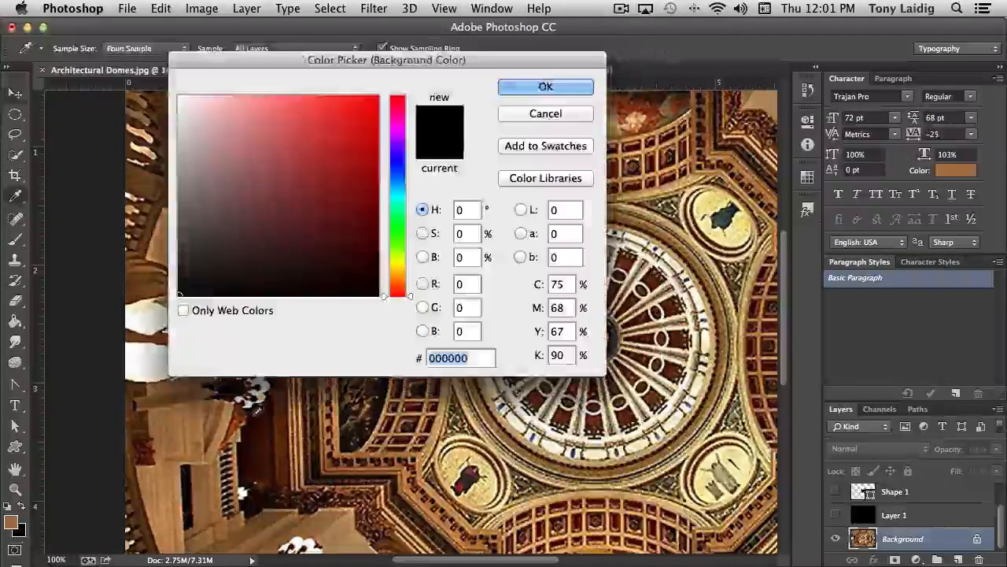
left_click(296, 419)
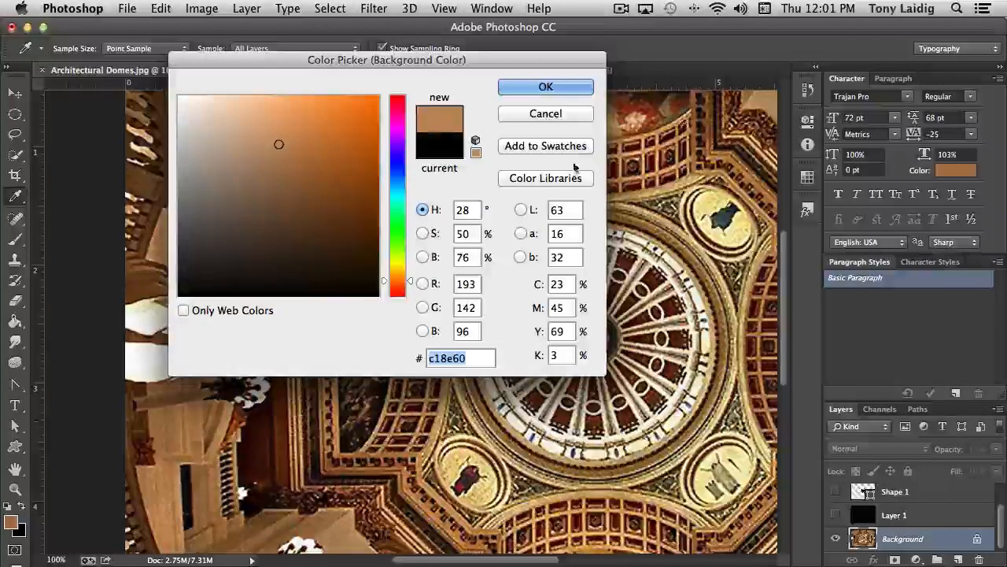
left_click(582, 88)
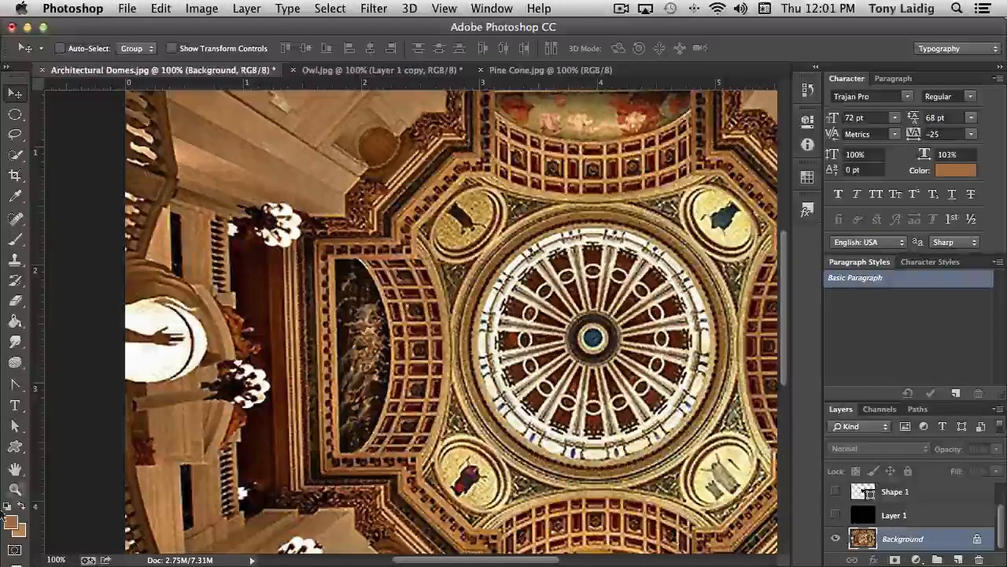
Set the foreground color to a lighter tan of the same orange-brown hue
left_click(11, 521)
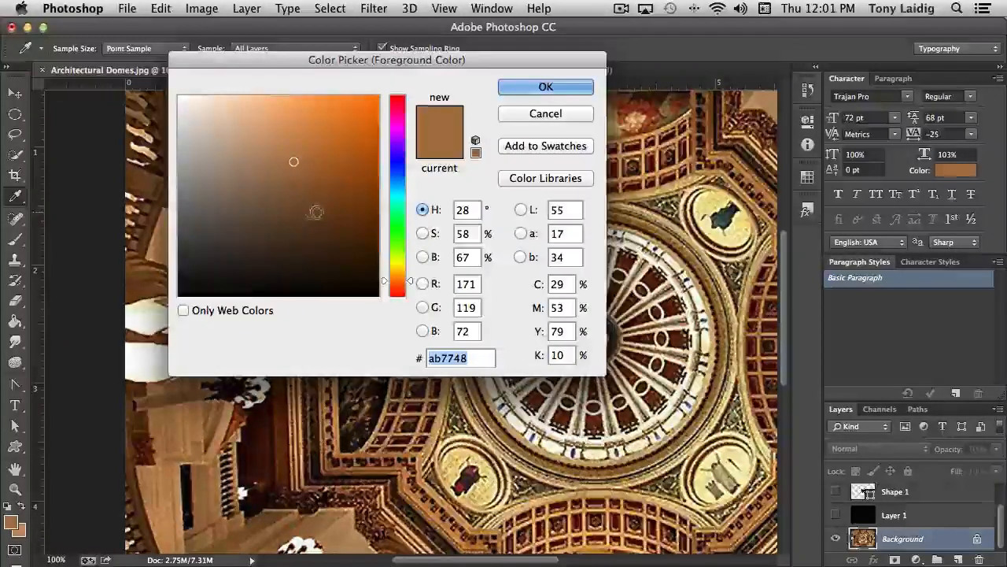
left_click(234, 114)
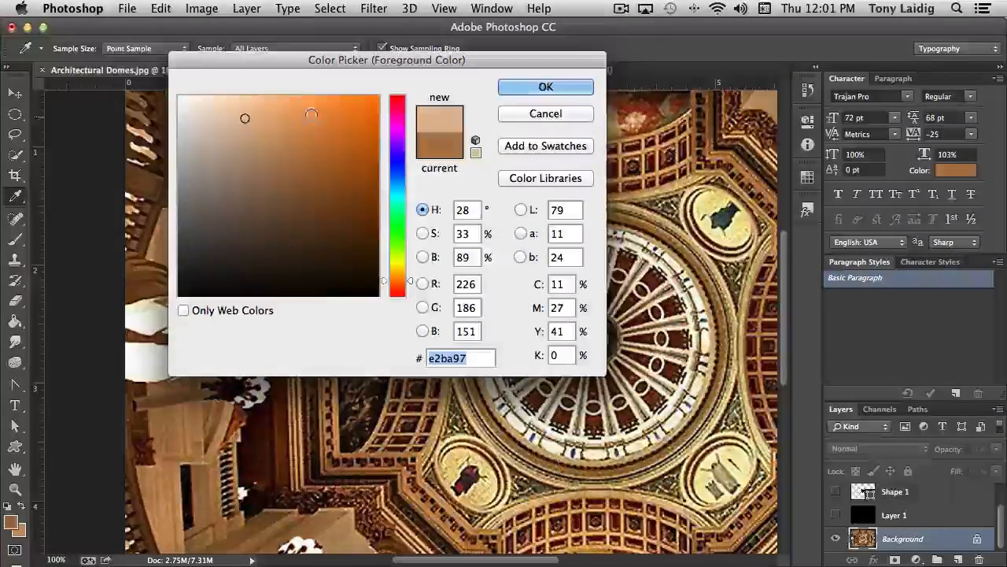
left_click(567, 87)
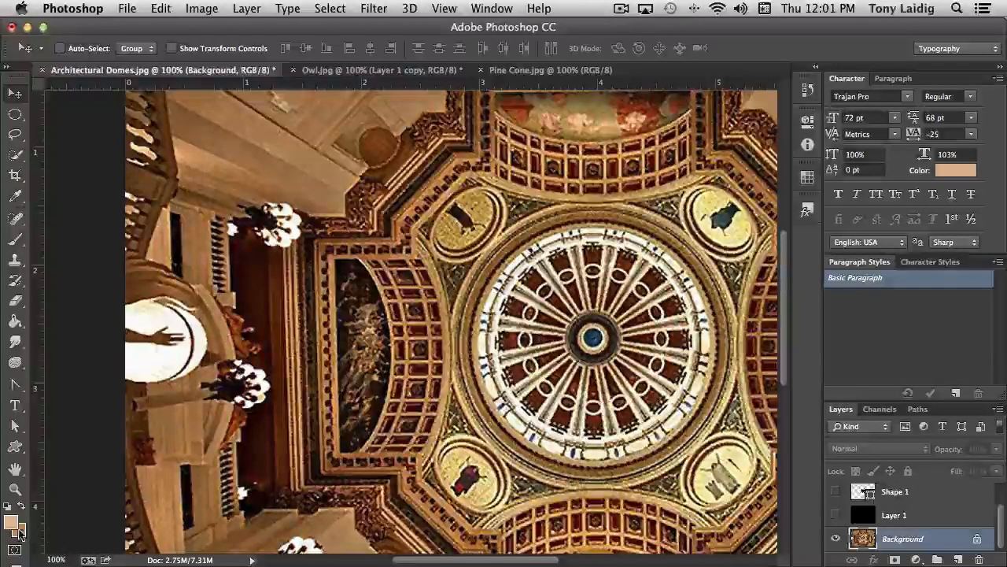
Set the background color to the darker brown 8a5b31
left_click(20, 534)
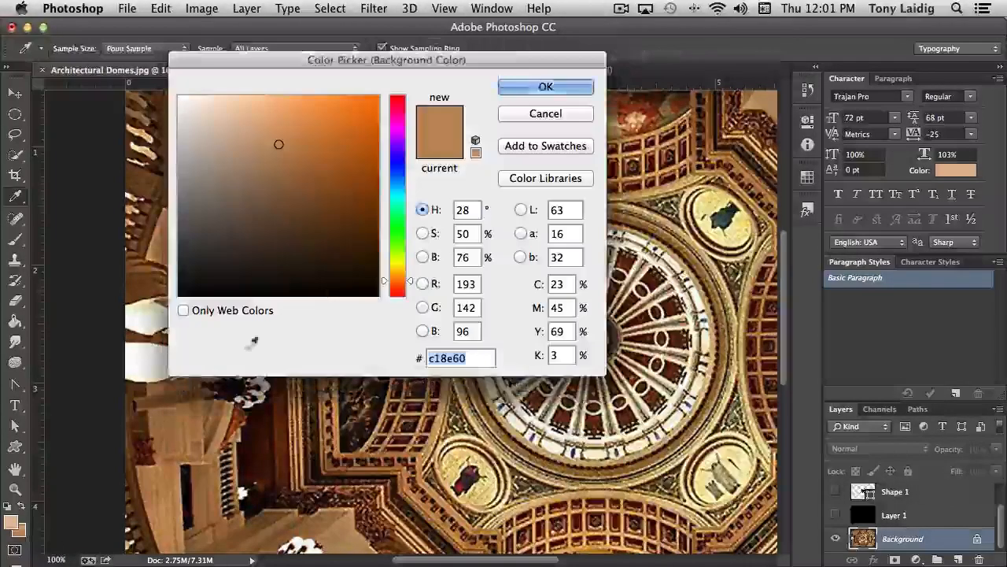
left_click(308, 185)
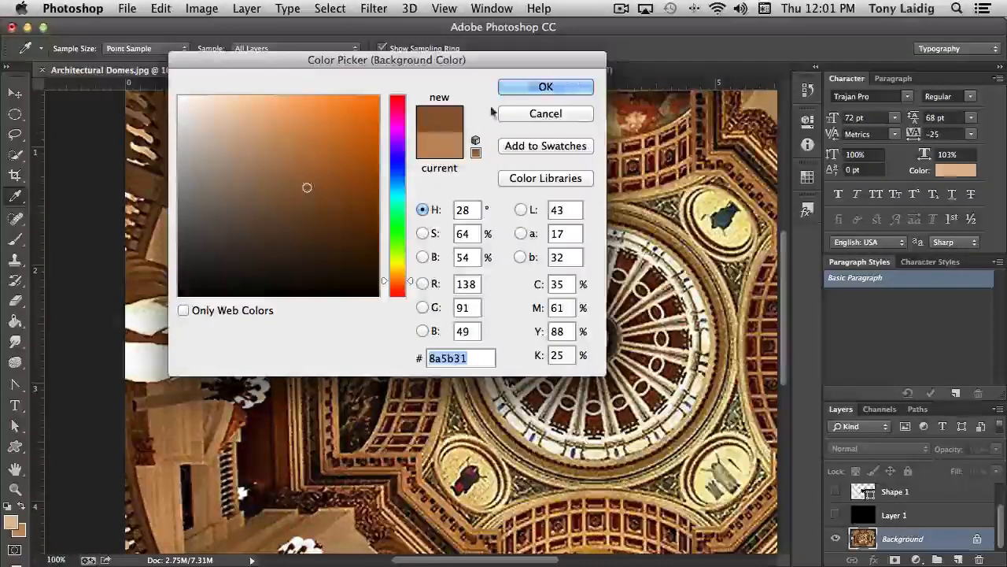
left_click(539, 87)
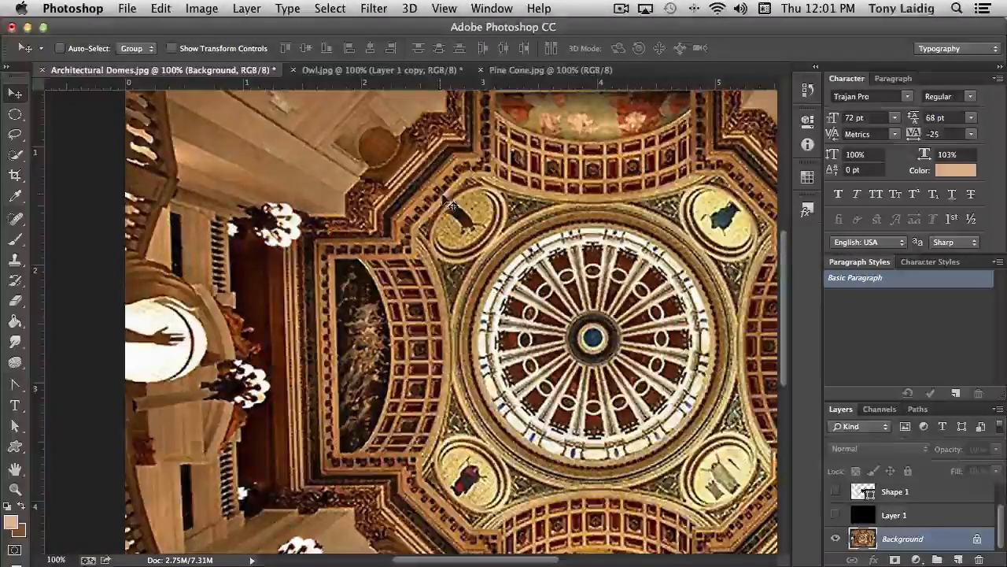
Fill the Background layer with the Clouds render filter using the tan and brown colors
left_click(373, 8)
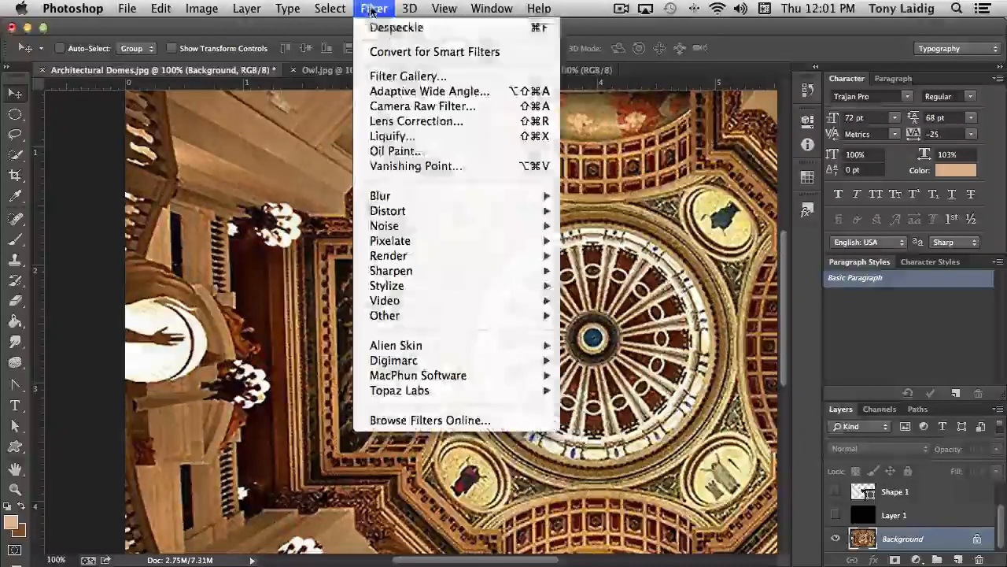
mouse_move(430, 256)
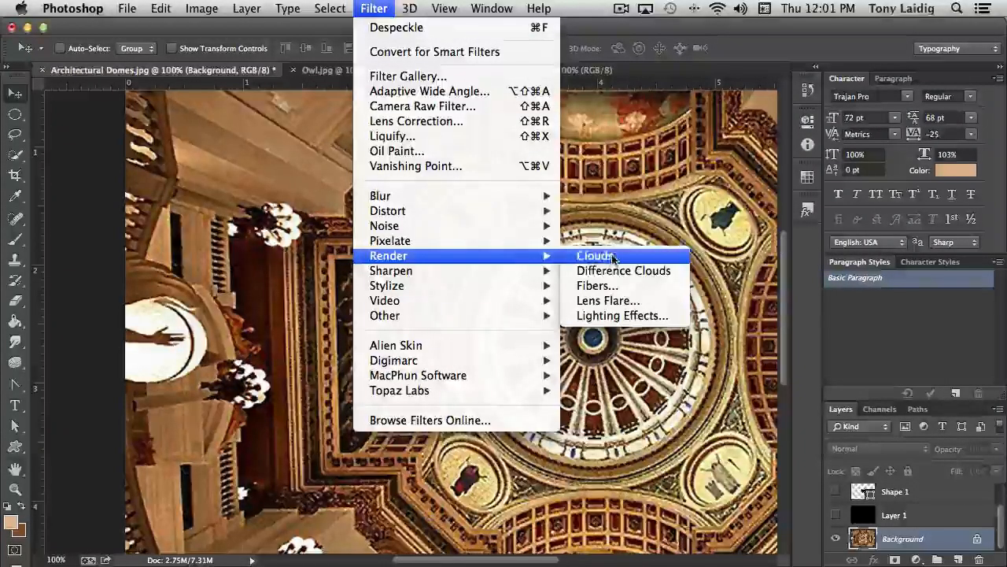
left_click(612, 257)
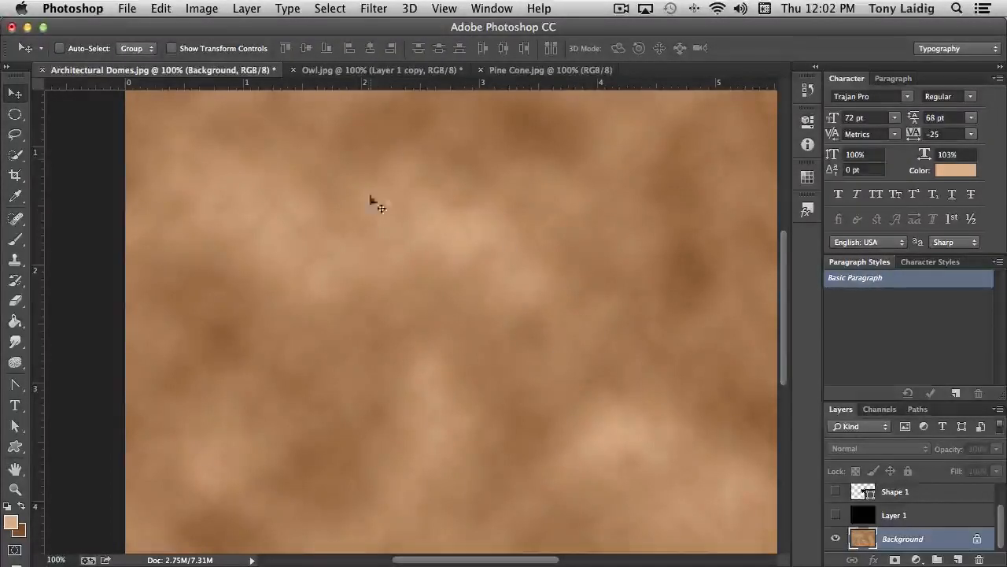
Apply the Difference Clouds render filter to the Background layer twice
left_click(374, 10)
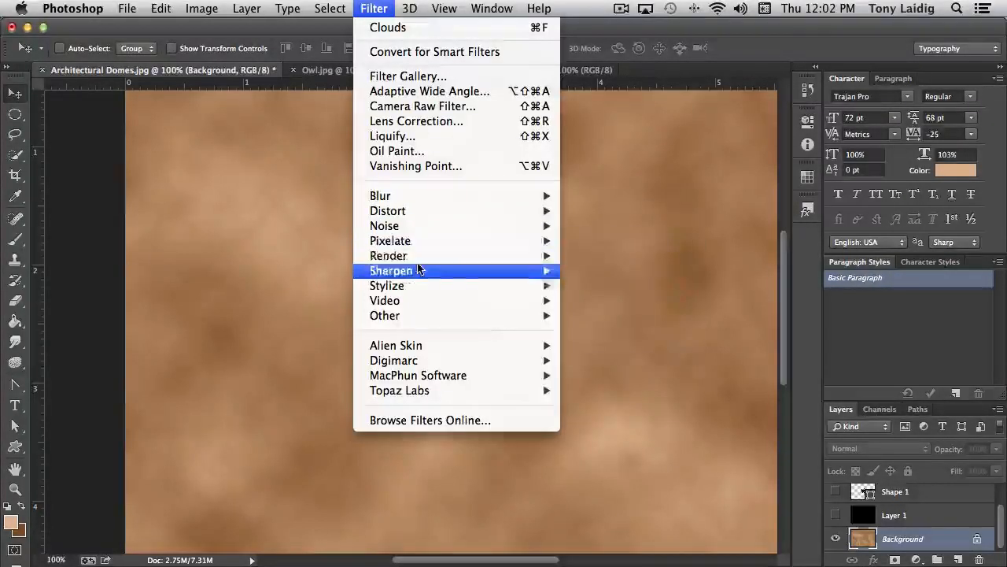
mouse_move(417, 255)
left_click(641, 272)
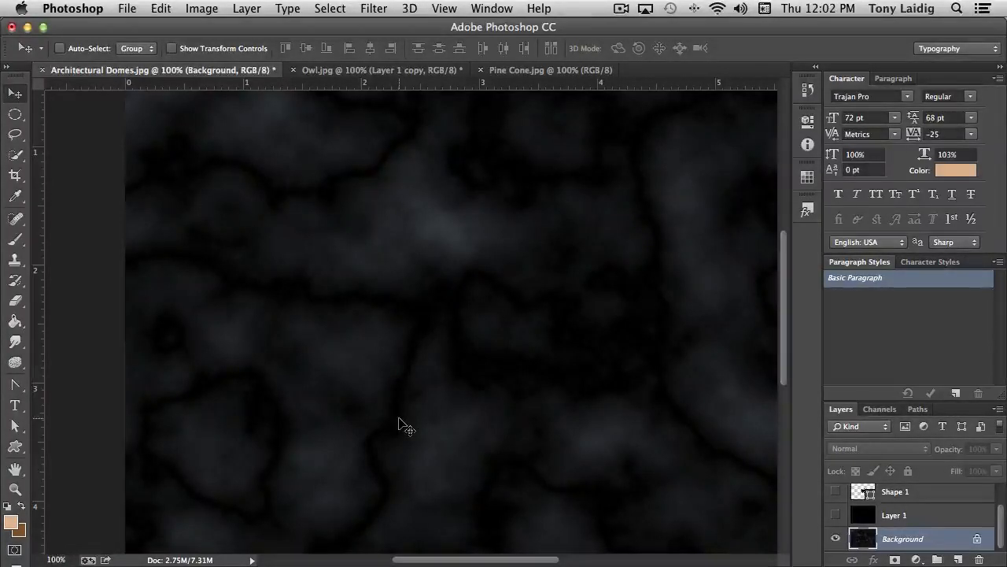
left_click(374, 9)
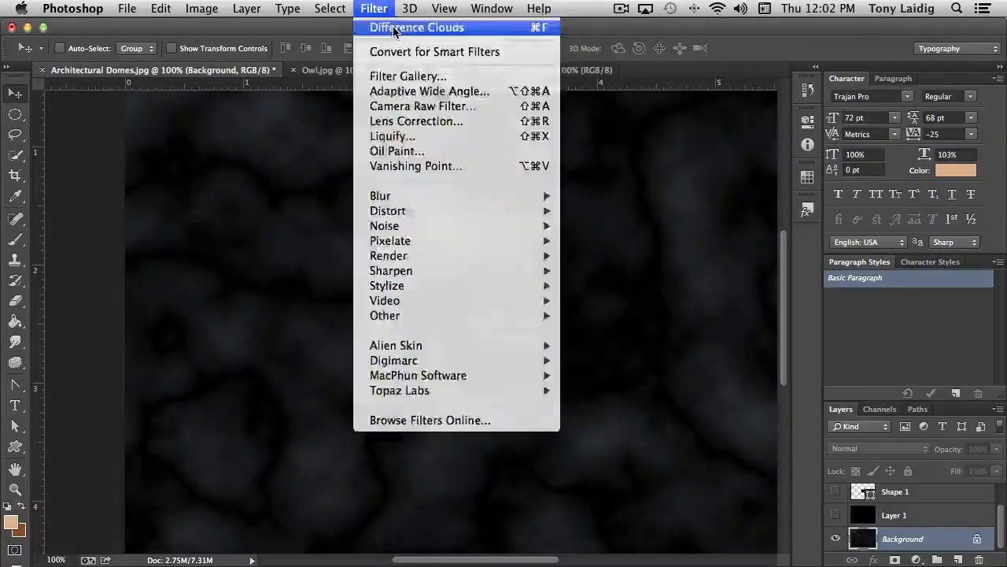
left_click(393, 26)
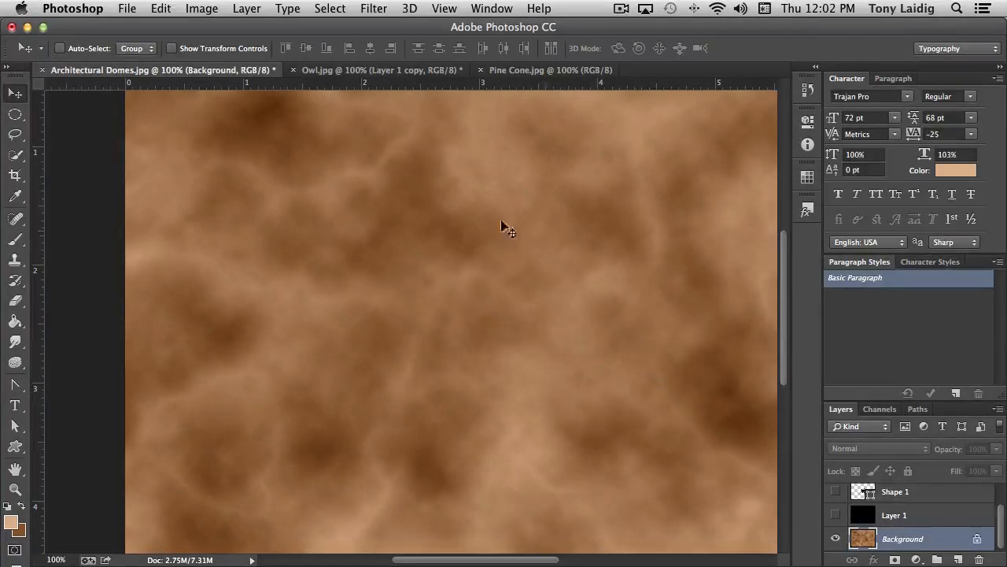
Reapply Difference Clouds to the Background layer four more times to build up the marbled texture
left_click(374, 8)
left_click(379, 26)
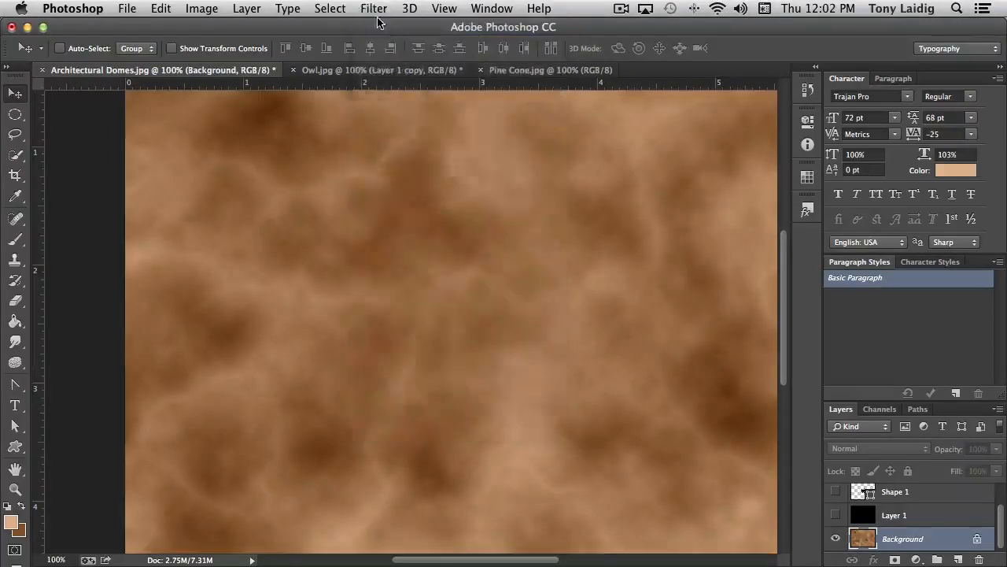
left_click(374, 8)
left_click(382, 27)
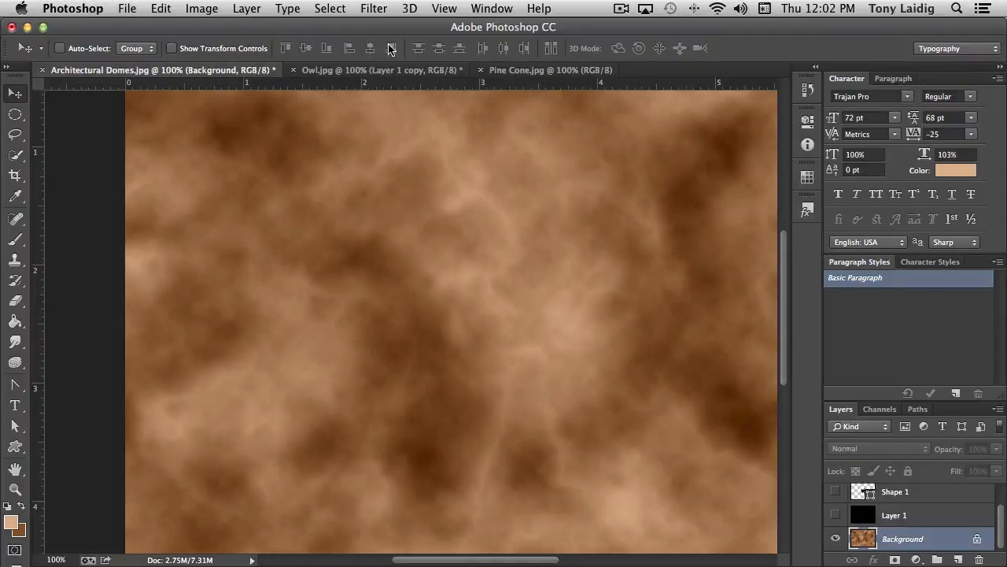
left_click(373, 8)
left_click(379, 27)
left_click(374, 9)
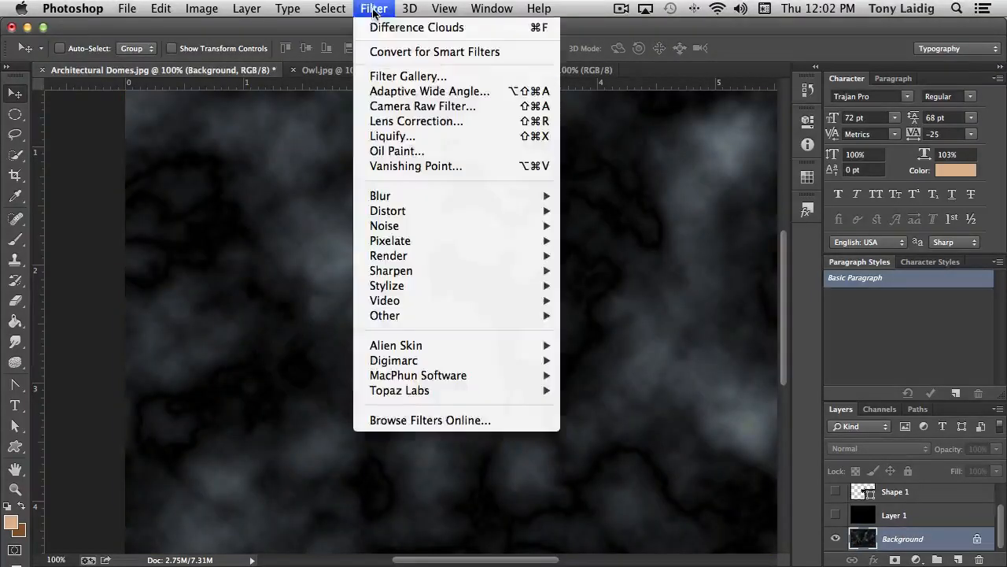
left_click(382, 27)
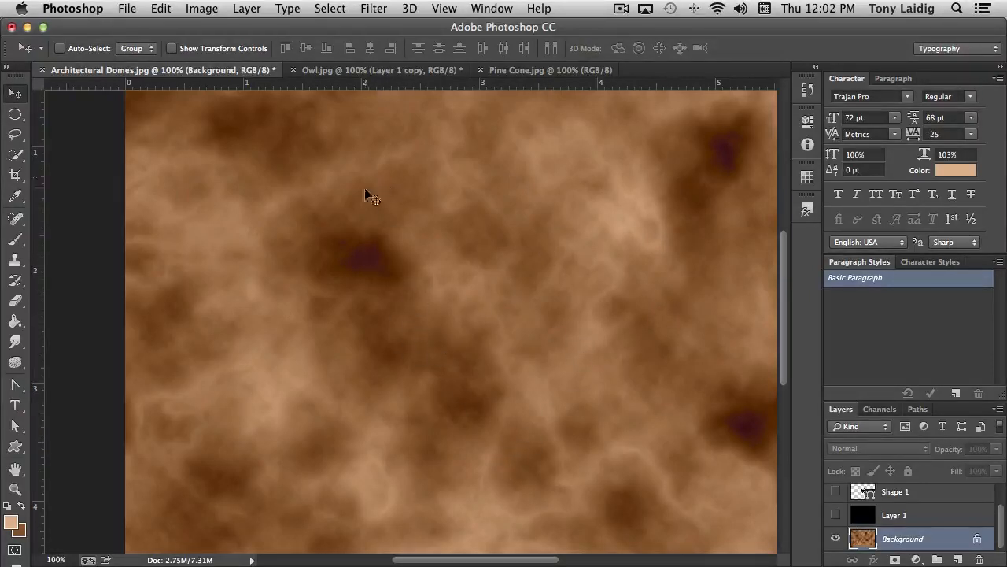
Soften the cloud texture with a Gaussian Blur of 4.3 pixels radius
left_click(367, 9)
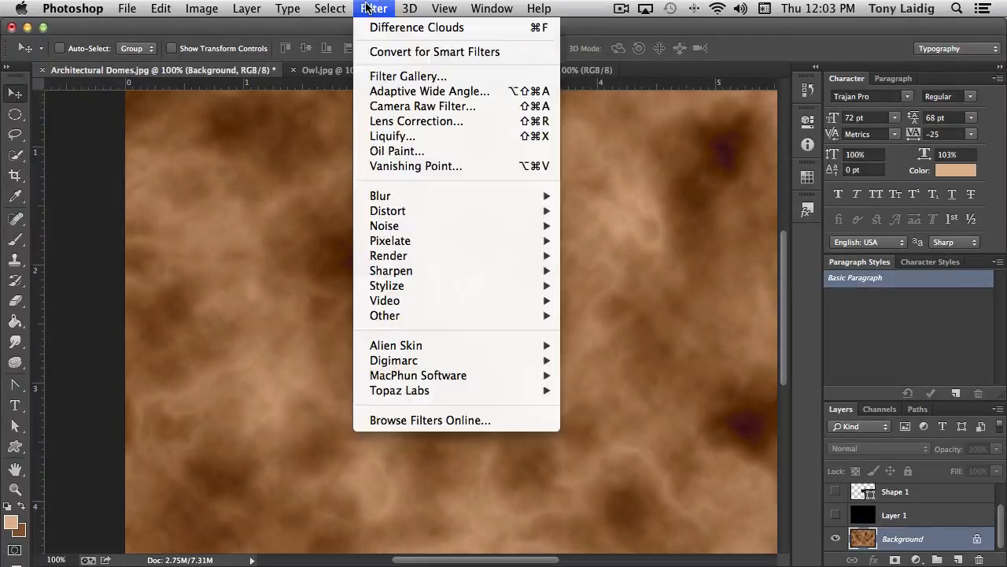
mouse_move(449, 198)
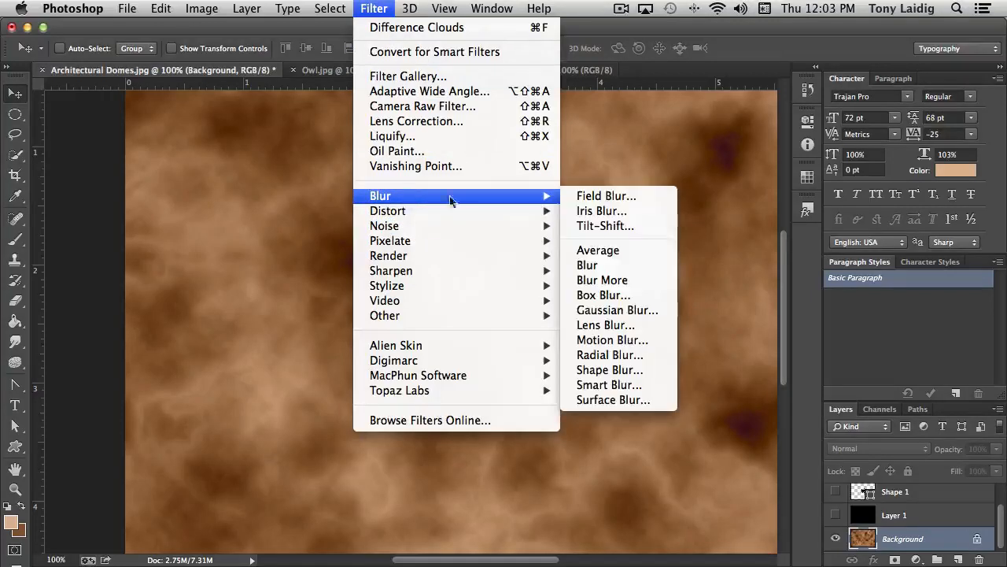
left_click(617, 306)
left_click_drag(766, 333, 714, 333)
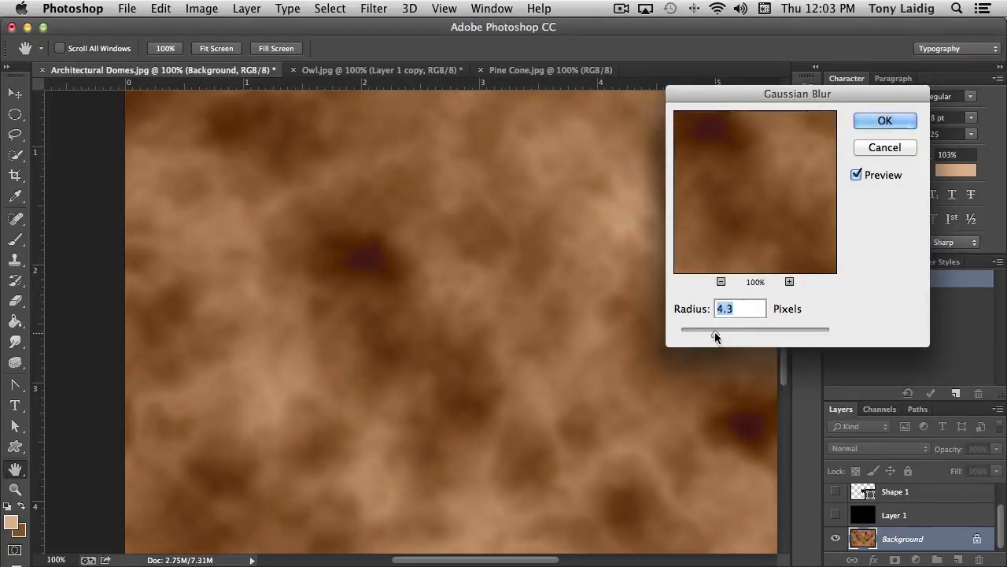
left_click(872, 119)
Apply the artistic Dry Brush filter from the Filter Gallery with brush size 7, brush detail 1 and texture 1
left_click(373, 8)
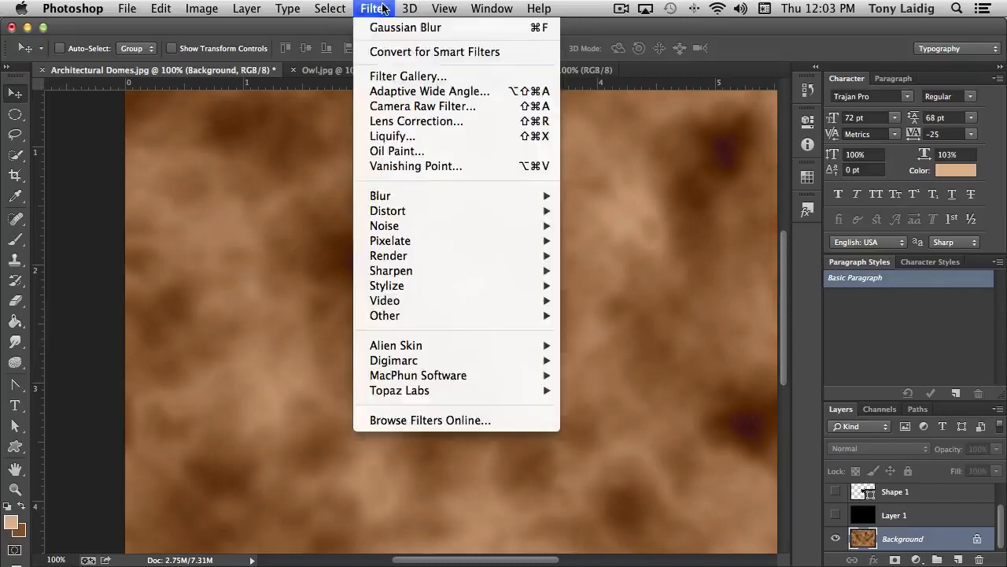
left_click(403, 76)
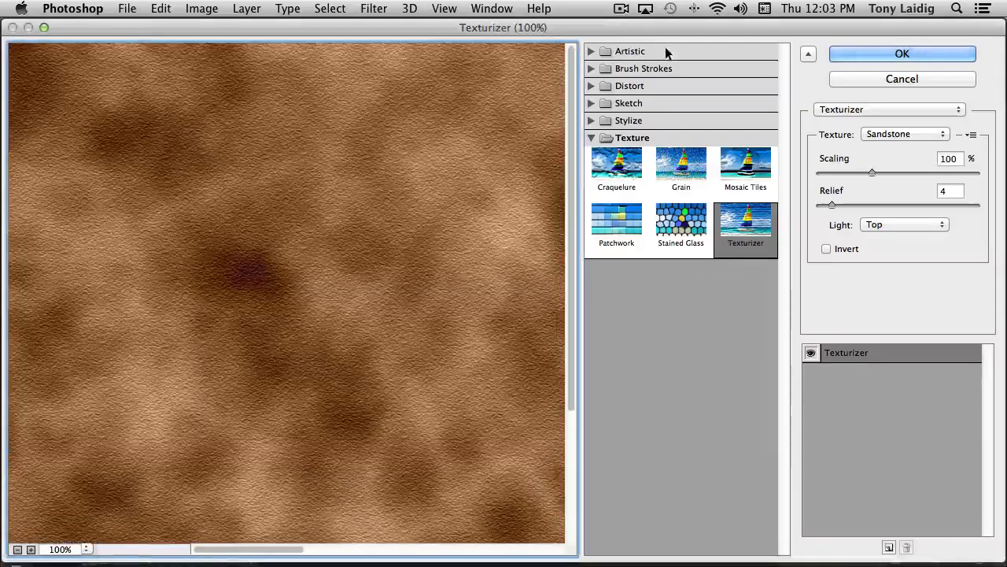
left_click(589, 52)
left_click(744, 82)
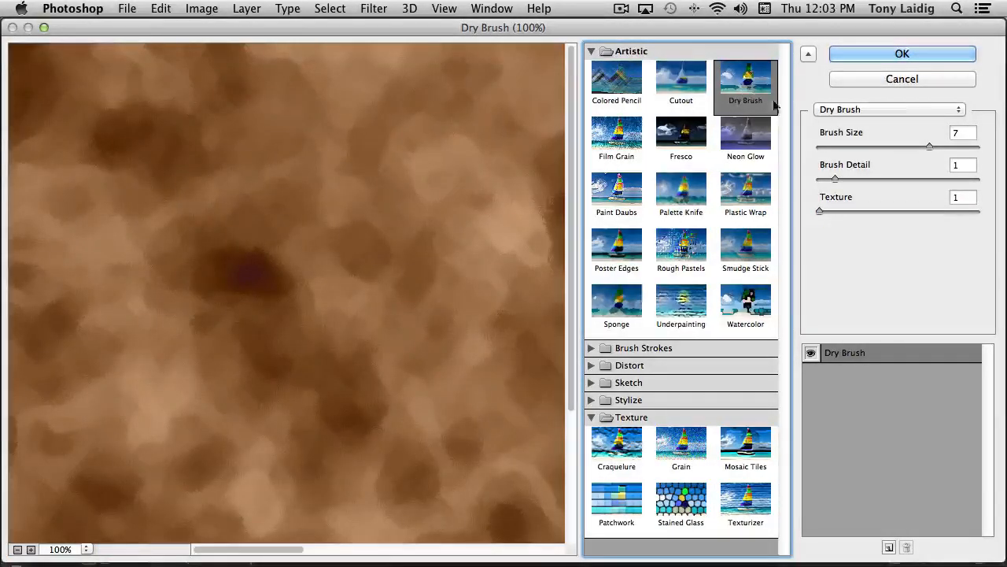
left_click(885, 57)
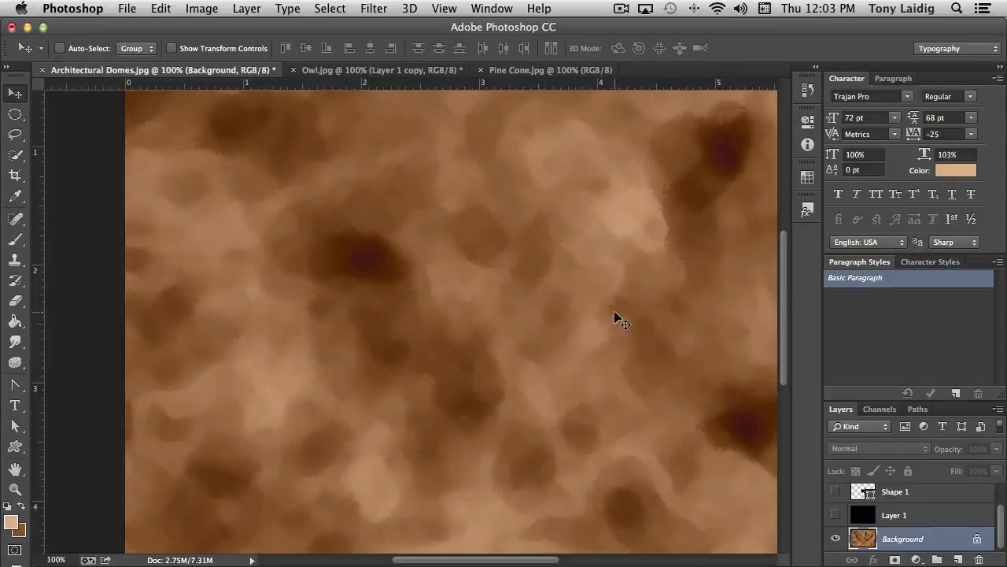
Apply Difference Clouds twice to the dry-brushed texture on the Background layer
scroll(618, 319, "down", 2)
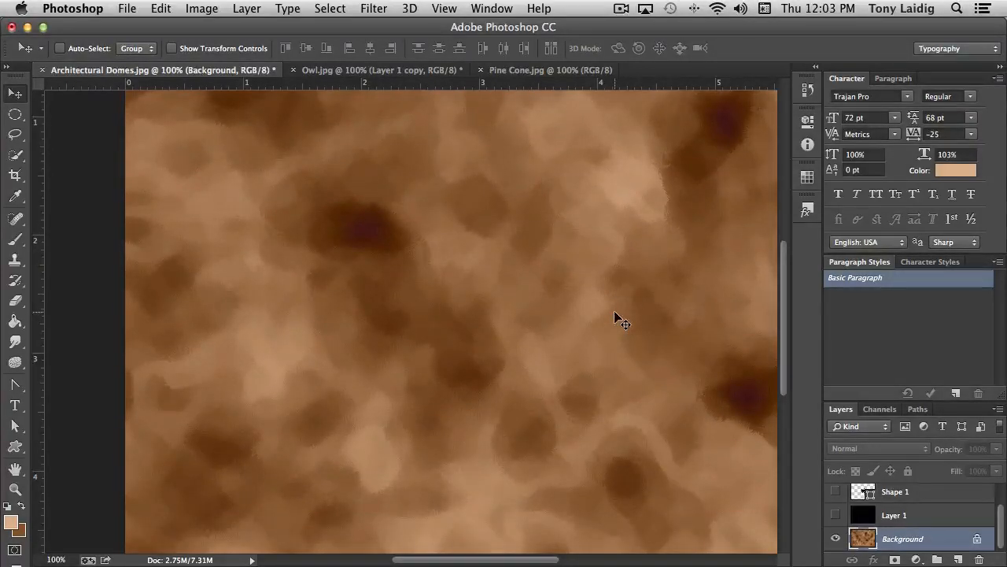
left_click(373, 7)
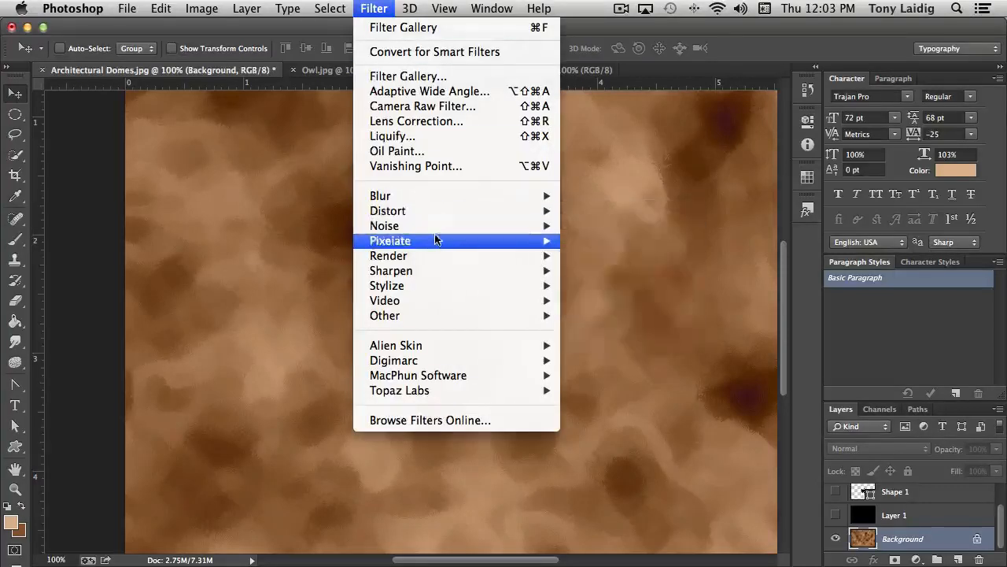
mouse_move(419, 258)
left_click(622, 272)
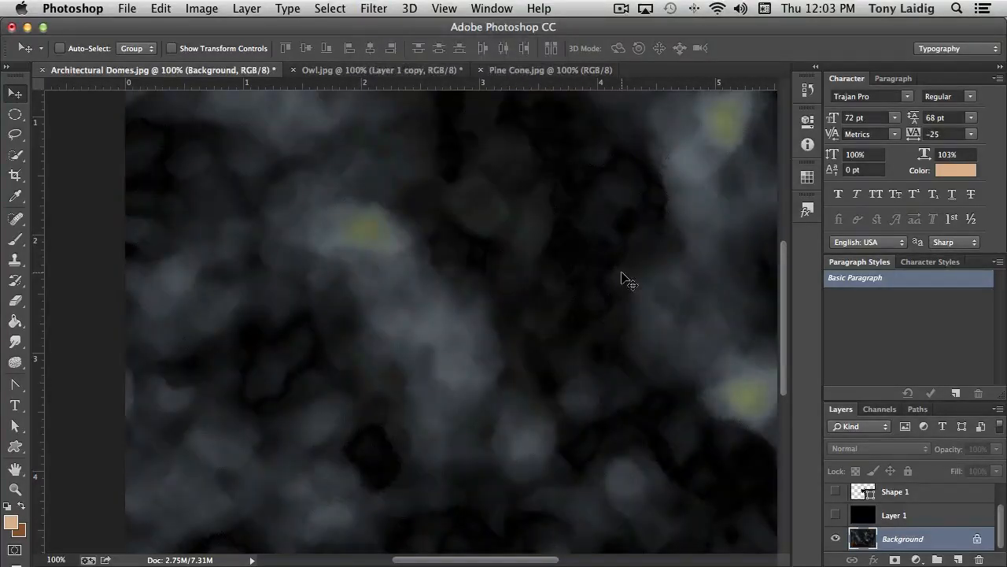
left_click(372, 10)
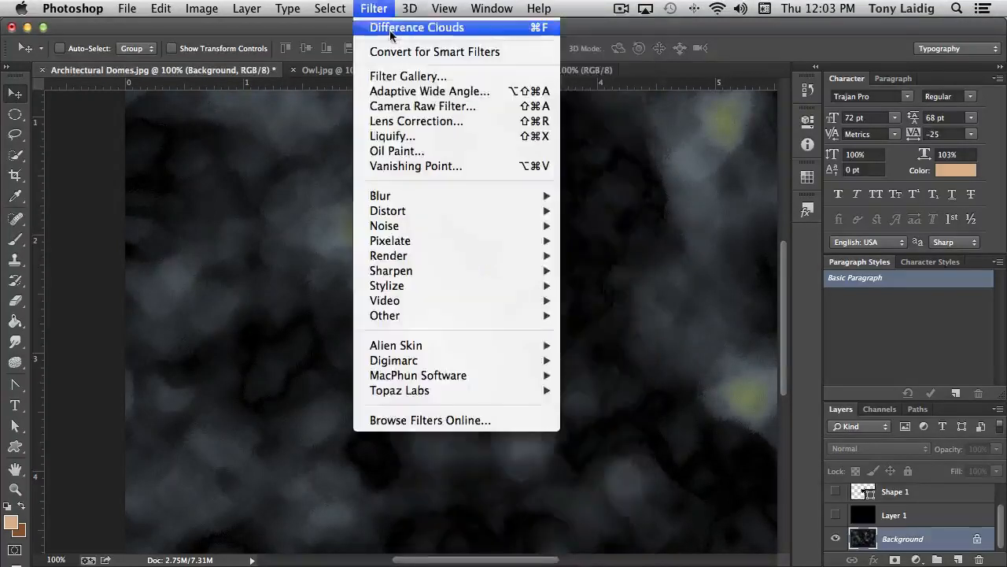
left_click(394, 27)
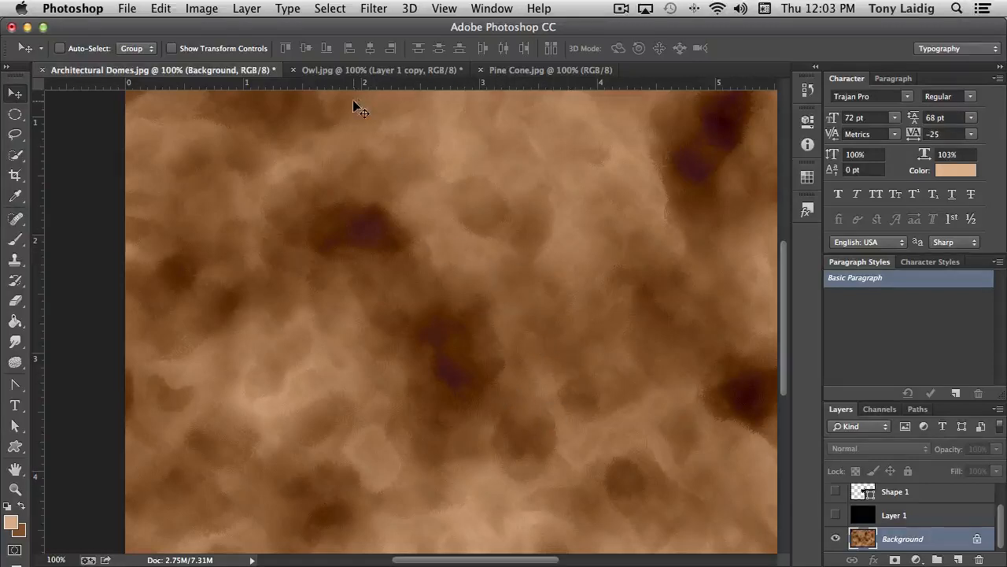
Preview a horizontal Motion Blur on the cloud texture and cancel it
left_click(374, 9)
mouse_move(400, 195)
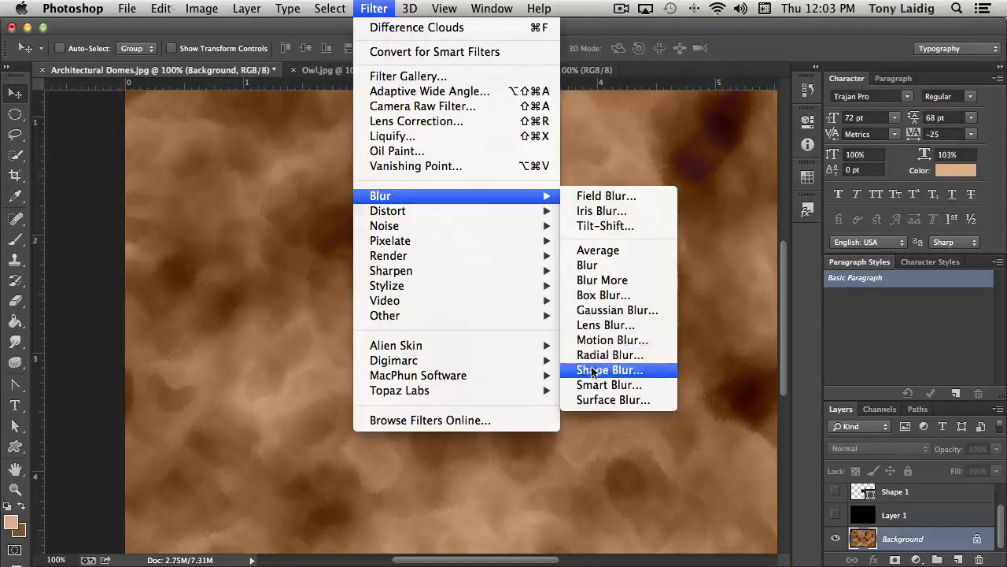
left_click(603, 343)
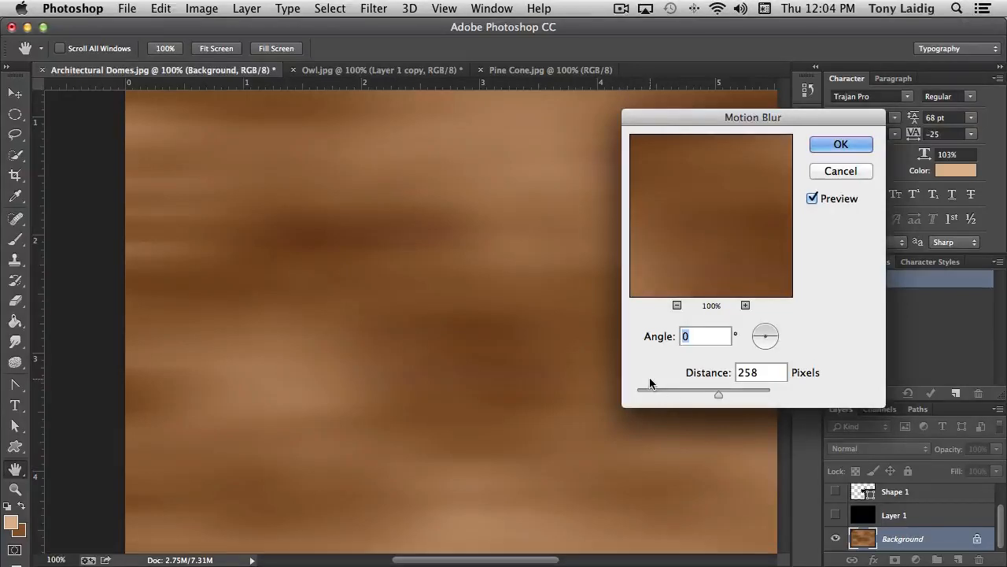
left_click_drag(682, 116, 487, 43)
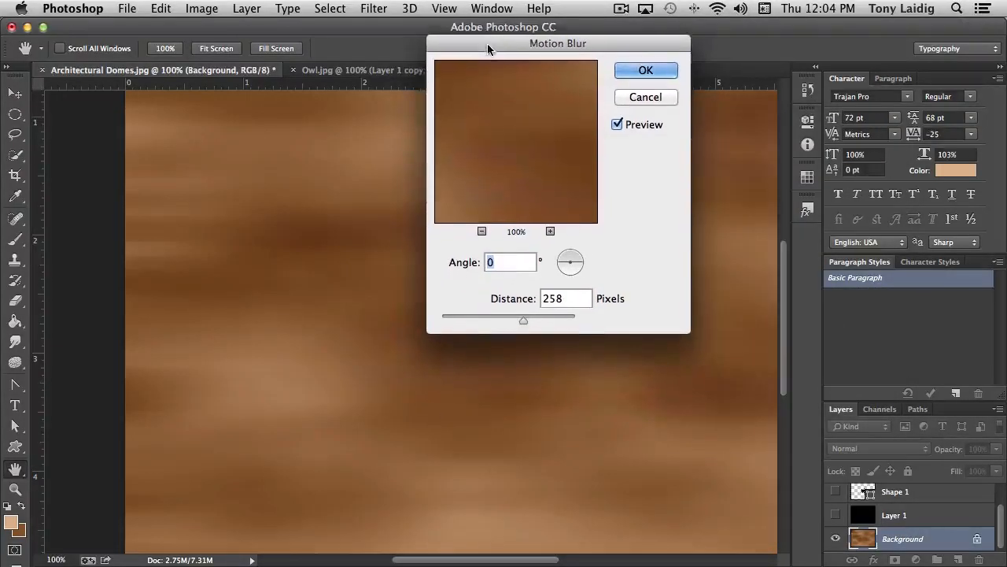
left_click(645, 97)
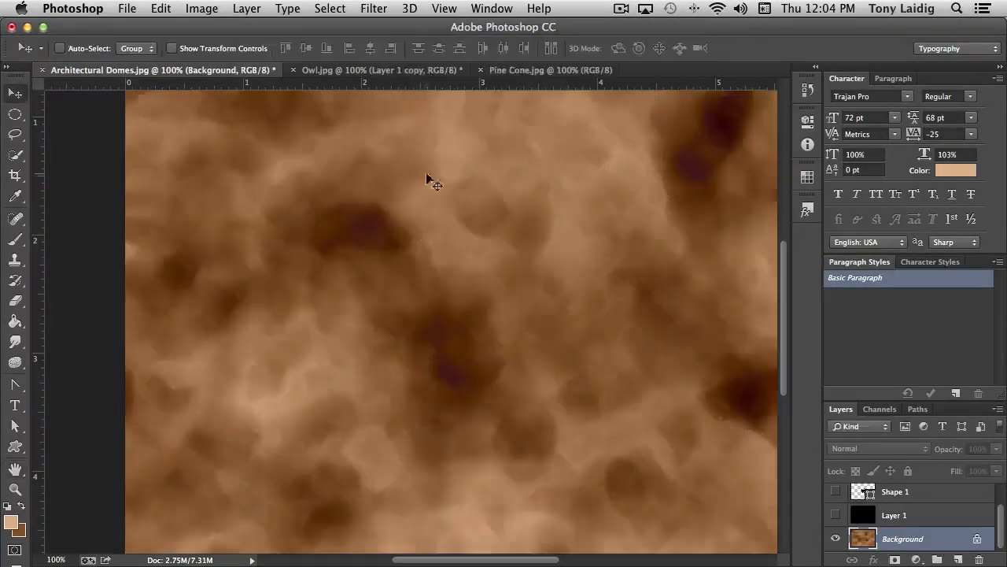
Add 9.51% monochromatic Gaussian noise to the brown cloud texture on the Background layer
left_click(373, 10)
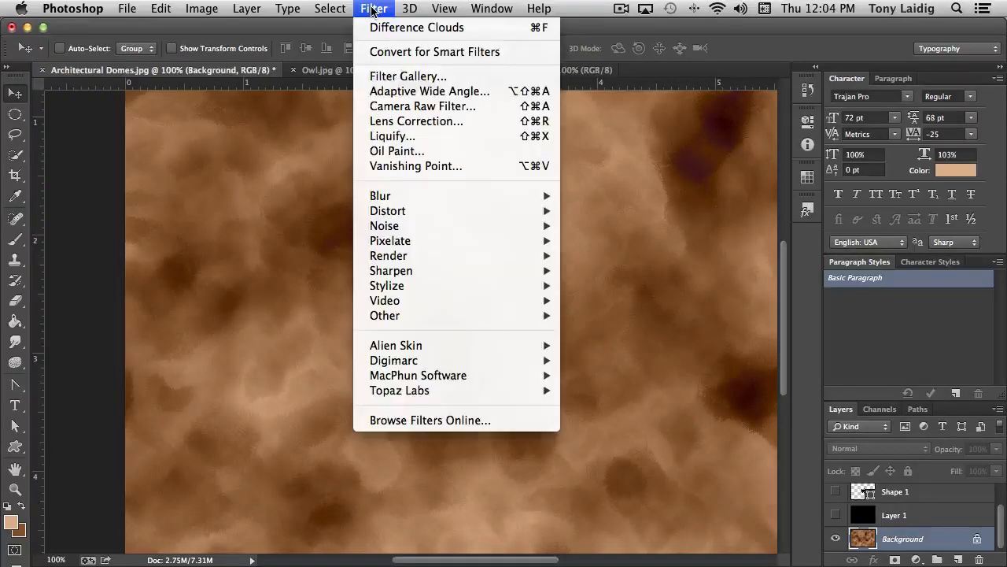
mouse_move(425, 227)
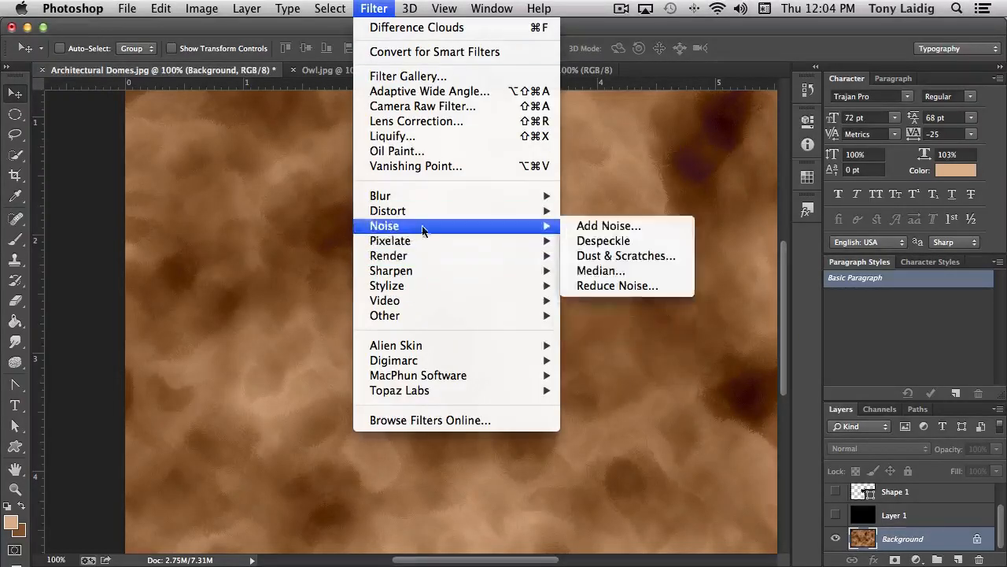
left_click(618, 226)
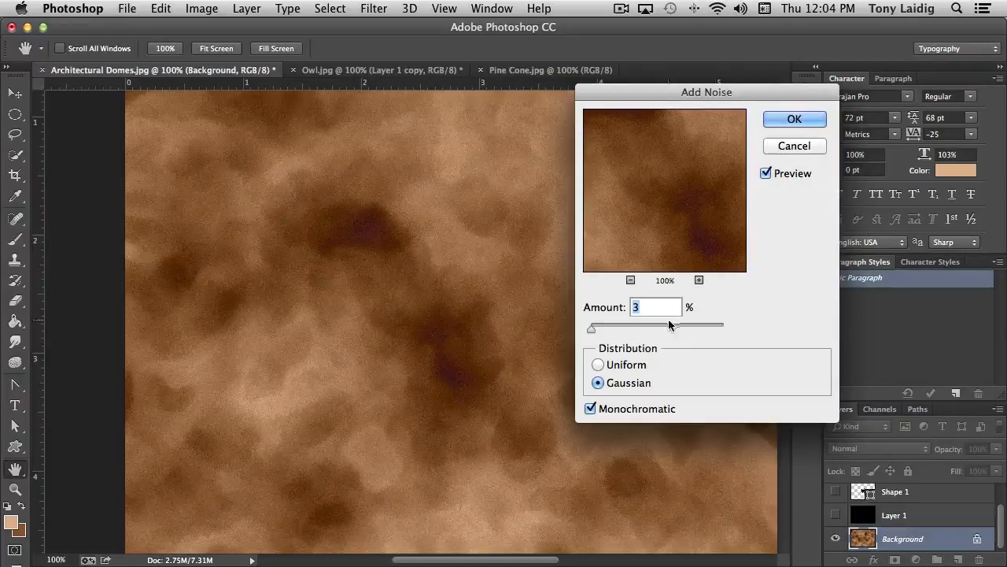
mouse_move(592, 329)
left_mouse_down()
mouse_move(603, 330)
mouse_move(594, 330)
left_mouse_up()
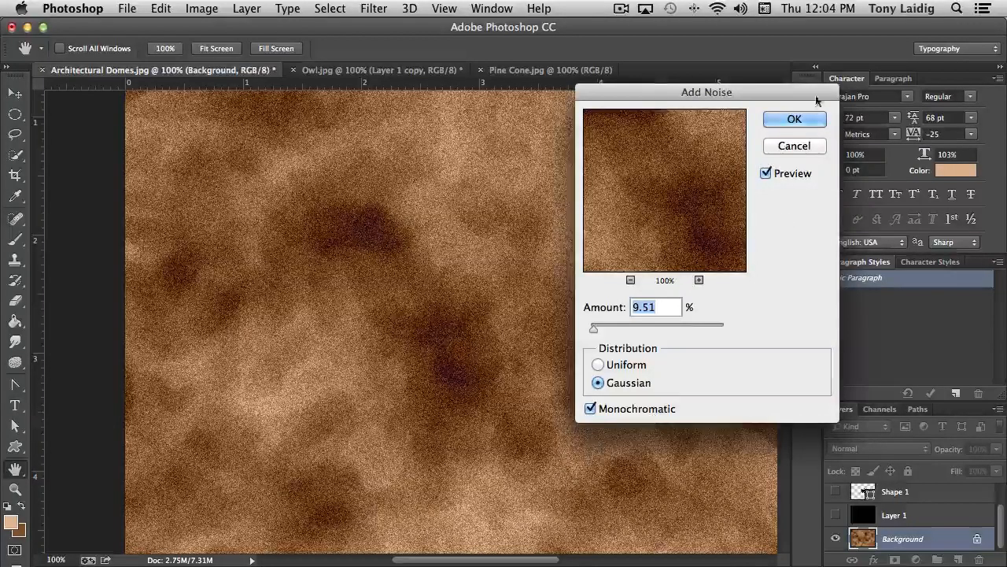
left_click(794, 117)
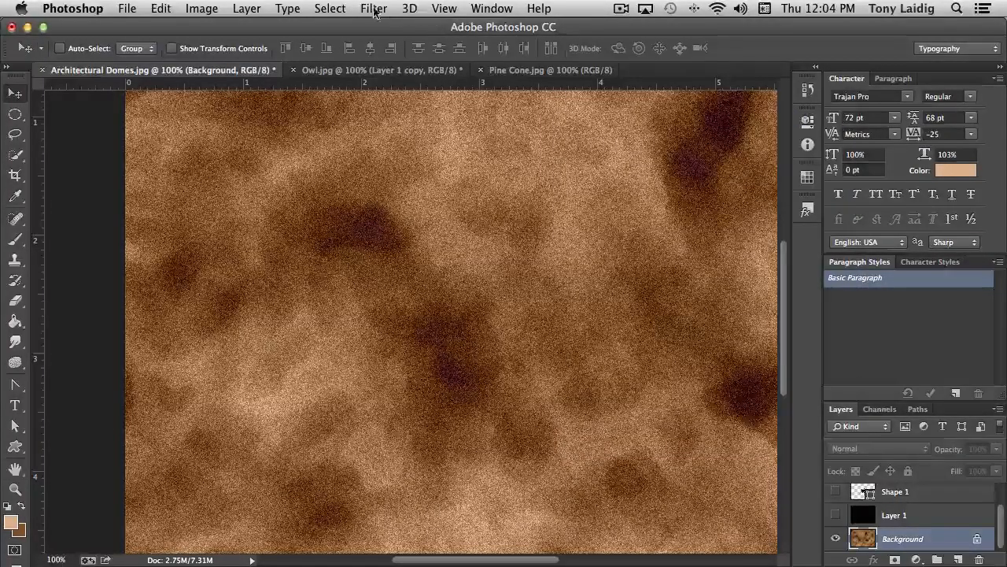
Streak the noisy texture with a Motion Blur at angle 0 and distance 2000 pixels, and apply the same blur once more
left_click(375, 9)
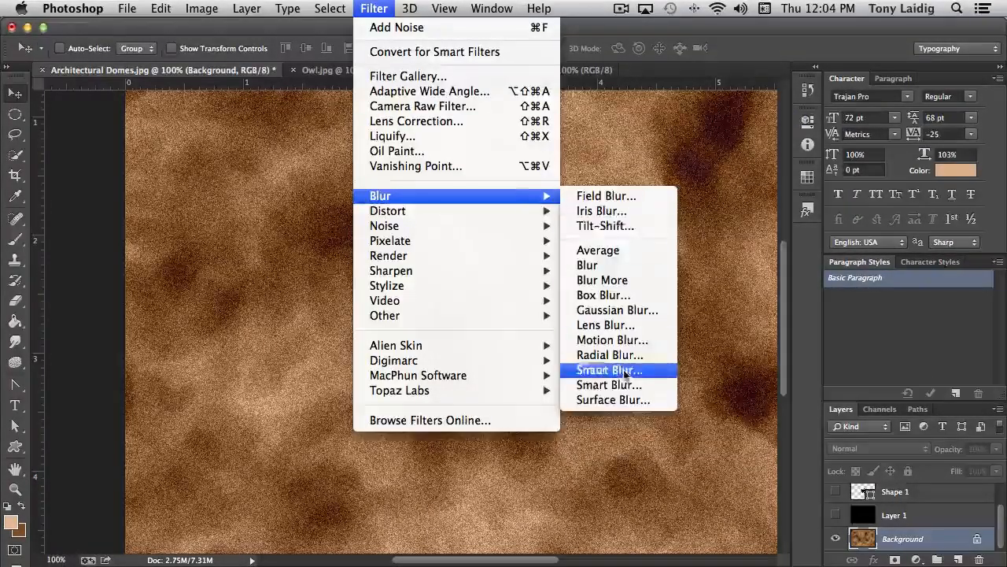
left_click(621, 340)
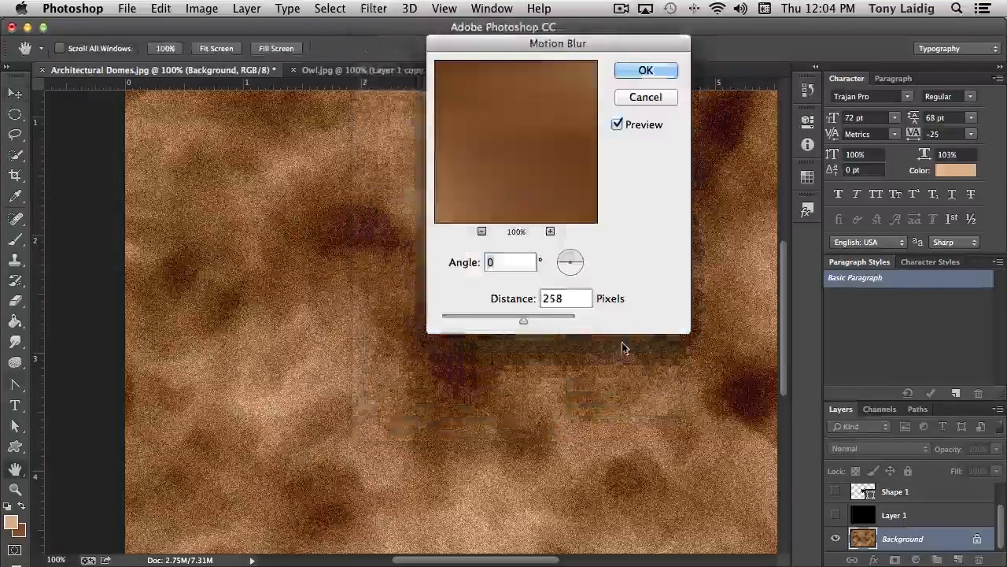
left_click_drag(523, 320, 579, 323)
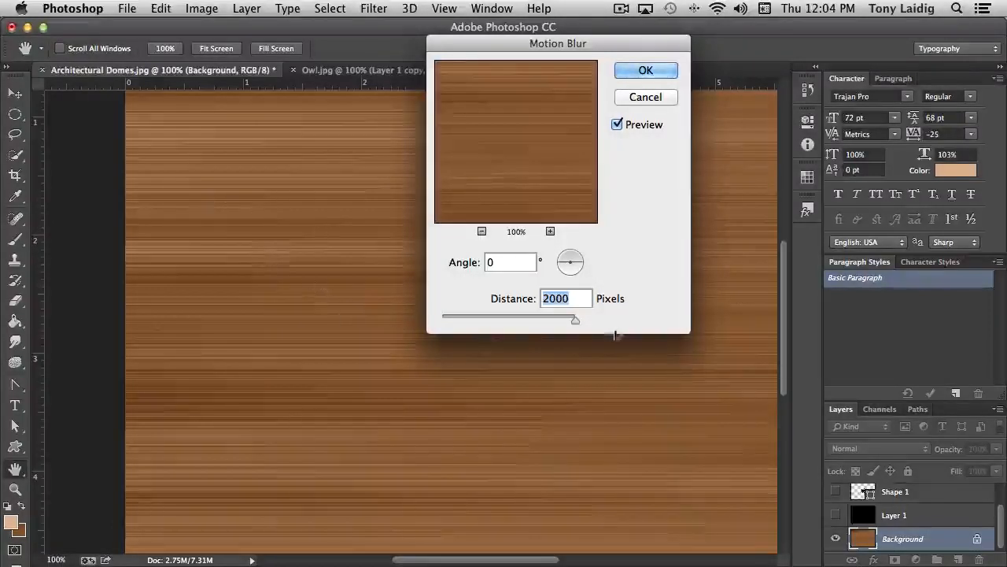
mouse_move(578, 321)
left_mouse_down()
mouse_move(557, 322)
mouse_move(588, 323)
left_mouse_up()
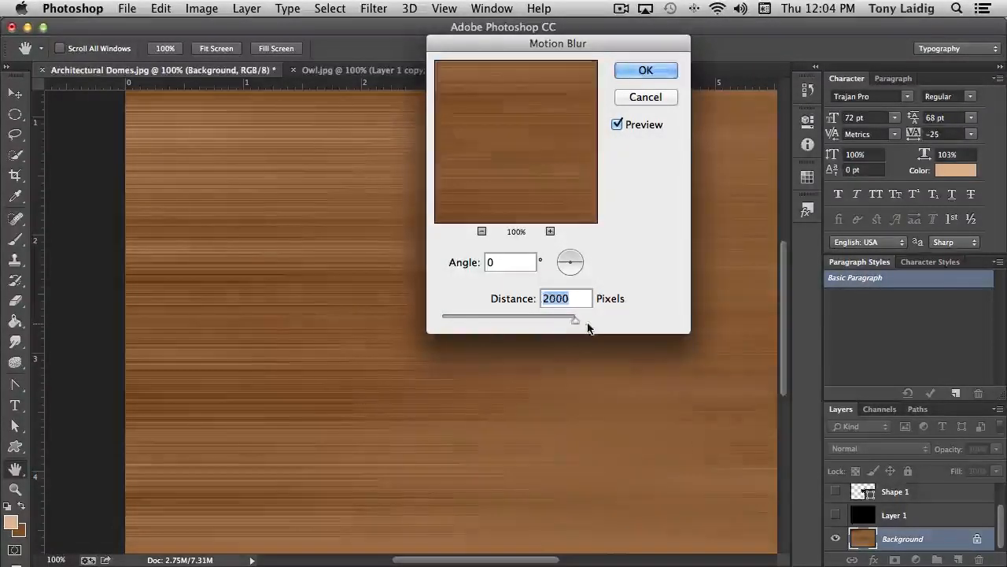
left_click(645, 71)
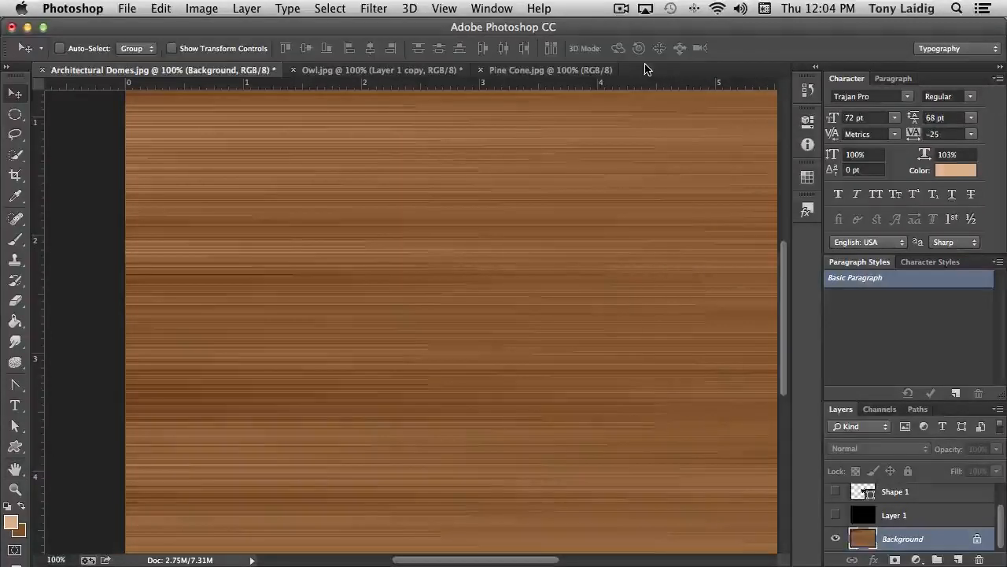
left_click(374, 9)
left_click(372, 27)
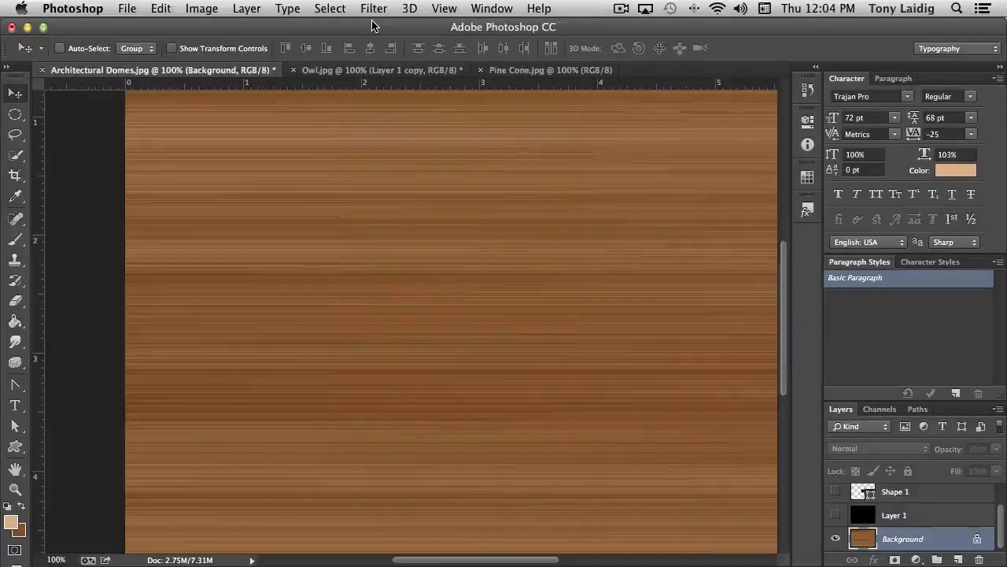
Distort the streaked wood grain with ZigZag using amount -11, 3 ridges and the Pond Ripples style
left_click(381, 14)
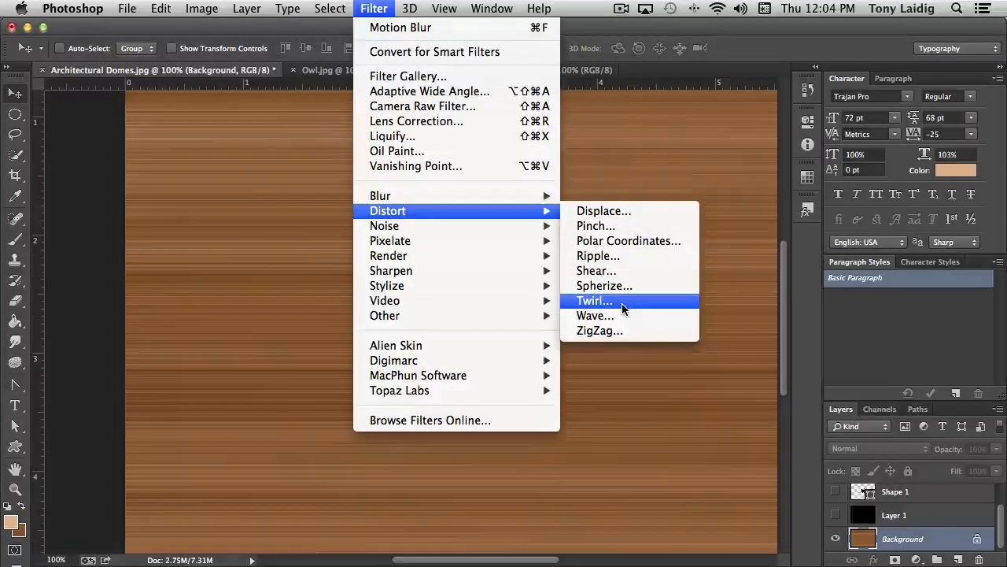
left_click(619, 331)
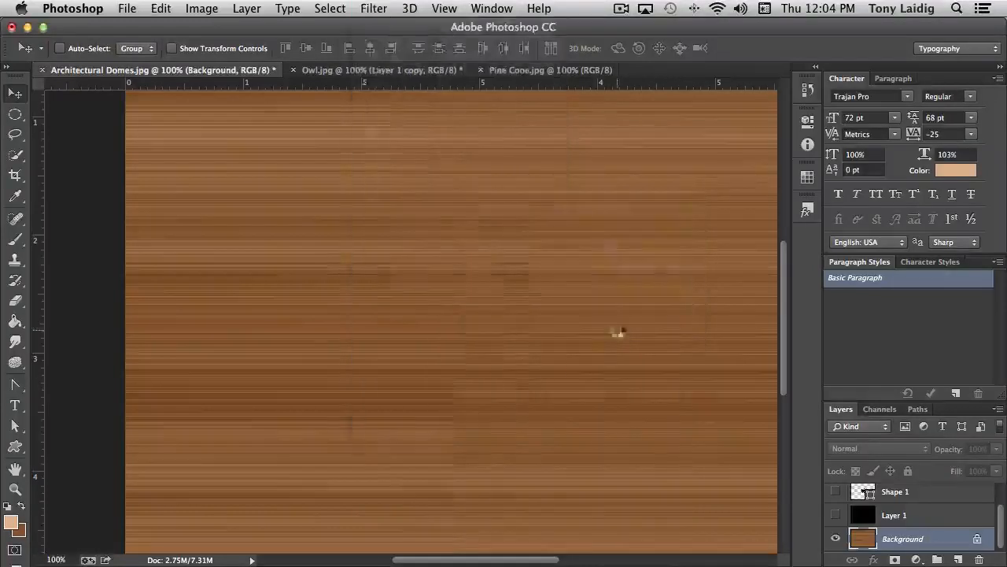
left_click_drag(502, 349, 434, 350)
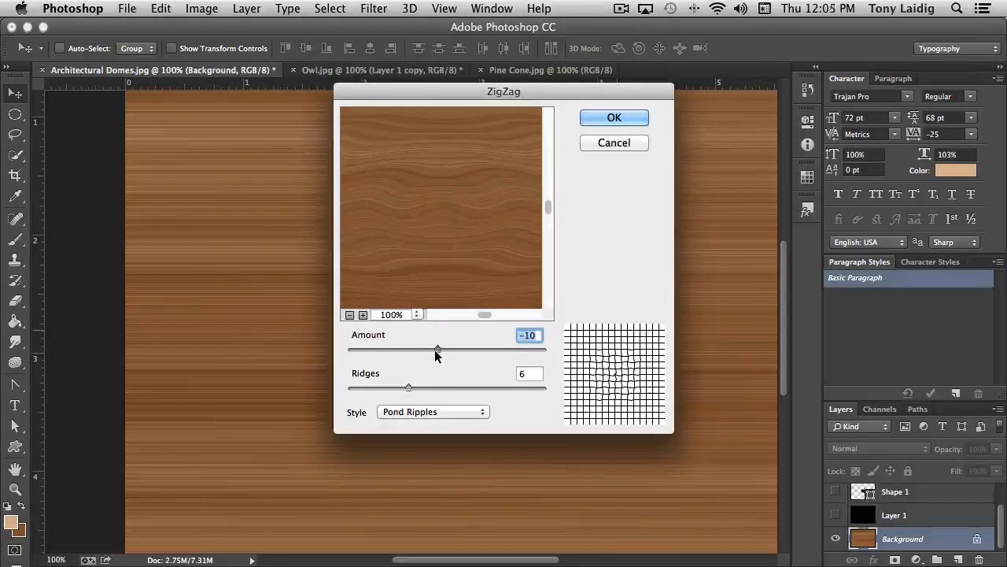
left_click(410, 386)
left_click_drag(410, 386, 378, 385)
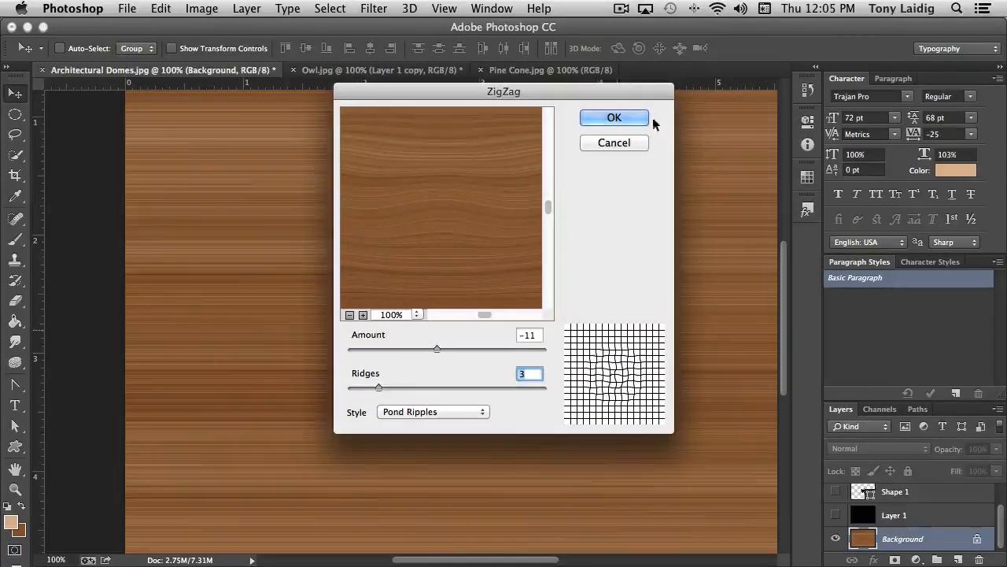
left_click(615, 118)
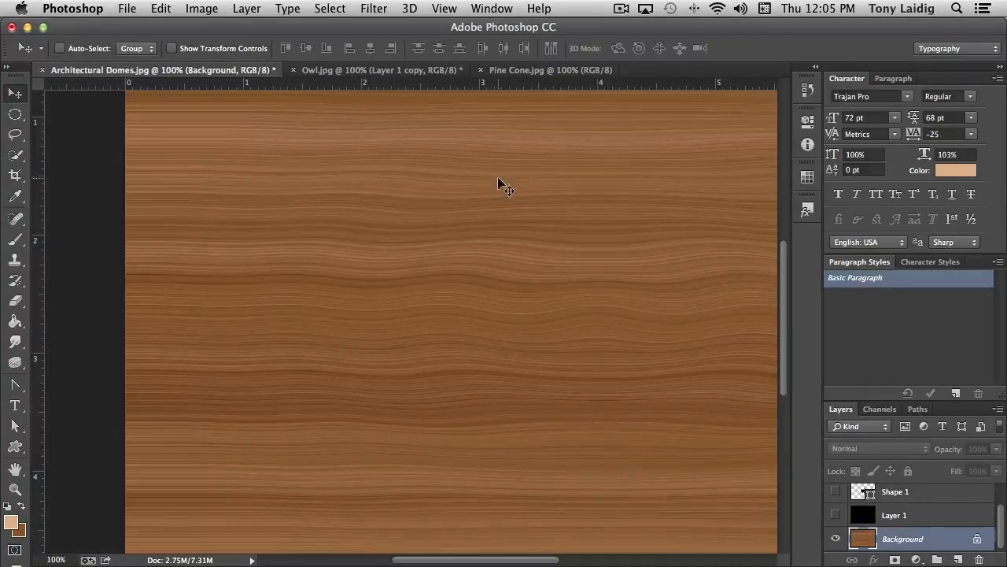
Duplicate the Background layer with the wavy wood grain
left_click(372, 9)
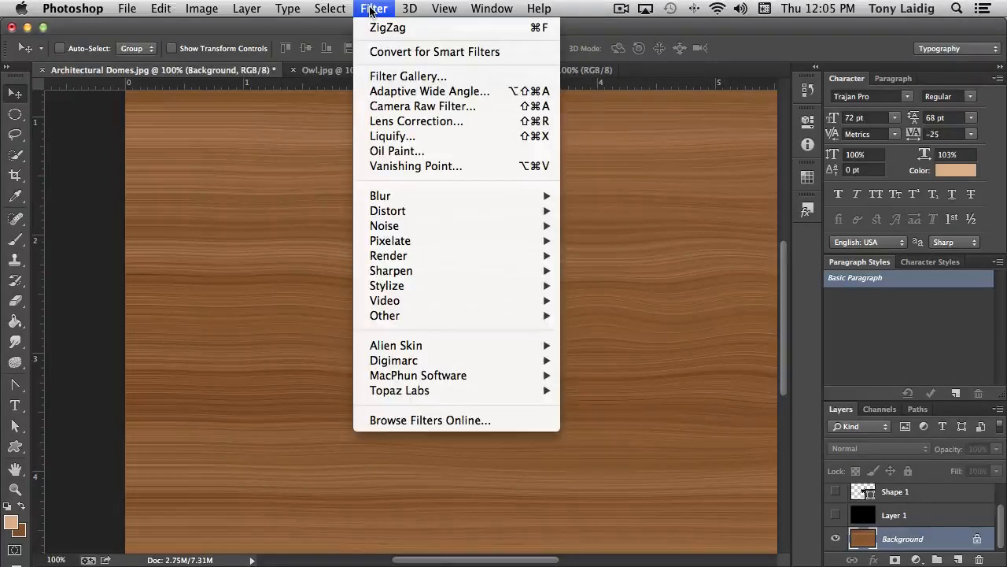
left_click(371, 9)
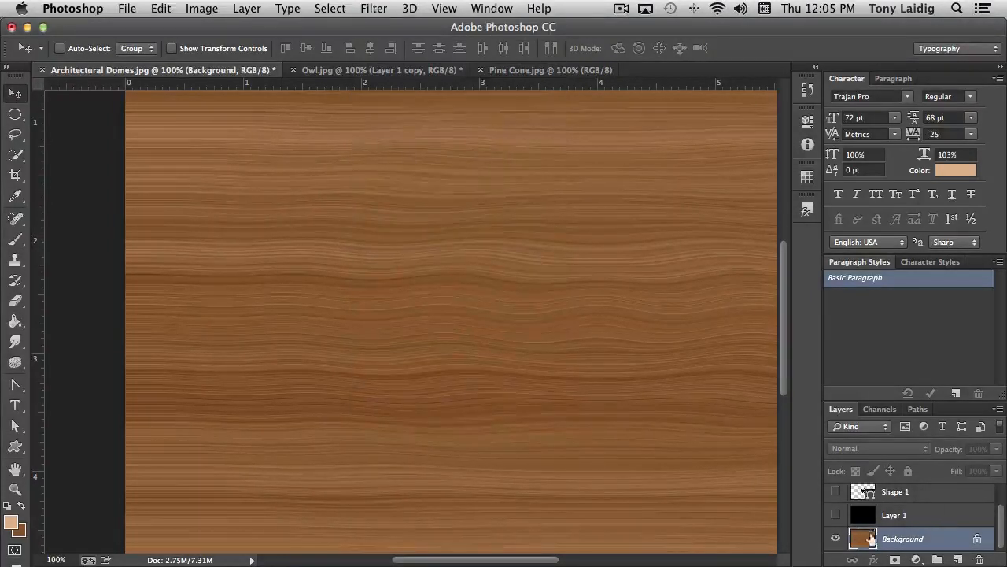
left_click_drag(866, 539, 958, 559)
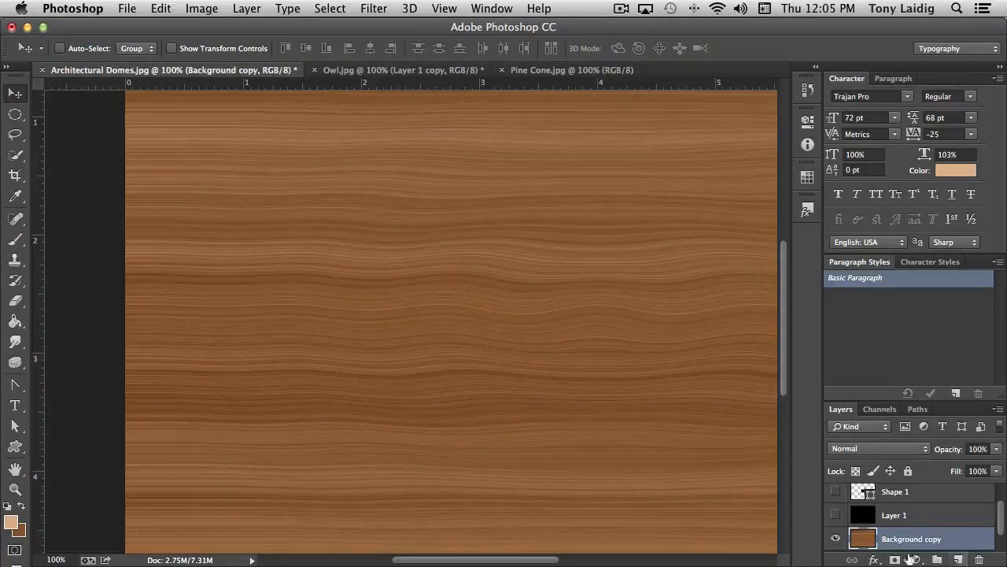
Start the Fibers render filter on the Background copy layer with variance 11 and strength 13, and randomize the pattern several times
left_click(374, 9)
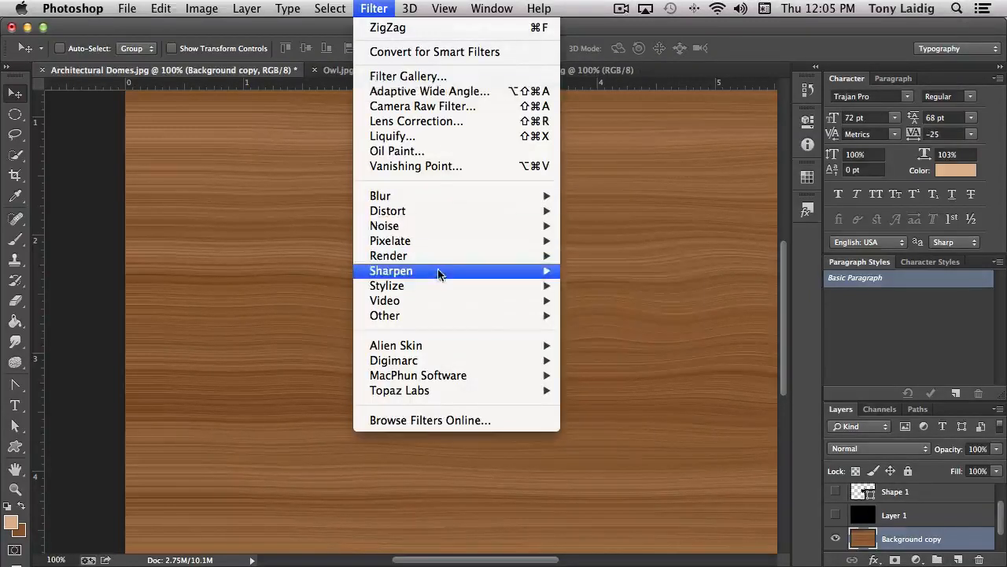
mouse_move(440, 270)
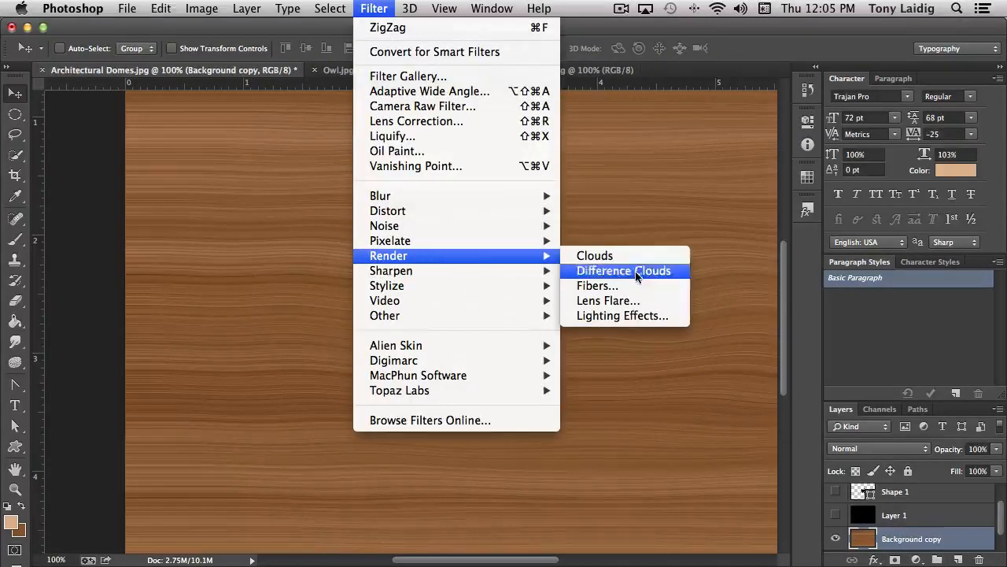
left_click(614, 287)
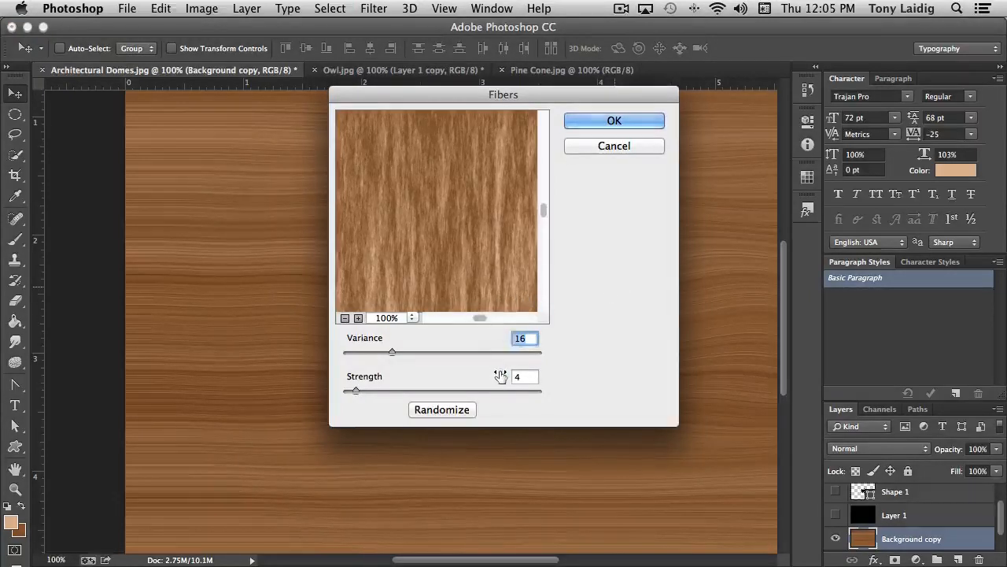
left_click_drag(454, 211, 408, 269)
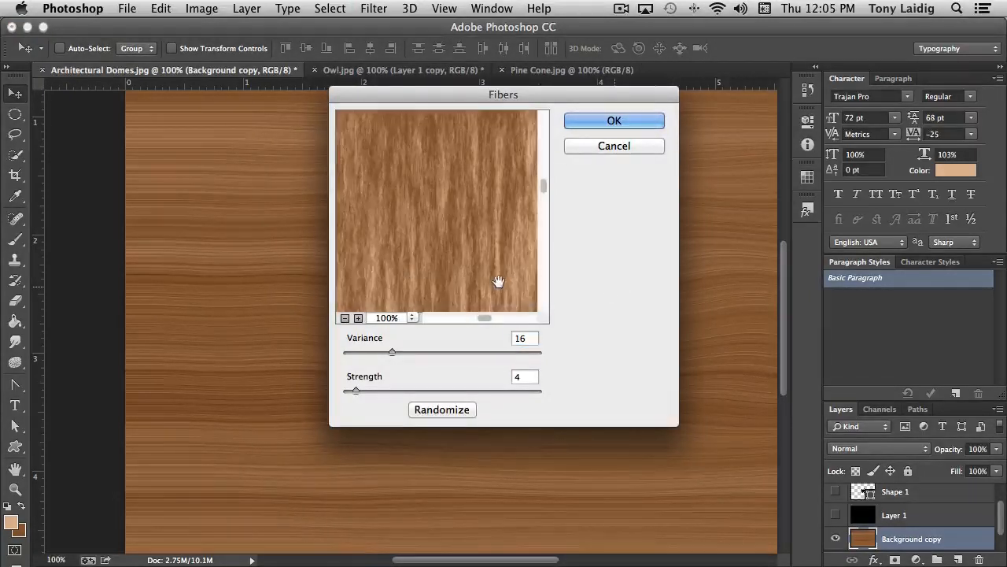
left_click_drag(499, 283, 511, 223)
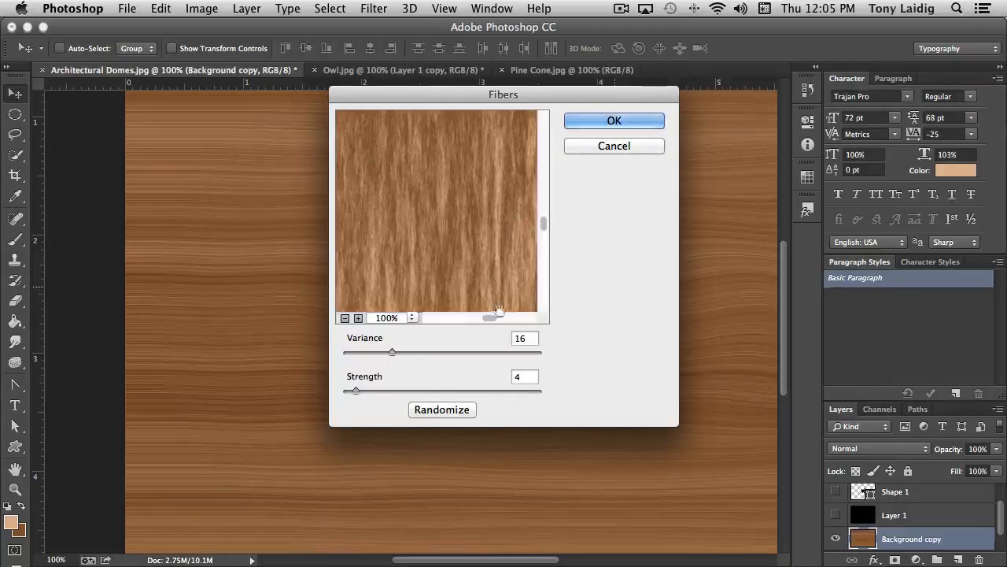
mouse_move(391, 351)
left_mouse_down()
mouse_move(409, 352)
mouse_move(363, 350)
mouse_move(377, 351)
left_mouse_up()
left_click_drag(353, 391, 383, 388)
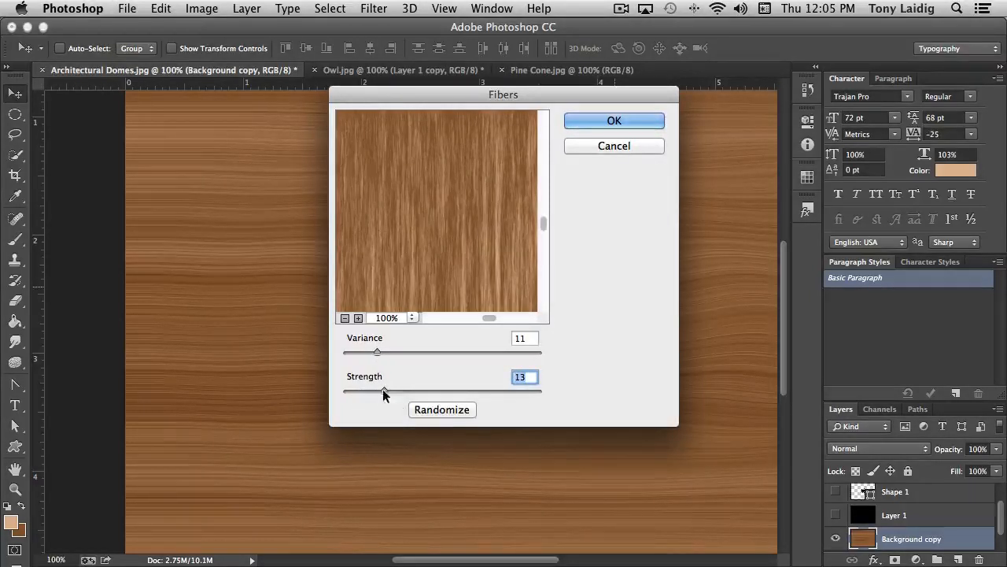
left_click(445, 409)
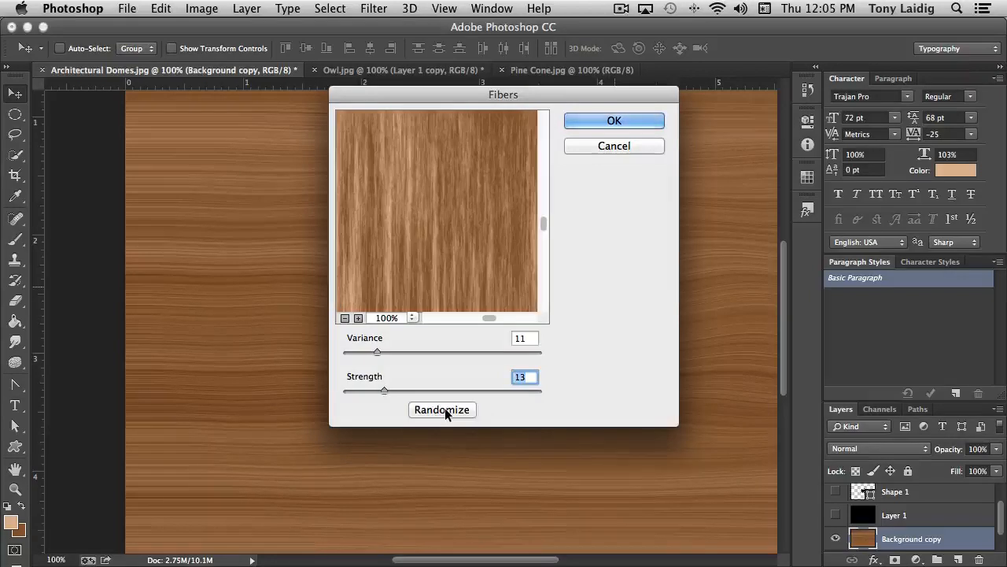
left_click(444, 409)
left_click(429, 410)
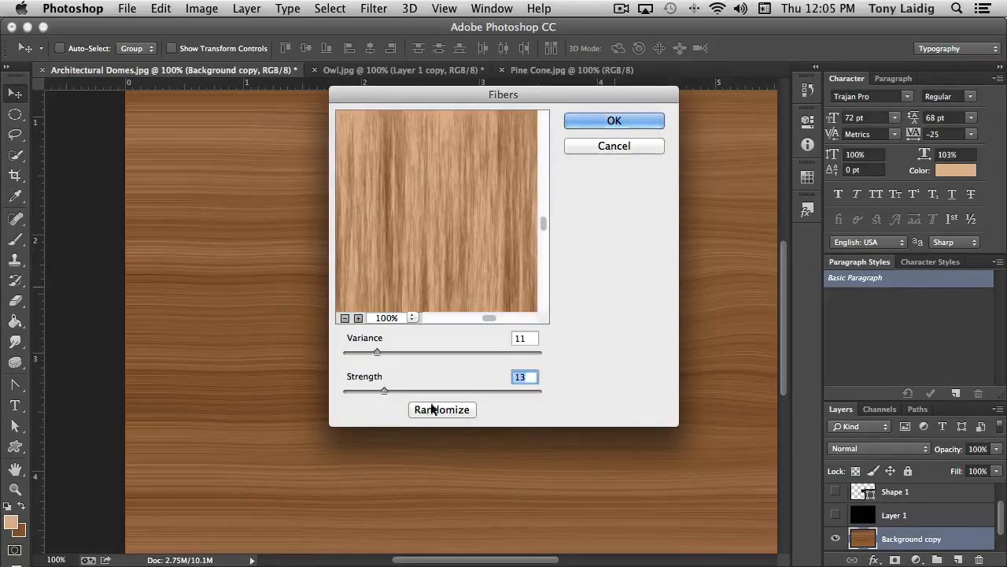
Set the Fibers variance to 8 and strength to 7, and apply the filter
left_click_drag(378, 354, 367, 354)
left_click_drag(379, 391, 365, 391)
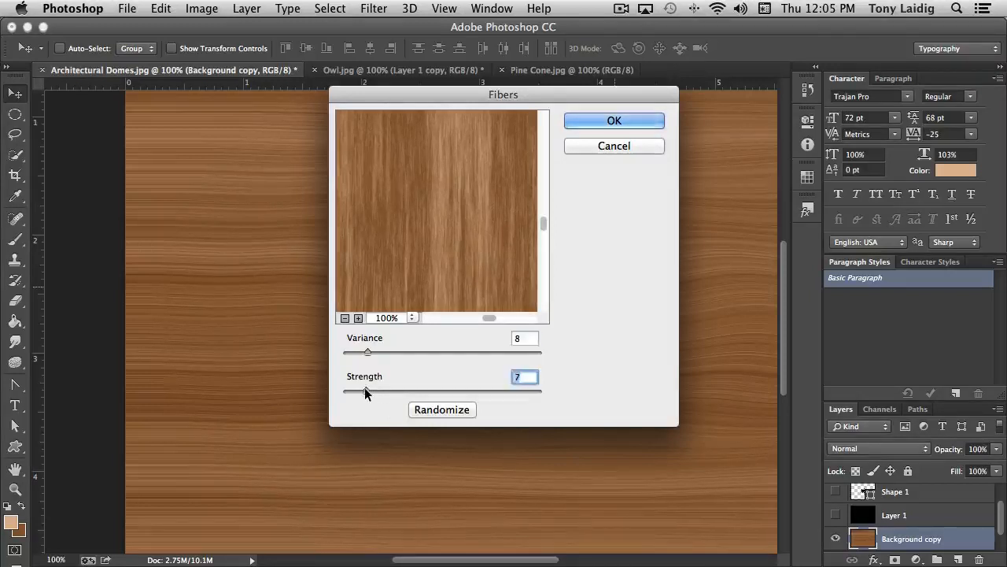
left_click(589, 121)
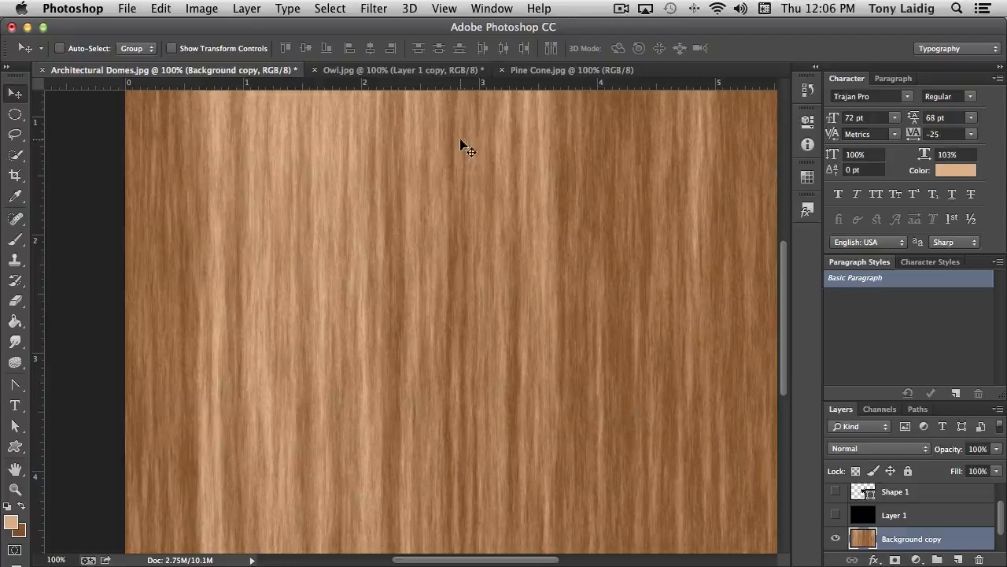
Try the last Fibers filter on Layer 1 copy in Owl.jpg, and undo it
left_click(386, 71)
left_click(384, 11)
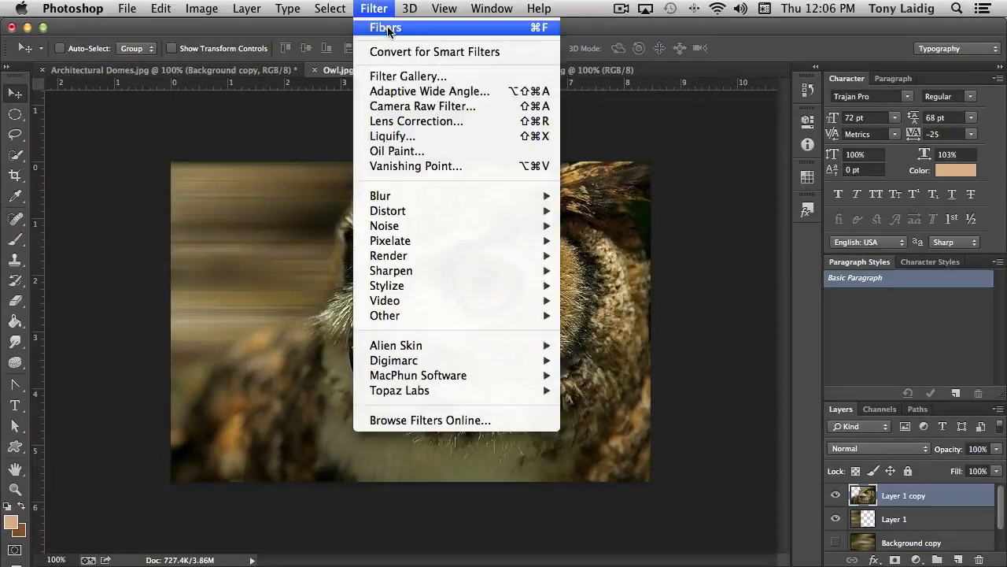
left_click(388, 26)
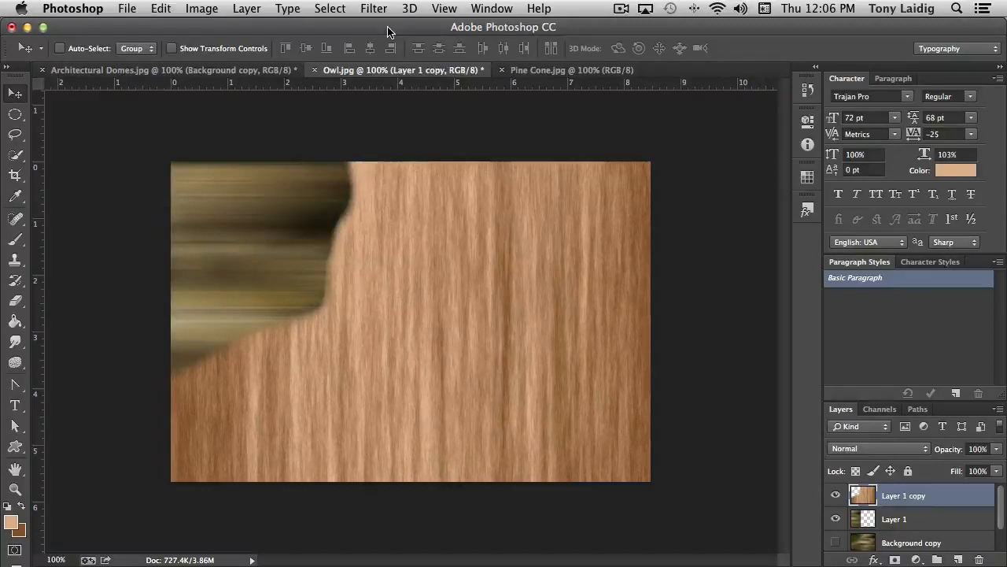
key("super+z")
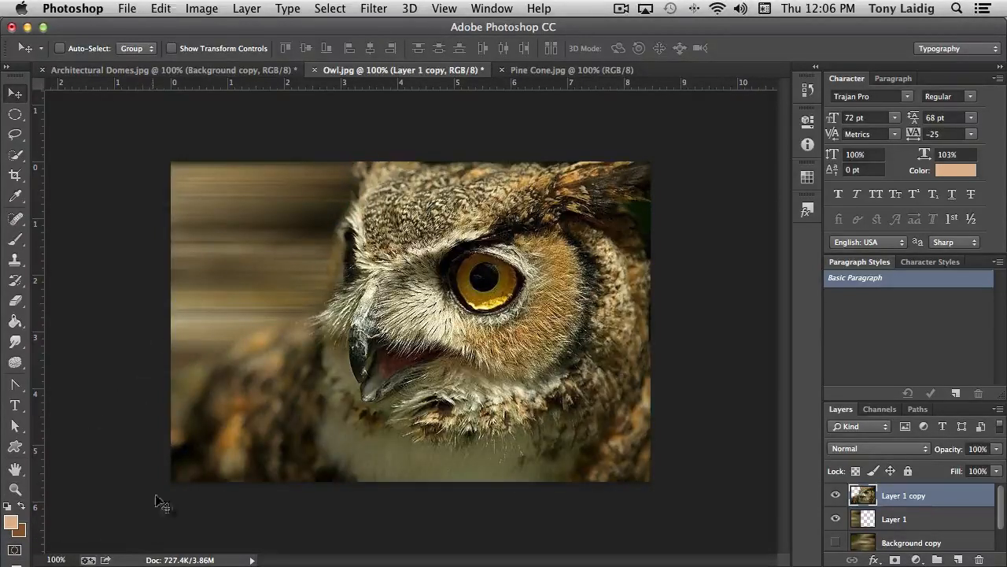
Return to Architectural Domes.jpg and hide the Background copy layer
left_click(264, 70)
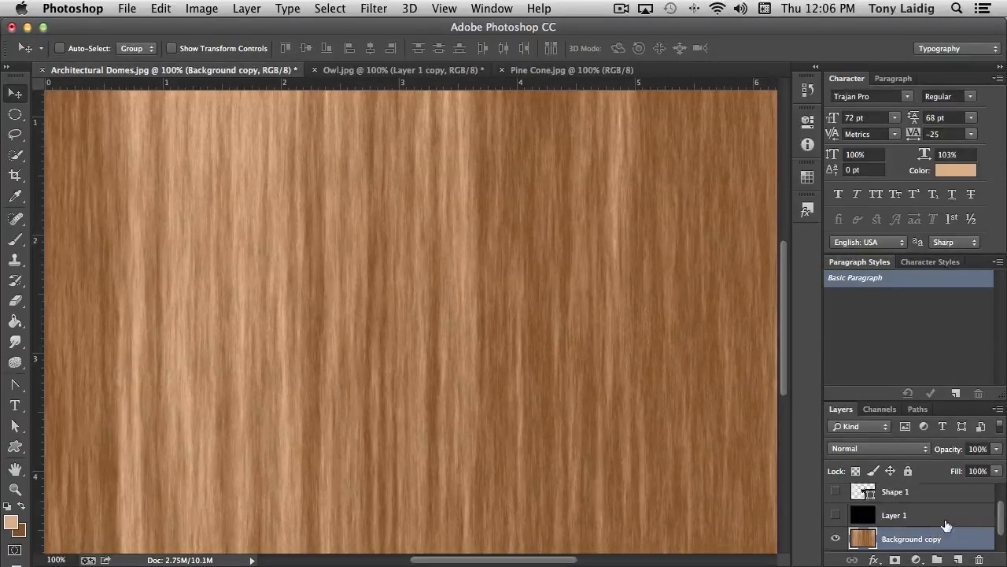
scroll(948, 525, "down", 1)
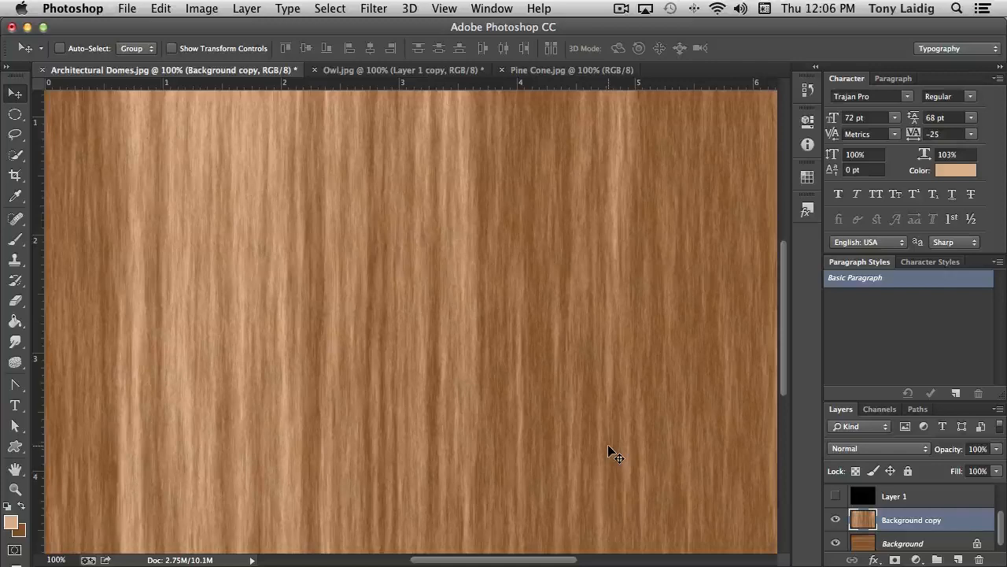
left_click(836, 520)
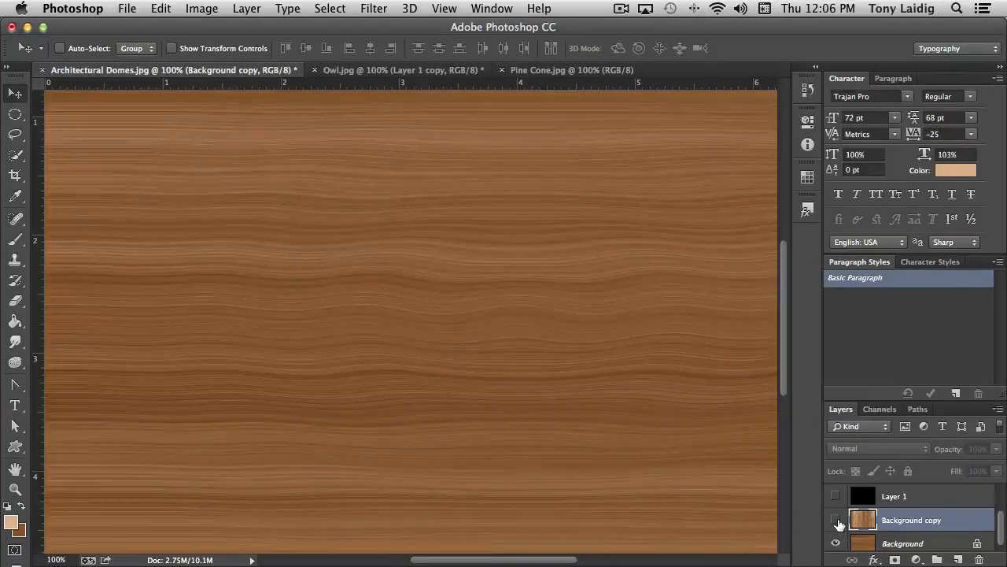
Toggle the Background copy layer's visibility to compare it with the layer beneath, and leave it shown
left_click(837, 521)
left_click(837, 521)
left_click(836, 521)
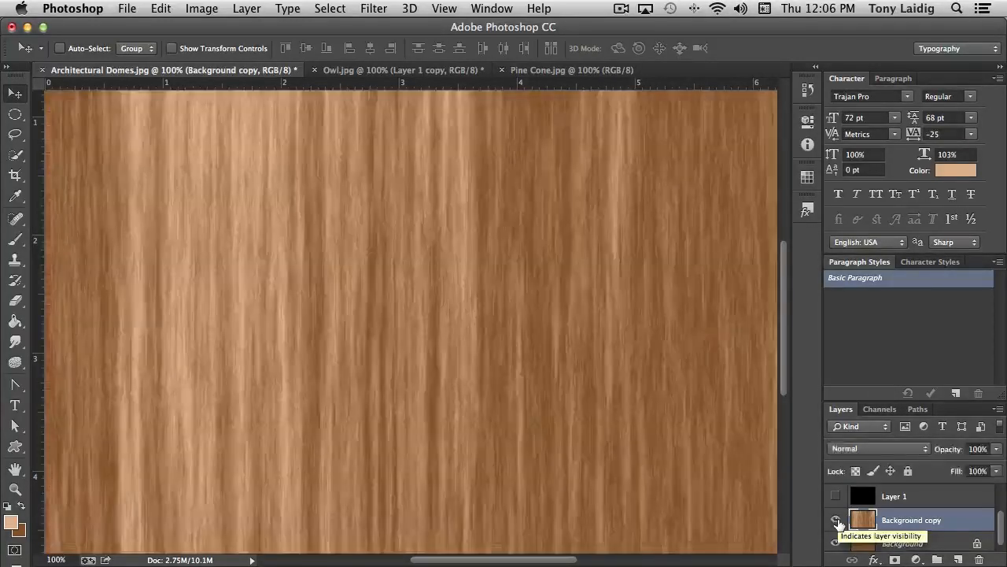
Apply Motion Blur to the Background copy layer at an angle of -90° and a distance of 47 pixels
left_click(374, 8)
mouse_move(417, 228)
mouse_move(411, 198)
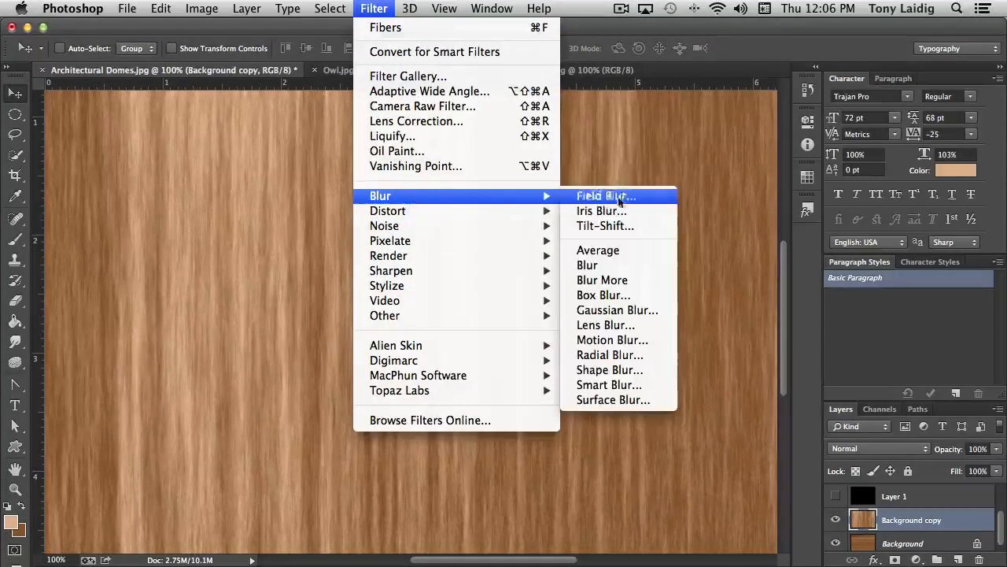
left_click(613, 340)
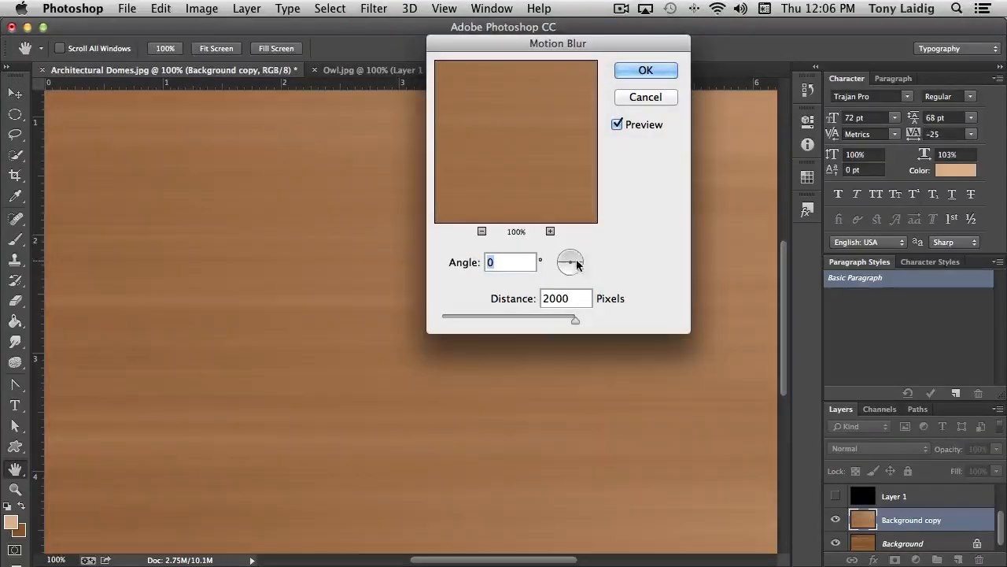
left_click_drag(576, 262, 570, 278)
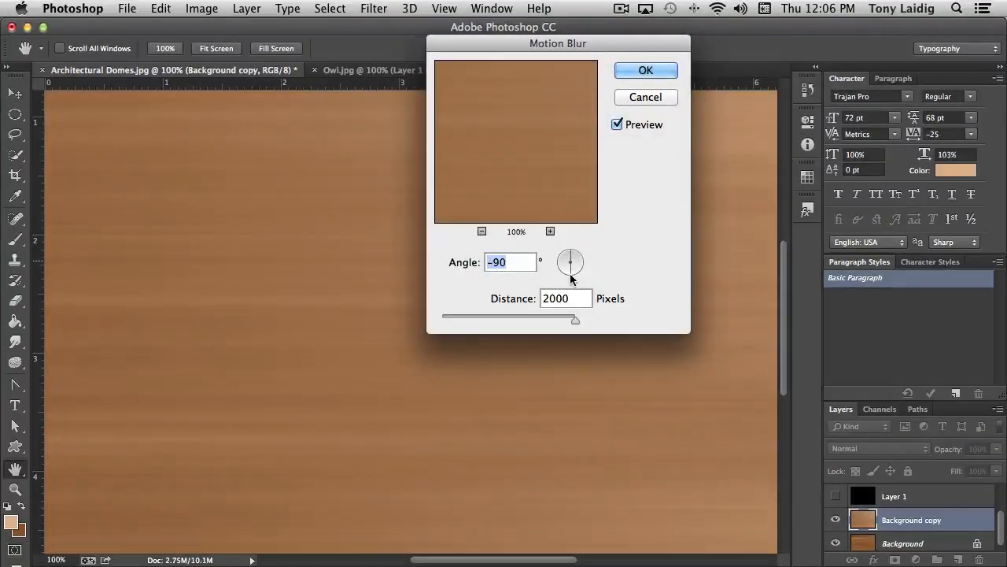
left_click_drag(574, 319, 474, 318)
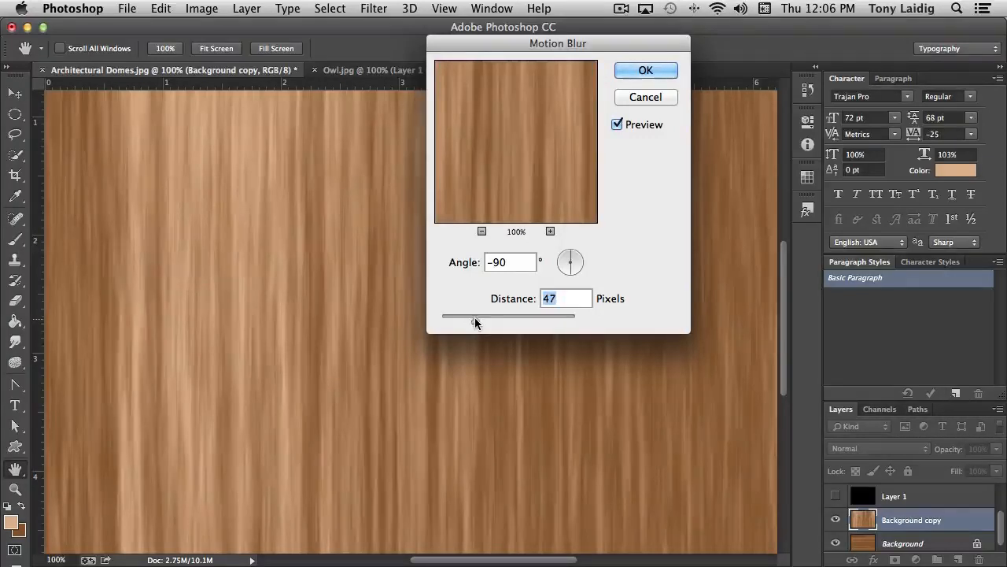
left_click(646, 72)
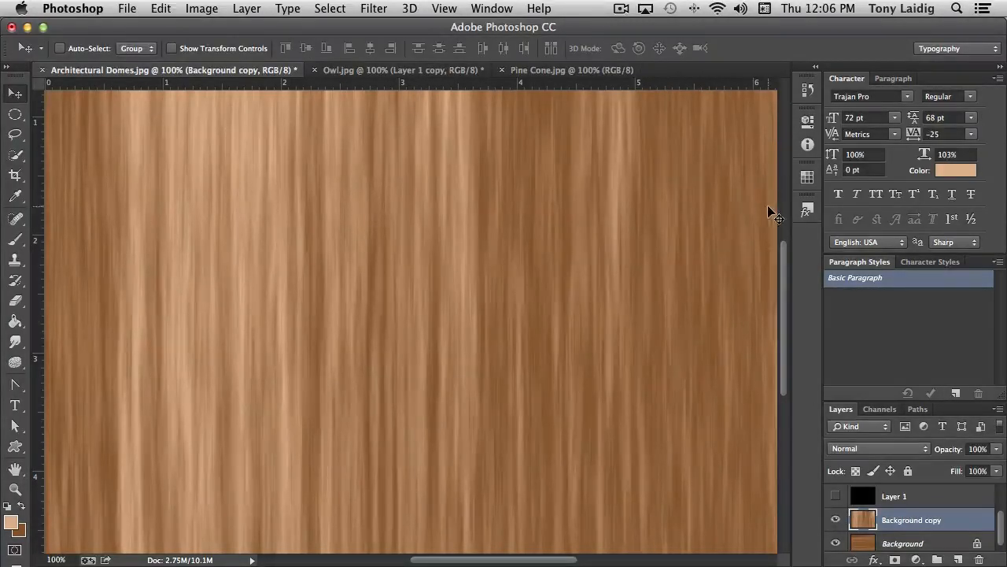
Compare the Fibers and Motion Blur history states, ending on the Motion Blur state
left_click(809, 88)
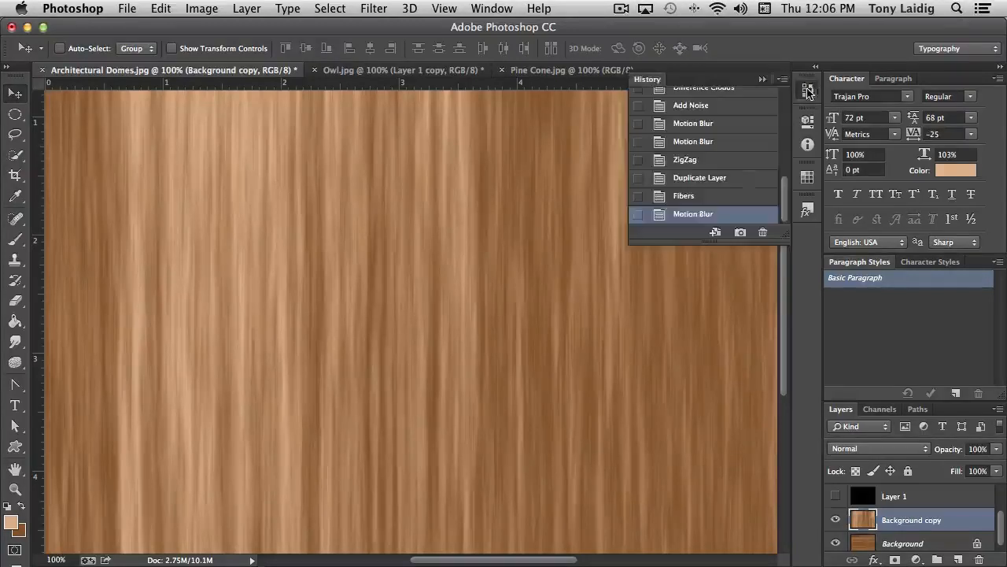
left_click(713, 198)
left_click(709, 216)
left_click(711, 199)
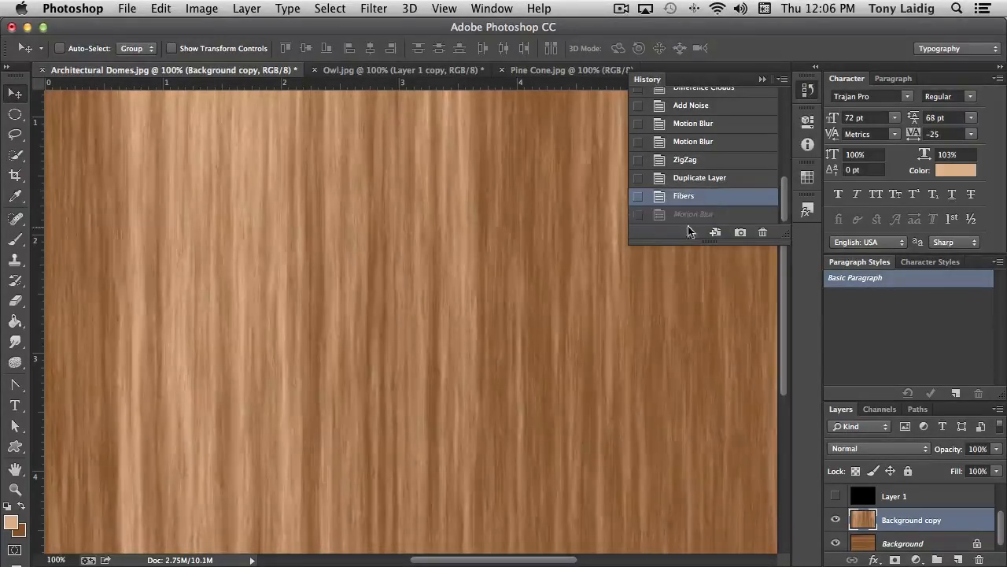
left_click(692, 214)
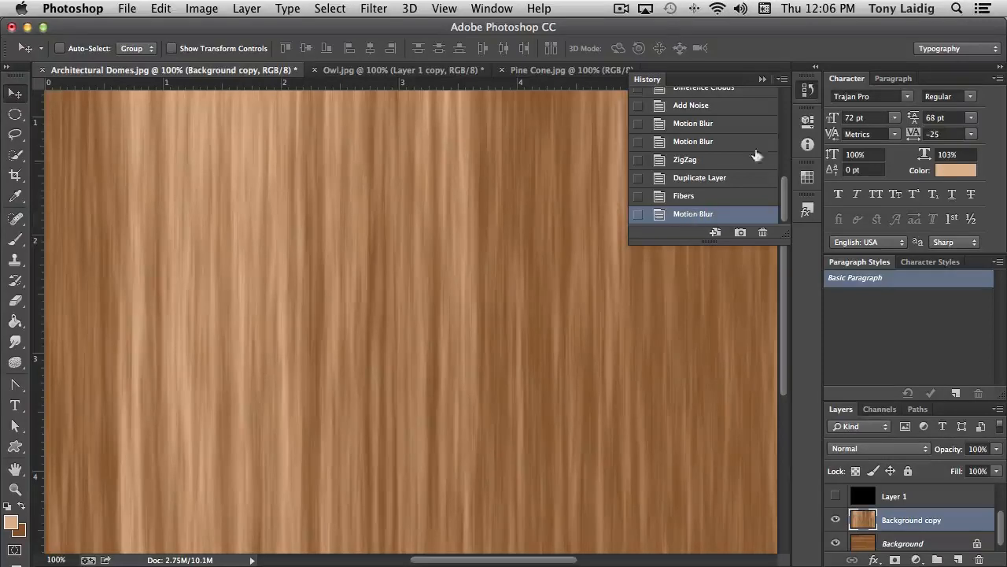
left_click(808, 89)
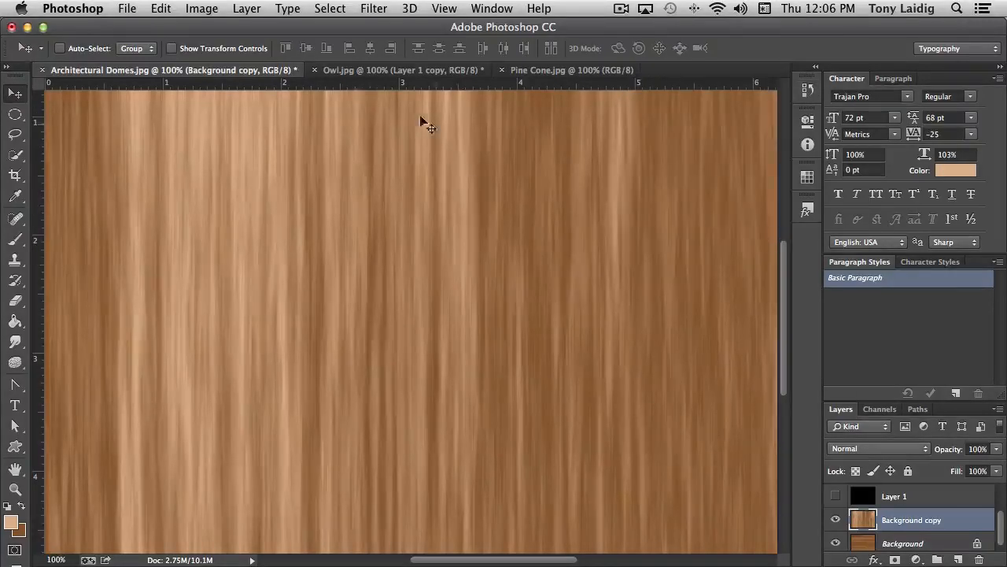
Try a 50-300mm Zoom lens flare at 100% brightness in the upper right area of the image, and undo it
left_click(374, 9)
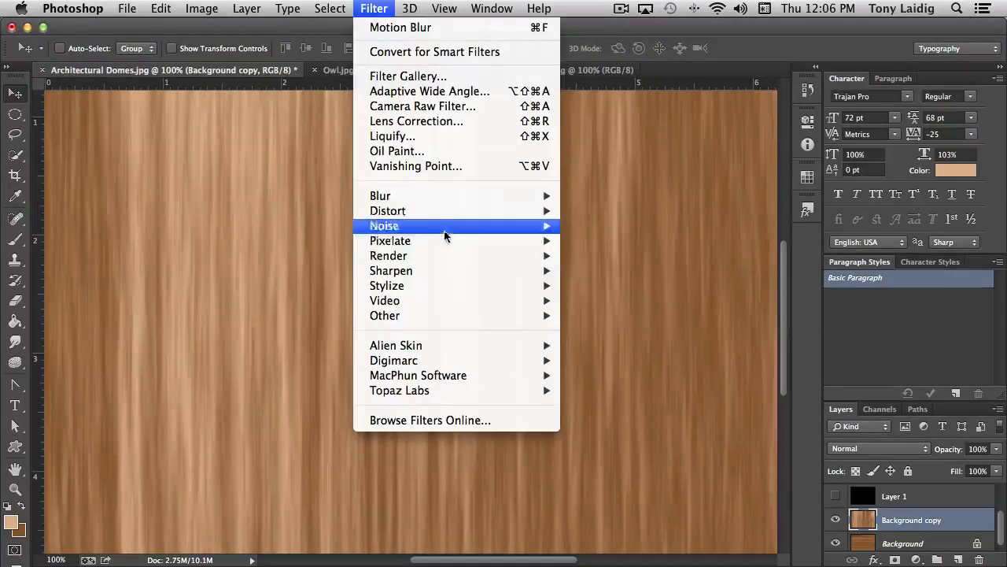
mouse_move(427, 255)
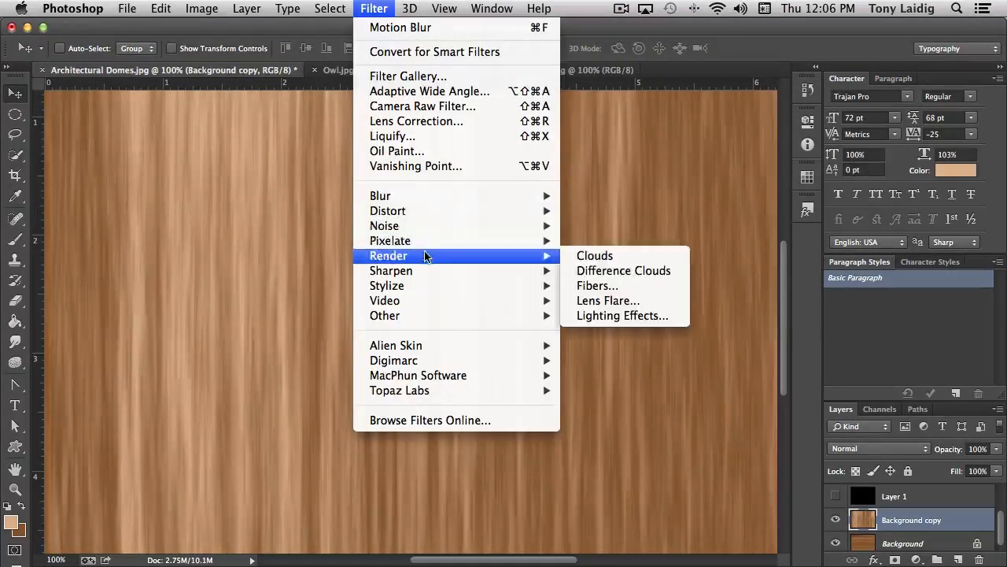
left_click(612, 302)
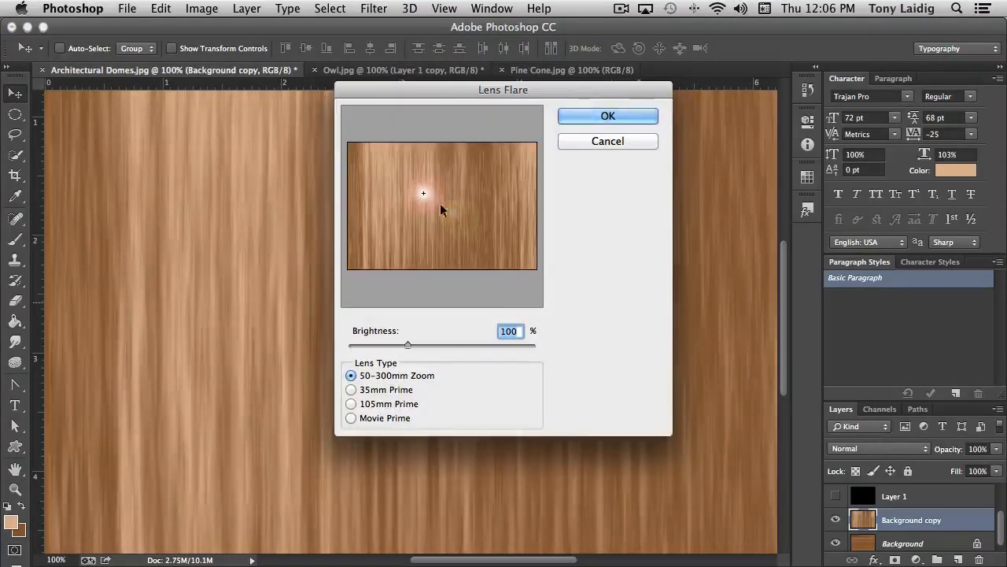
left_click_drag(422, 193, 495, 174)
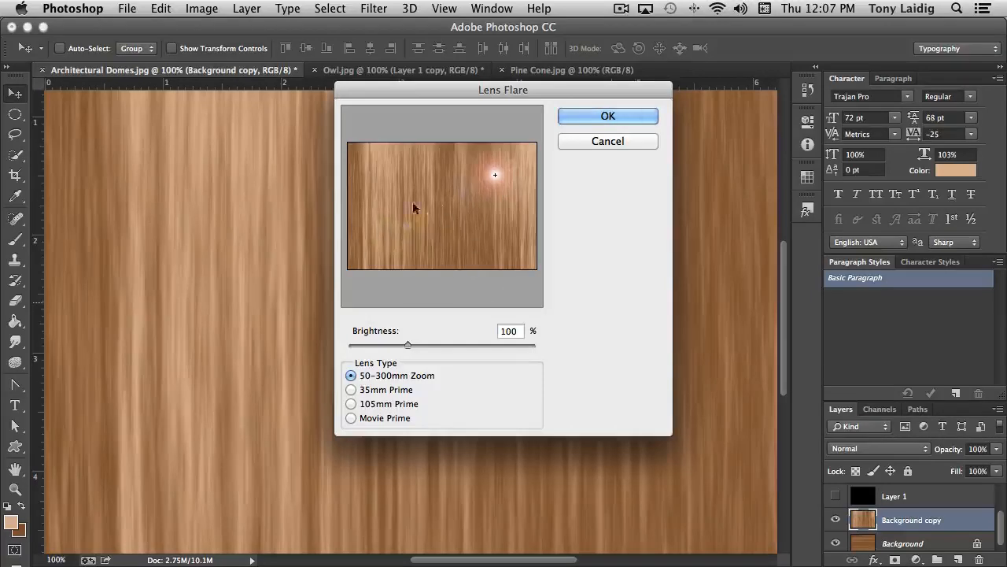
left_click(603, 117)
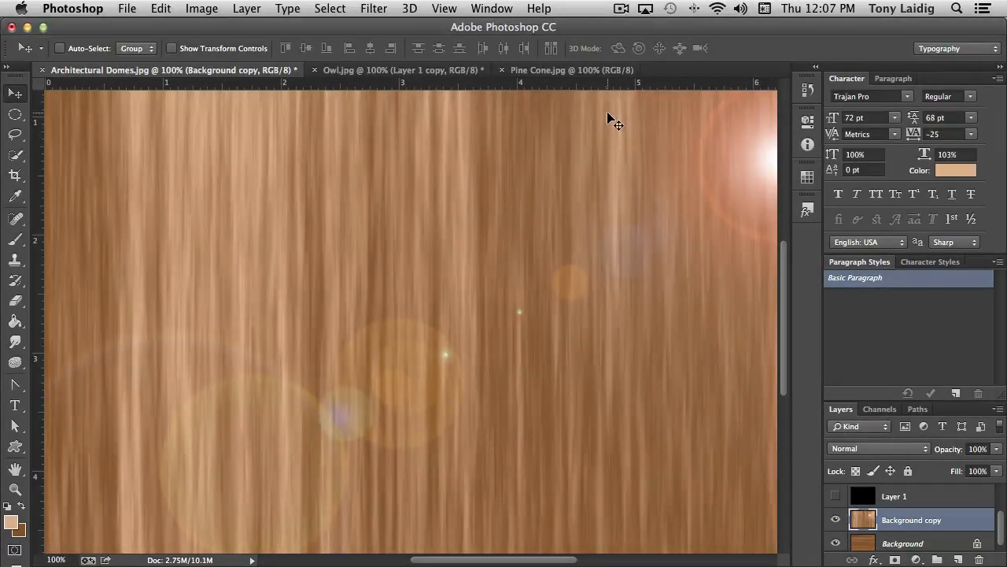
key("super+minus")
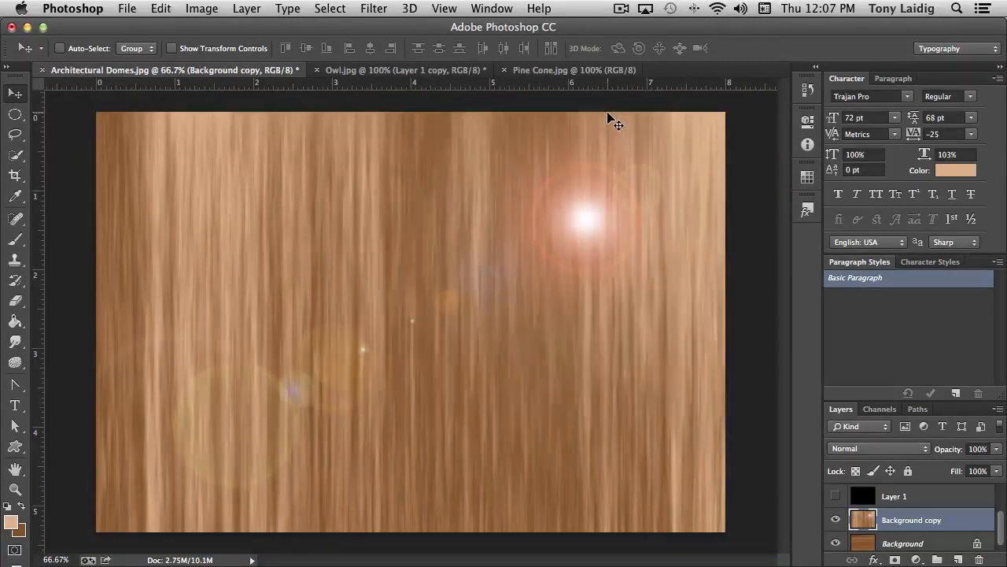
key("super+z")
Start the Lighting Effects filter on the Background copy layer with a Point light at intensity 31
left_click(374, 8)
mouse_move(442, 194)
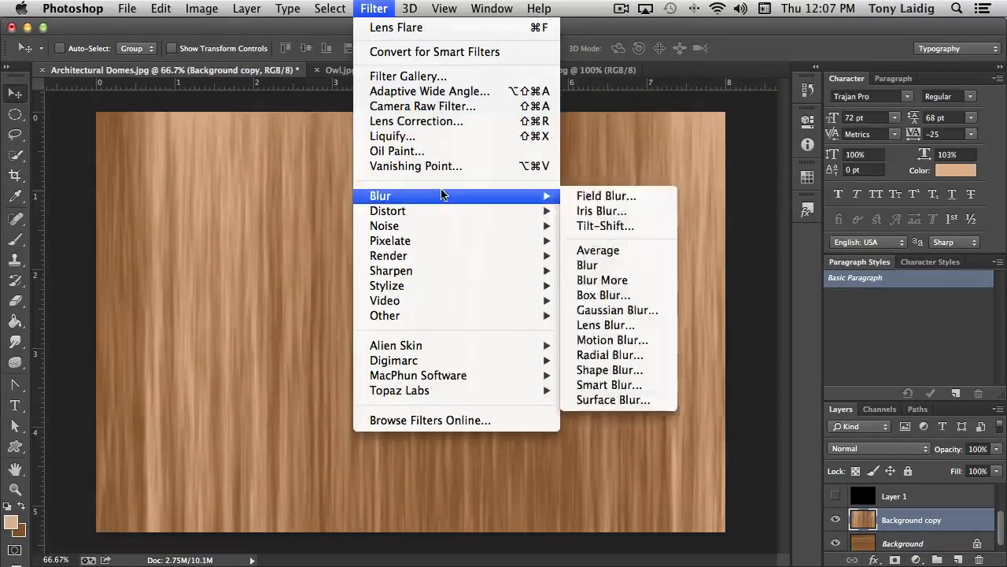
mouse_move(441, 257)
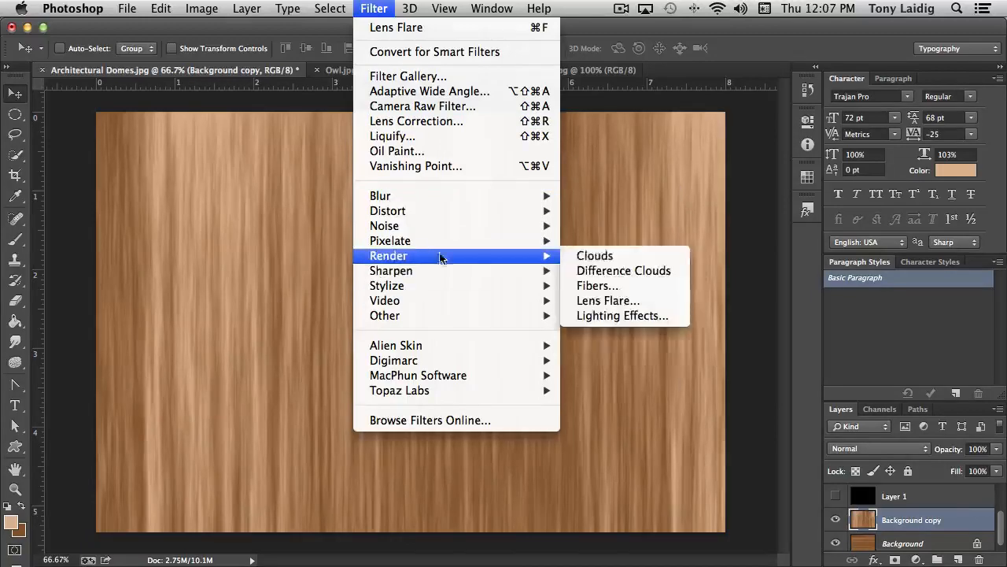
left_click(620, 316)
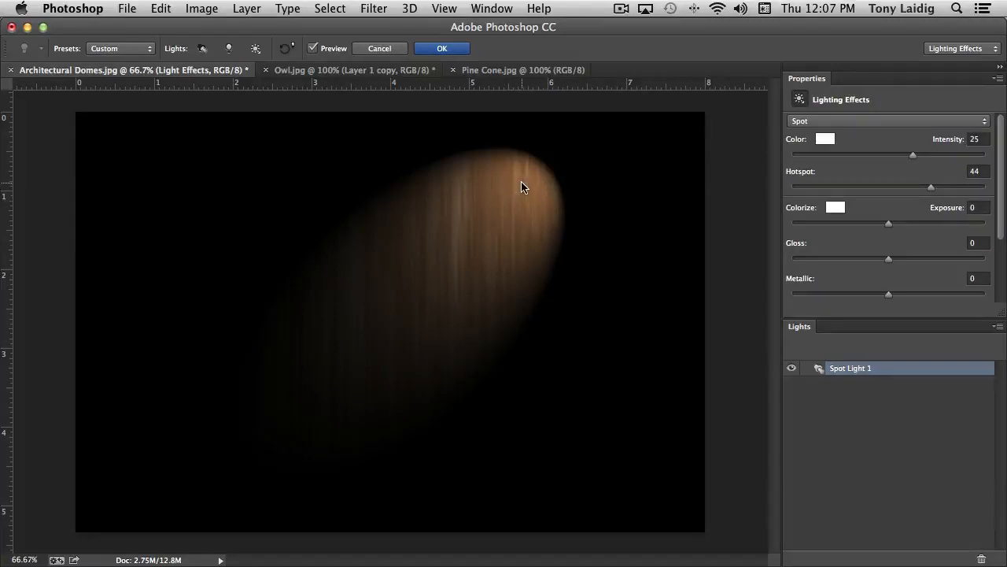
left_click(839, 121)
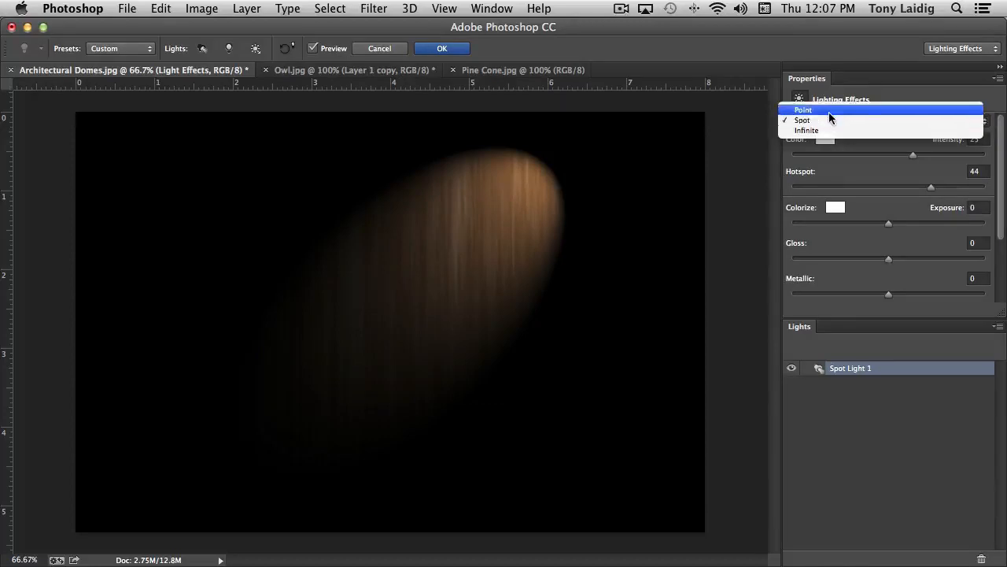
left_click(832, 110)
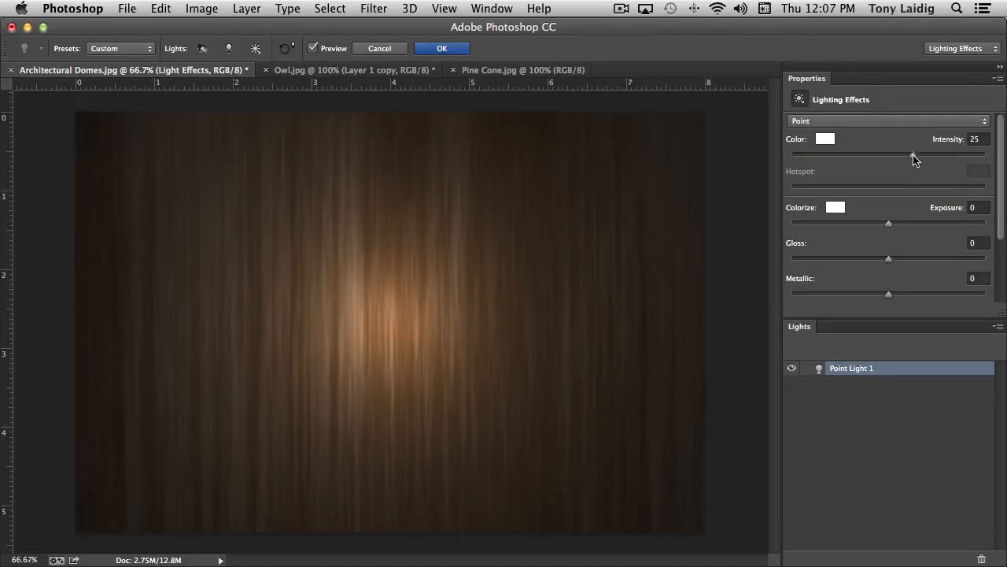
mouse_move(914, 158)
left_mouse_down()
mouse_move(888, 156)
mouse_move(917, 157)
left_mouse_up()
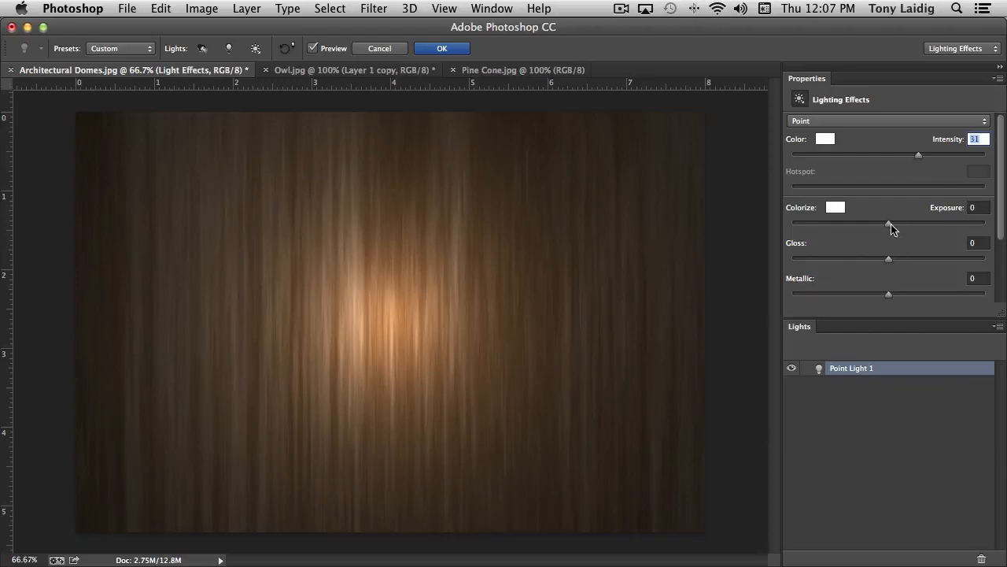
Set the Colorize color to a muted yellow with hue 49 and raise Metallic to 48
left_click(835, 207)
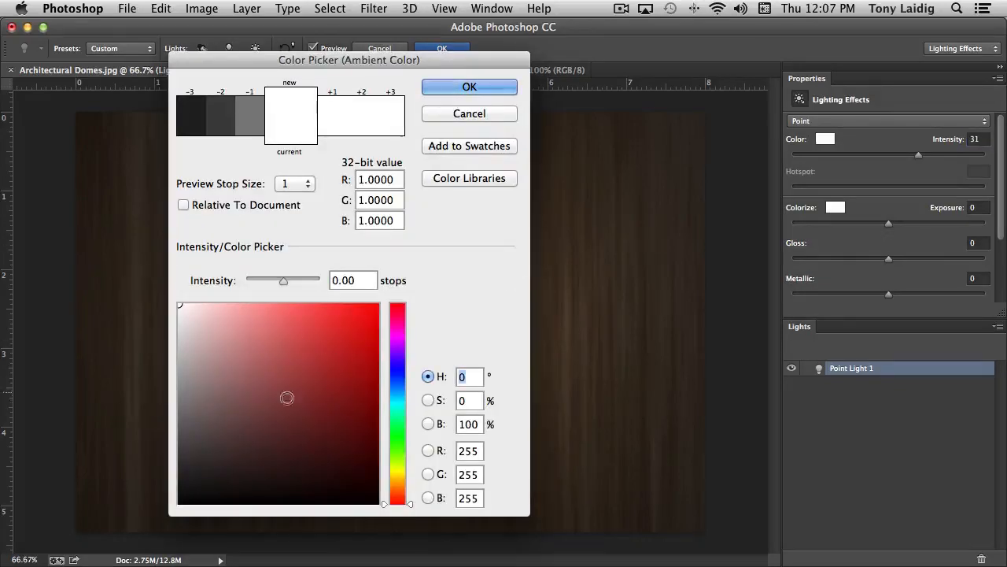
left_click(397, 476)
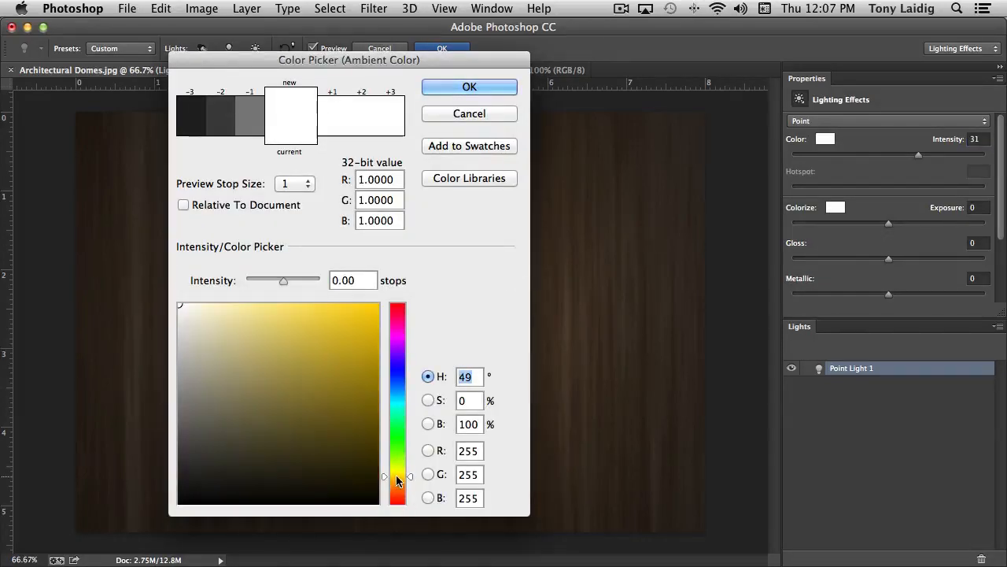
left_click(270, 337)
left_click(466, 86)
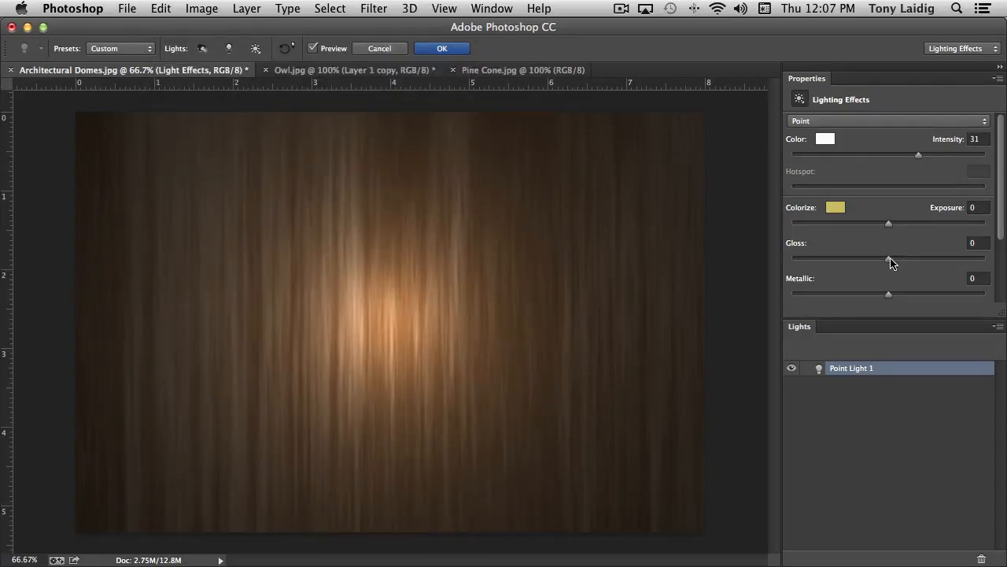
left_click_drag(888, 297, 929, 297)
Try the Infinite light type, and change the light to Spot
left_click(830, 120)
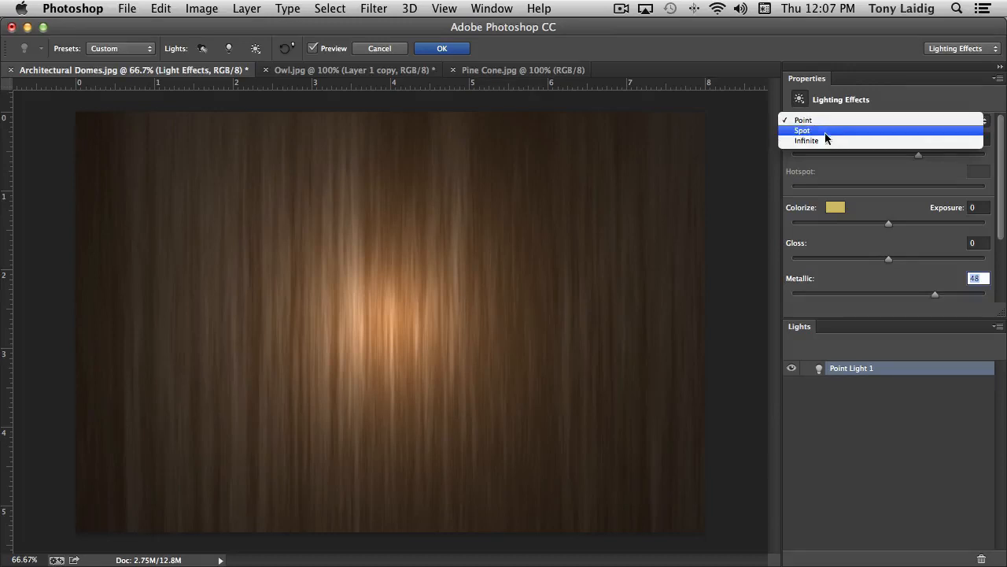
left_click(825, 140)
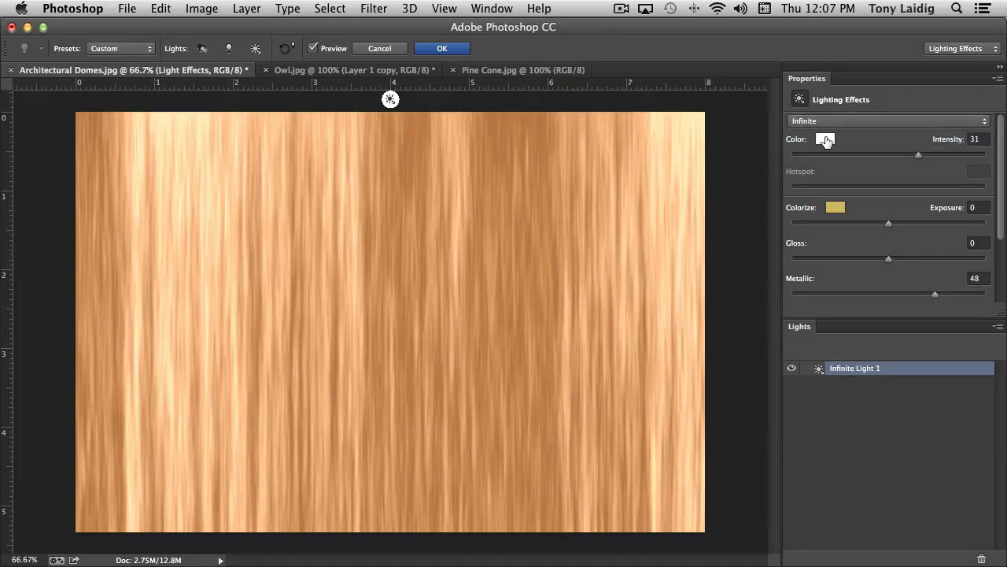
left_click(825, 122)
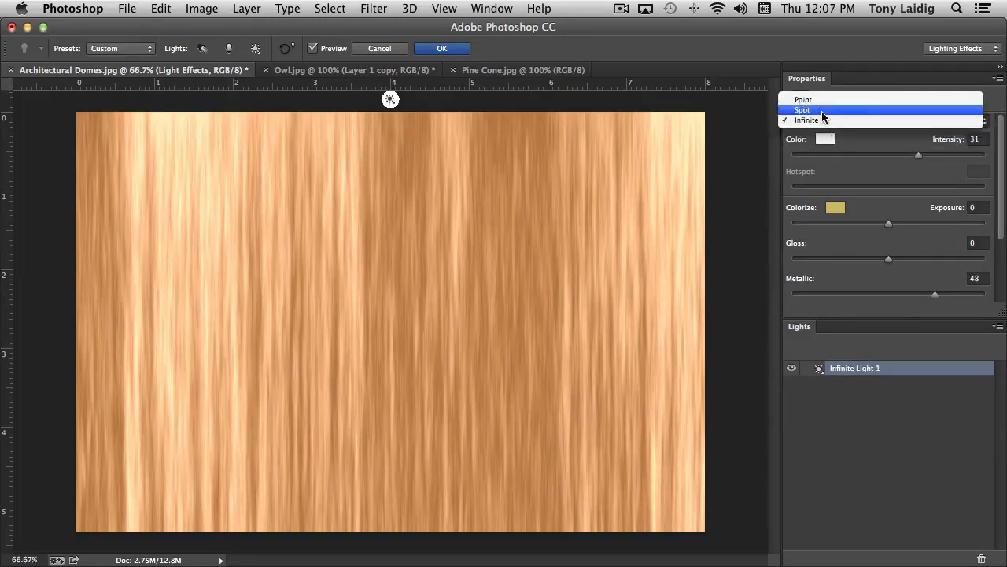
left_click(823, 110)
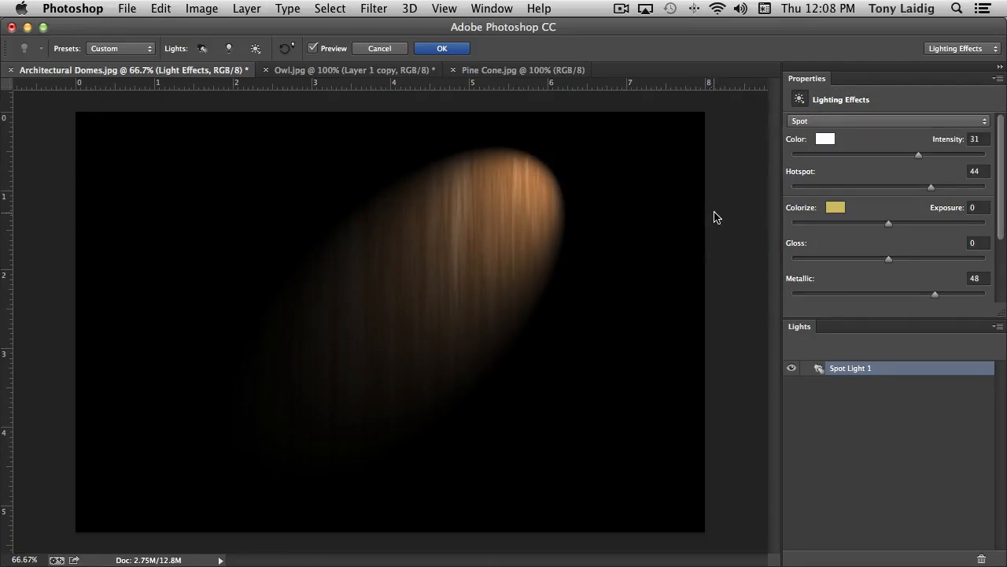
key("super+minus")
key("super+minus")
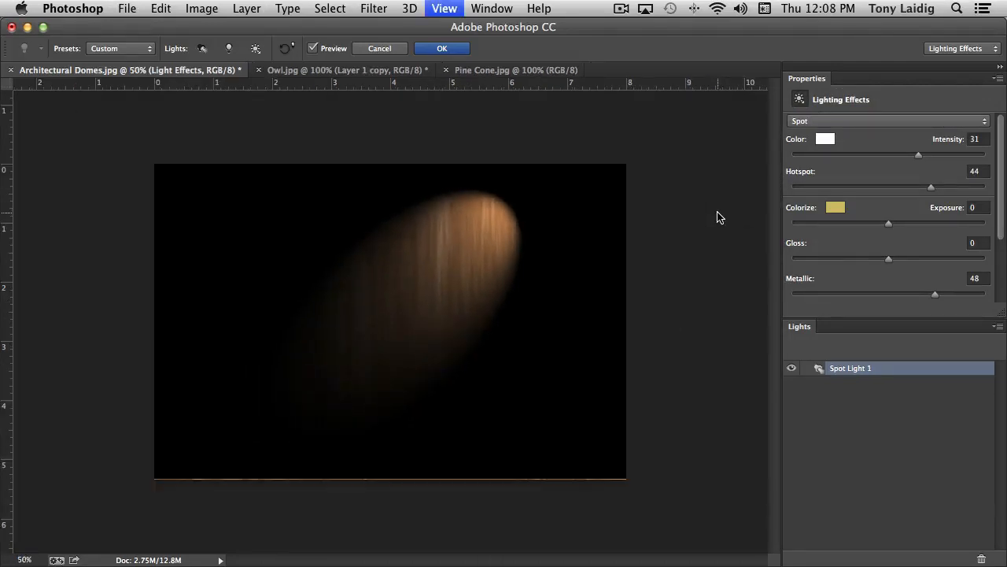
key("super+plus")
key("super+plus")
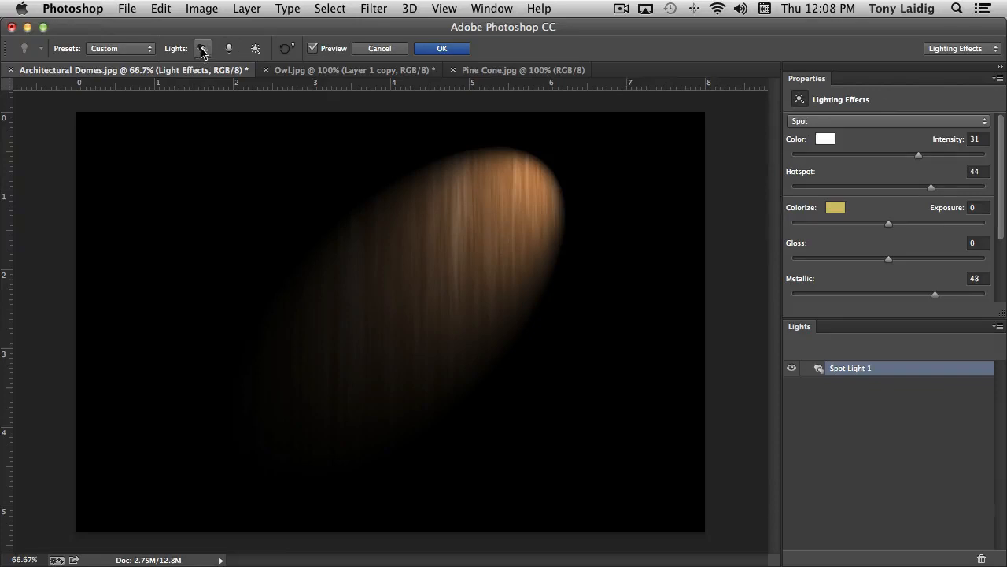
Load the Five Lights Down lighting preset and select the leftmost spotlight
left_click(137, 53)
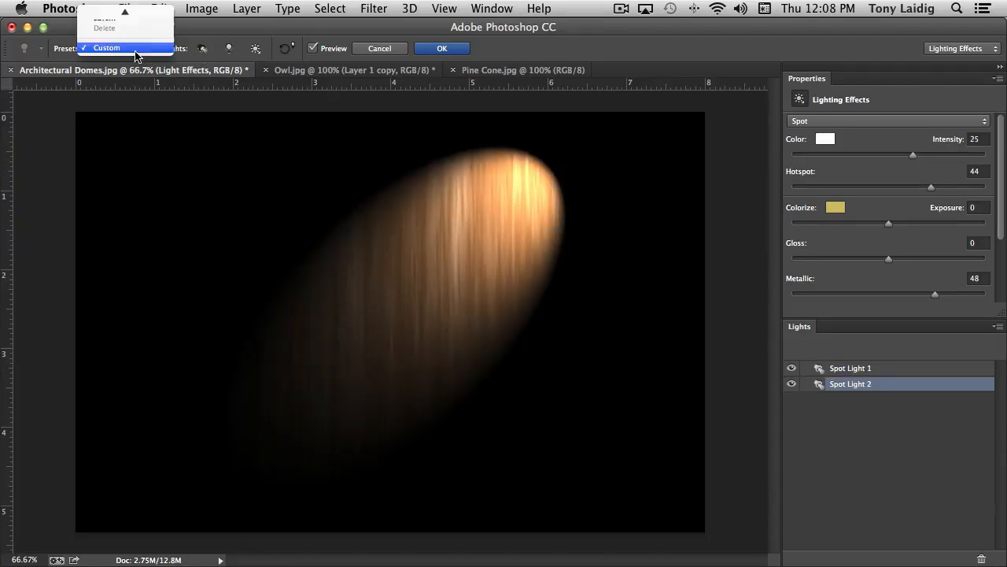
mouse_move(146, 7)
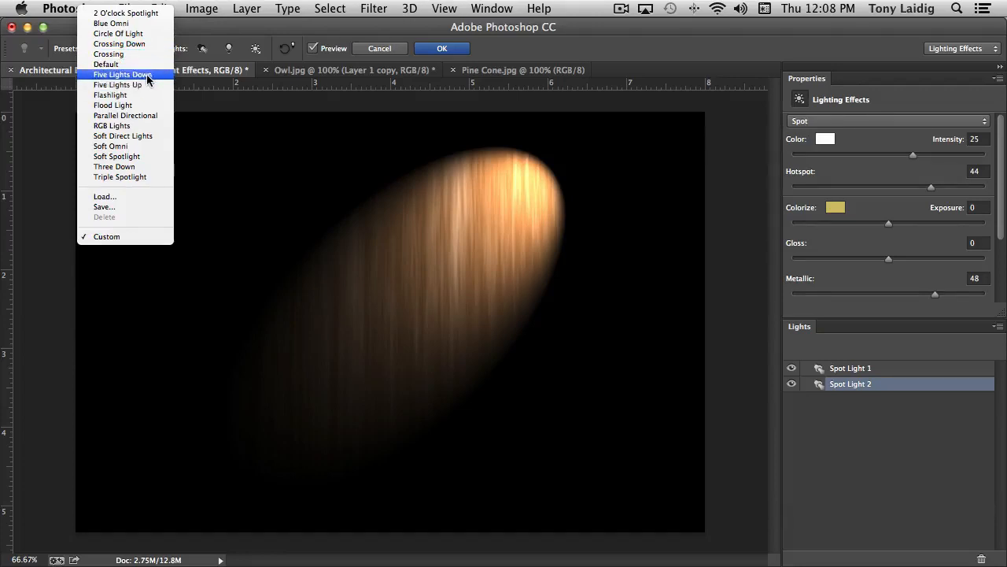
left_click(182, 202)
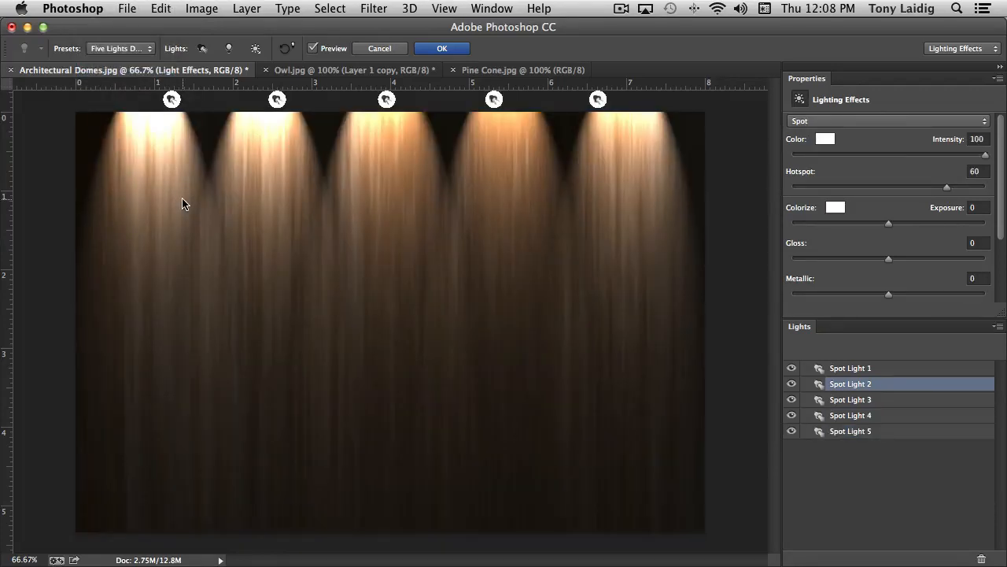
left_click(172, 99)
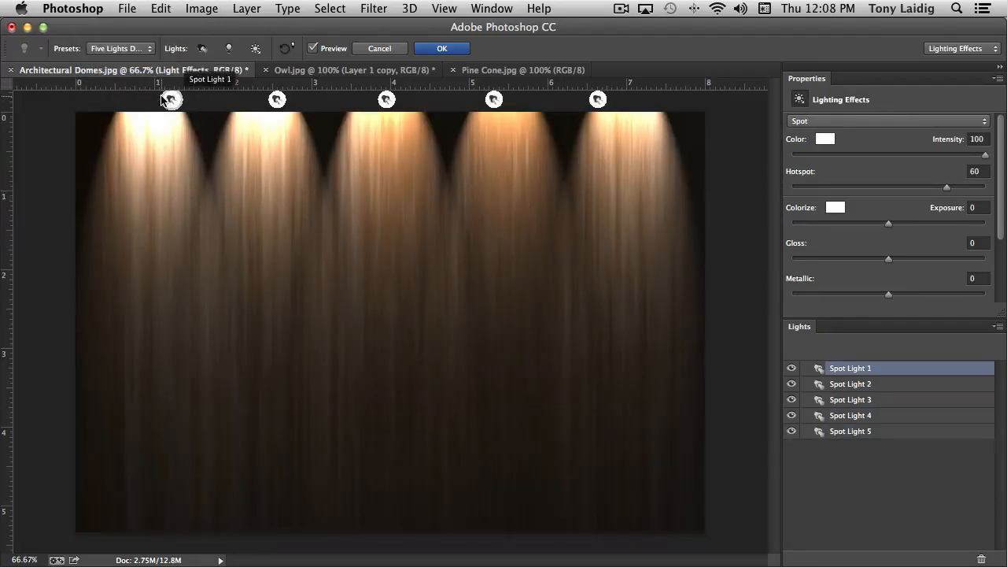
Select the middle spotlight of the Five Lights Down setup and set the Colorize color to red
left_click(277, 100)
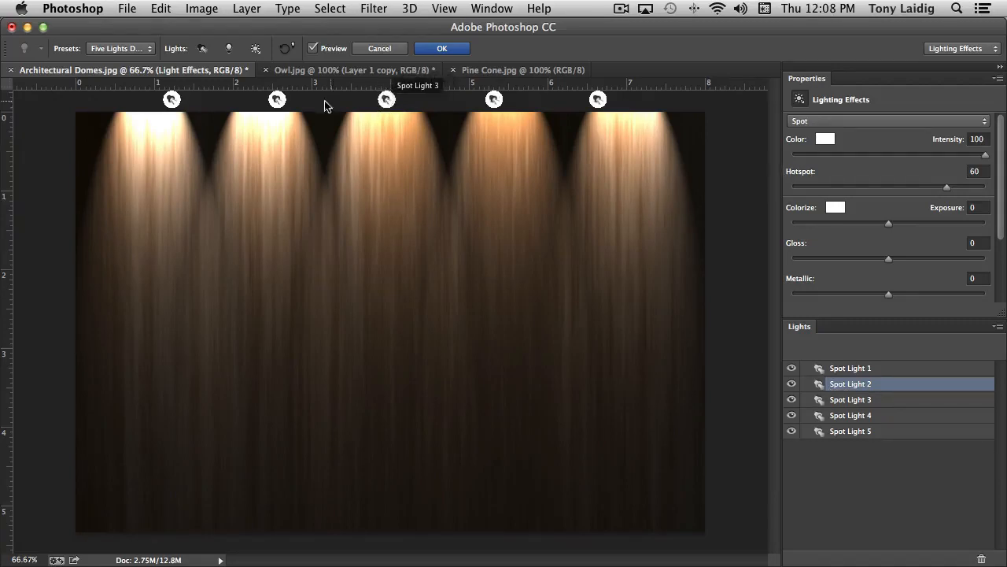
left_click(385, 101)
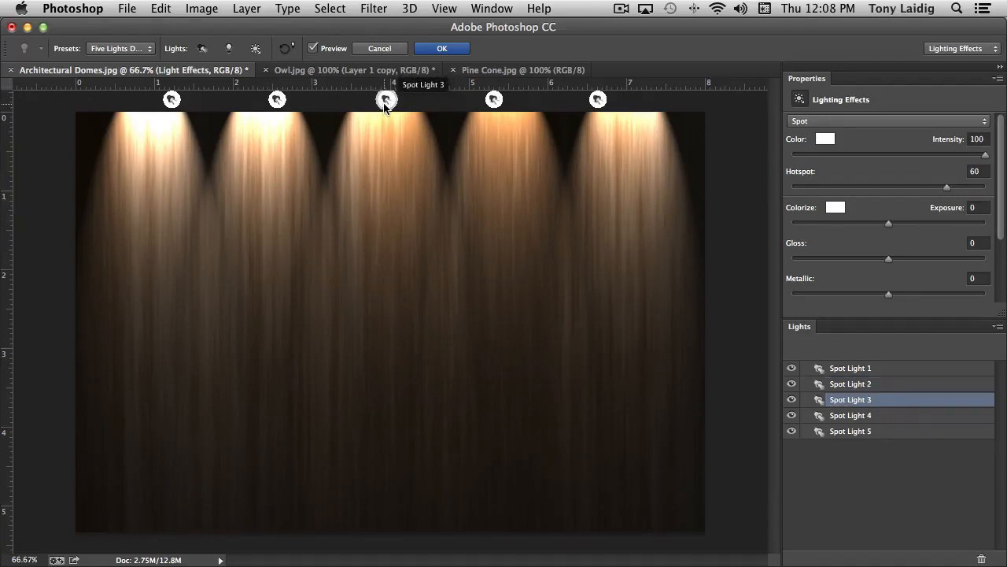
left_click(833, 209)
left_click(340, 349)
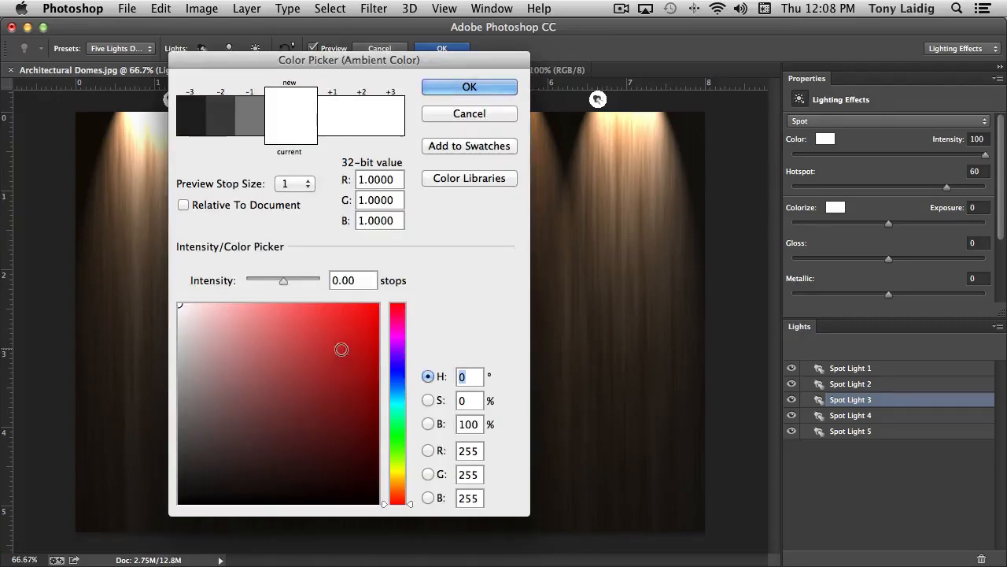
left_click(469, 86)
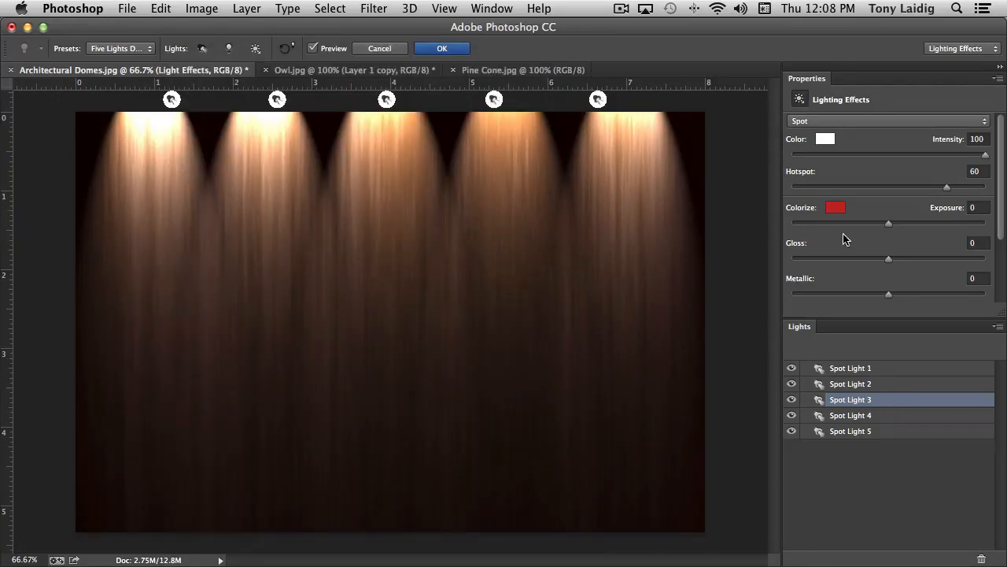
Change the light color of the middle spotlight to red
left_click(826, 141)
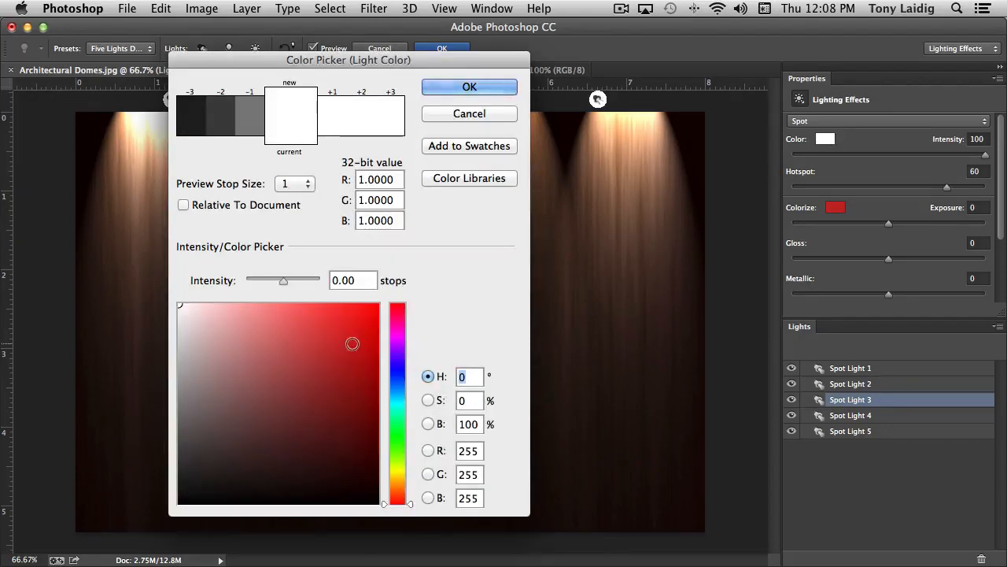
left_click(352, 343)
left_click(469, 87)
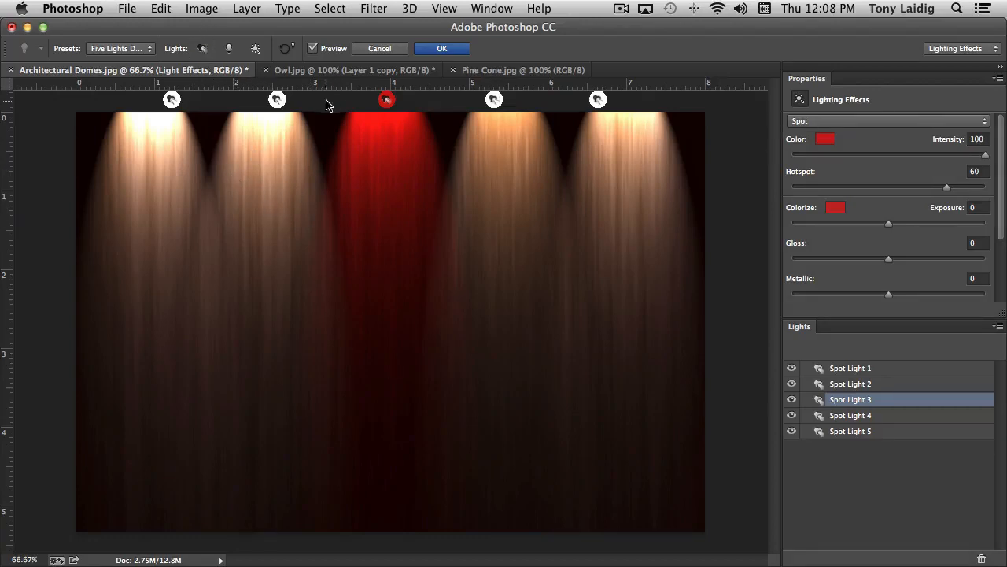
Add another spotlight to the lighting setup and reset the Lighting Effects workspace
left_click(284, 49)
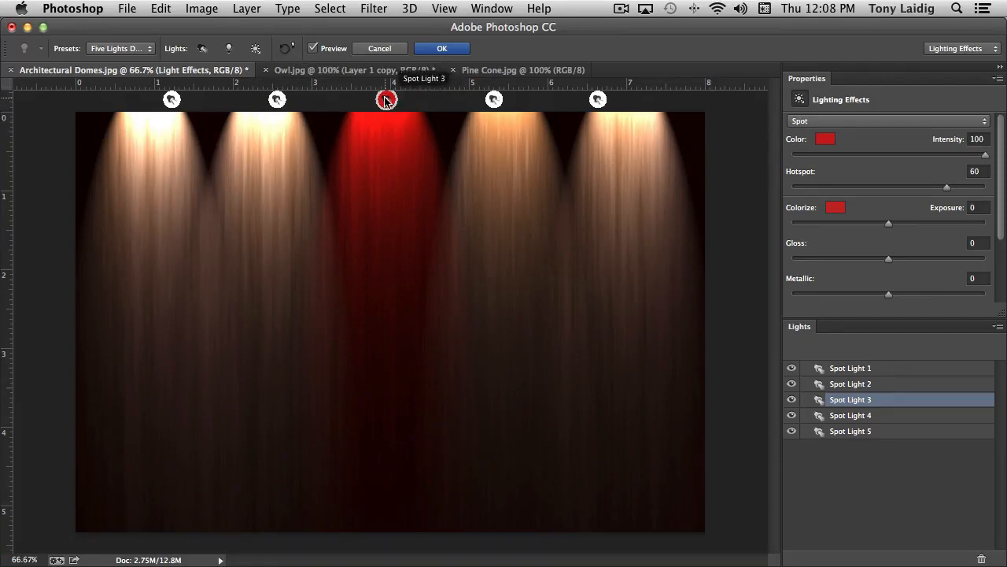
left_click(381, 166)
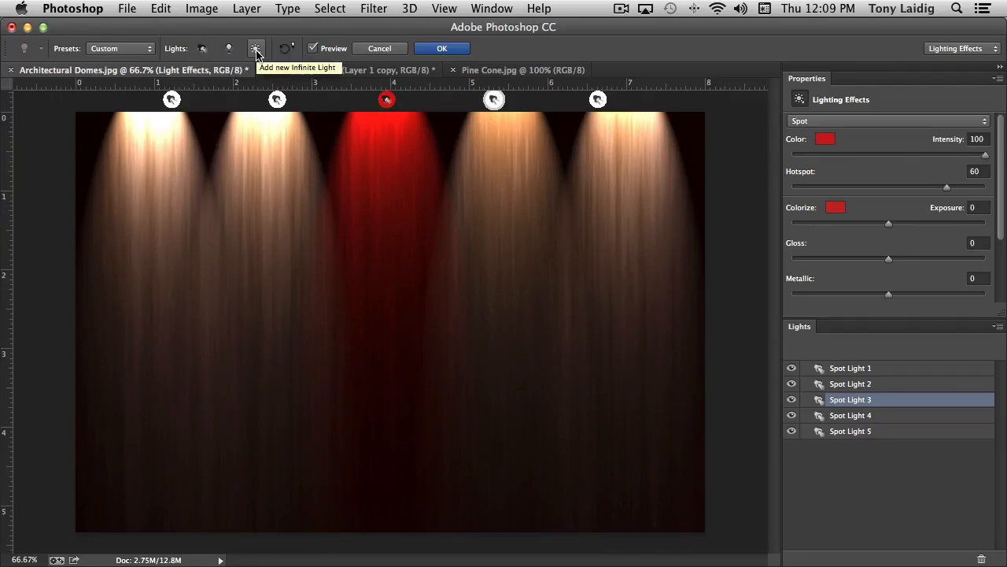
left_click(204, 48)
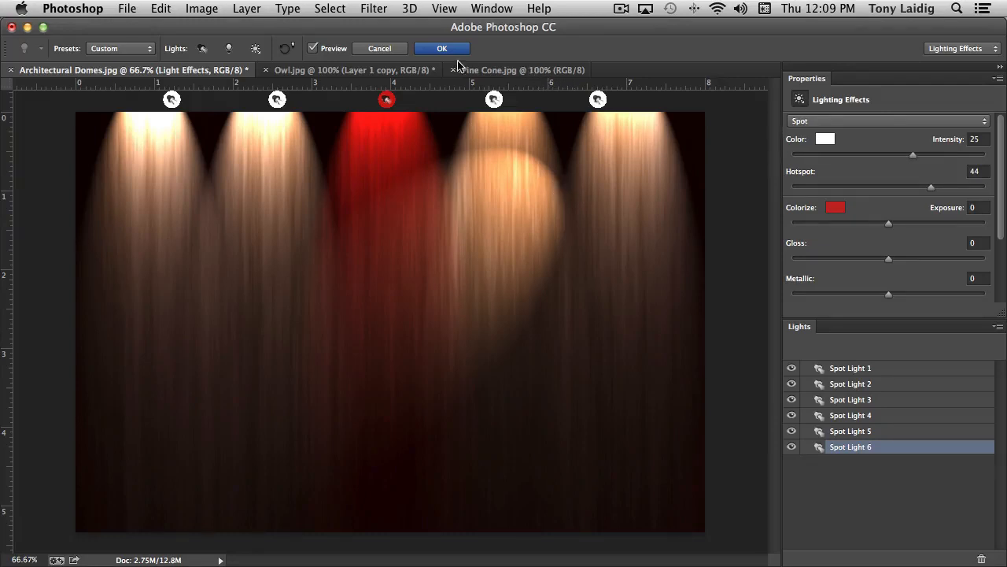
left_click(970, 48)
left_click(874, 54)
left_click(951, 51)
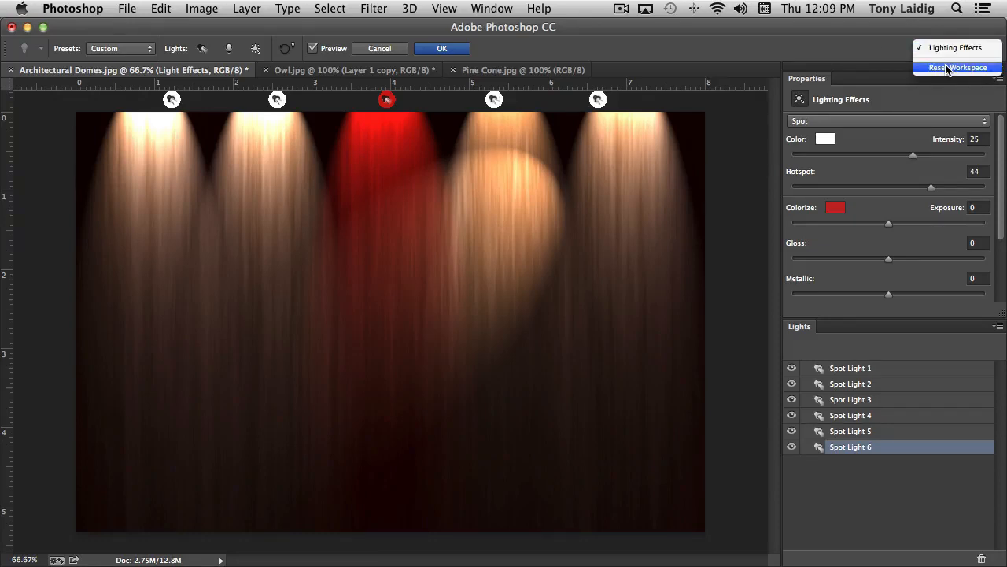
left_click(948, 67)
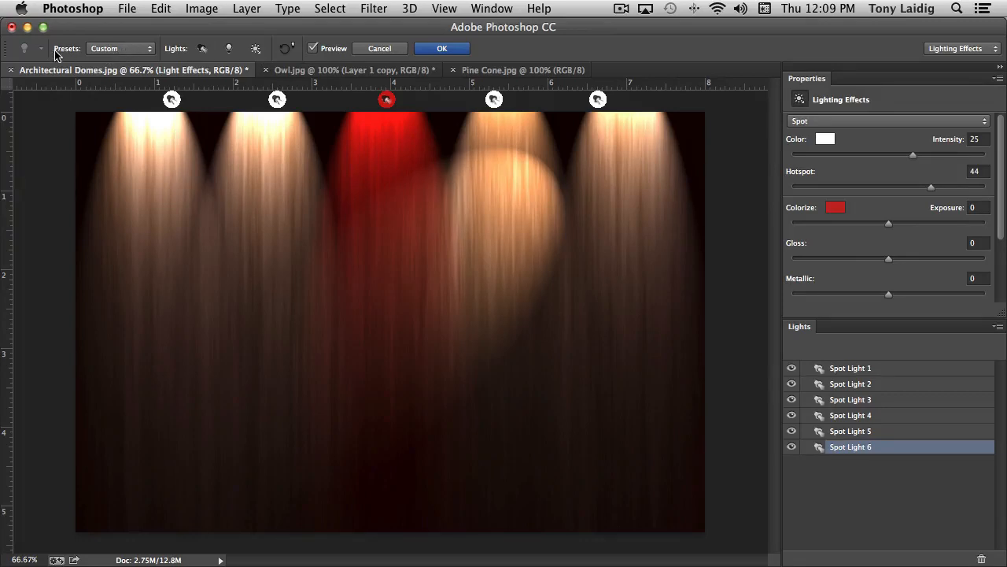
Try the Five Lights Up lighting preset, and load the Crossing Down preset
left_click(127, 49)
mouse_move(135, 11)
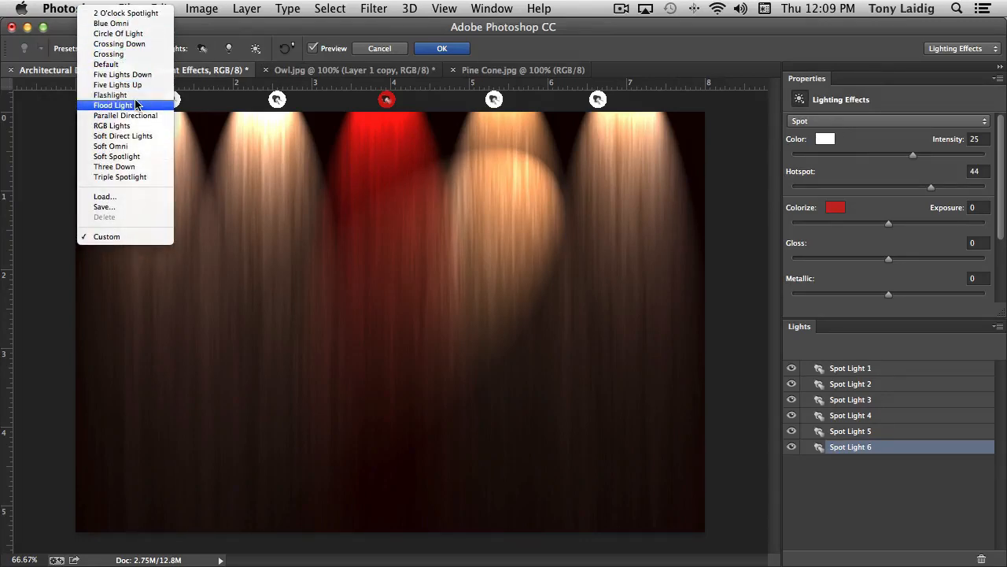
left_click(137, 85)
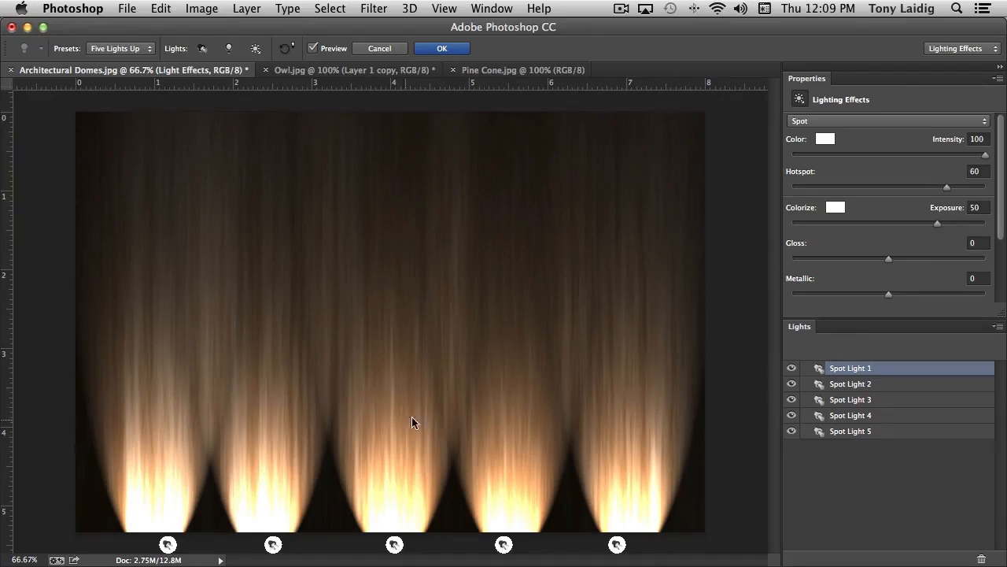
left_click(142, 49)
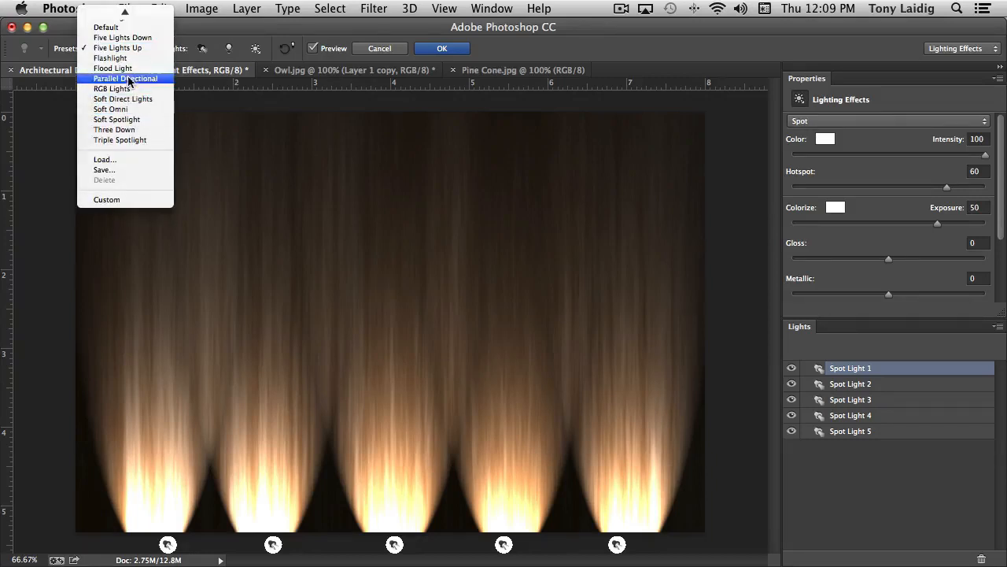
scroll(130, 69, "up", 4)
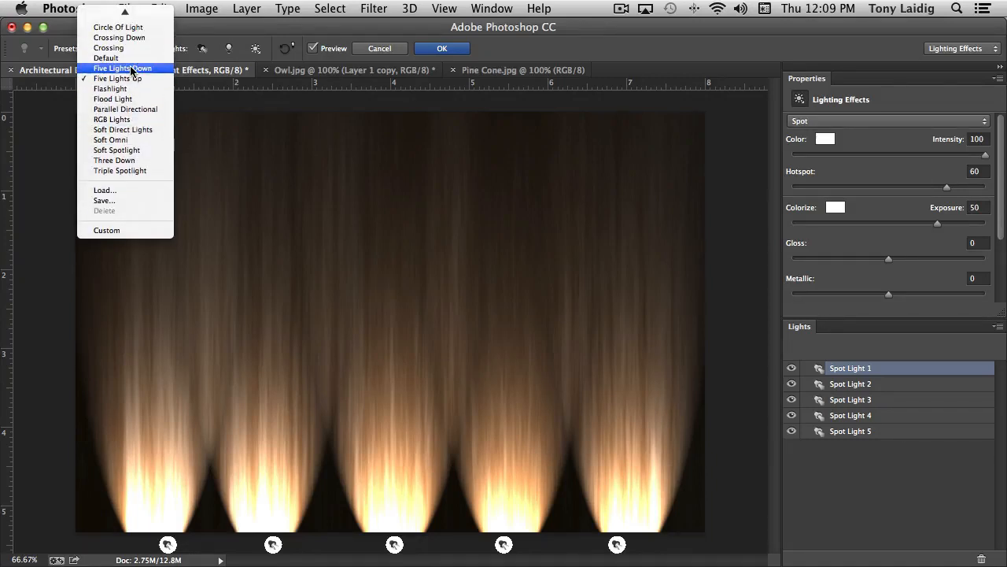
left_click(132, 44)
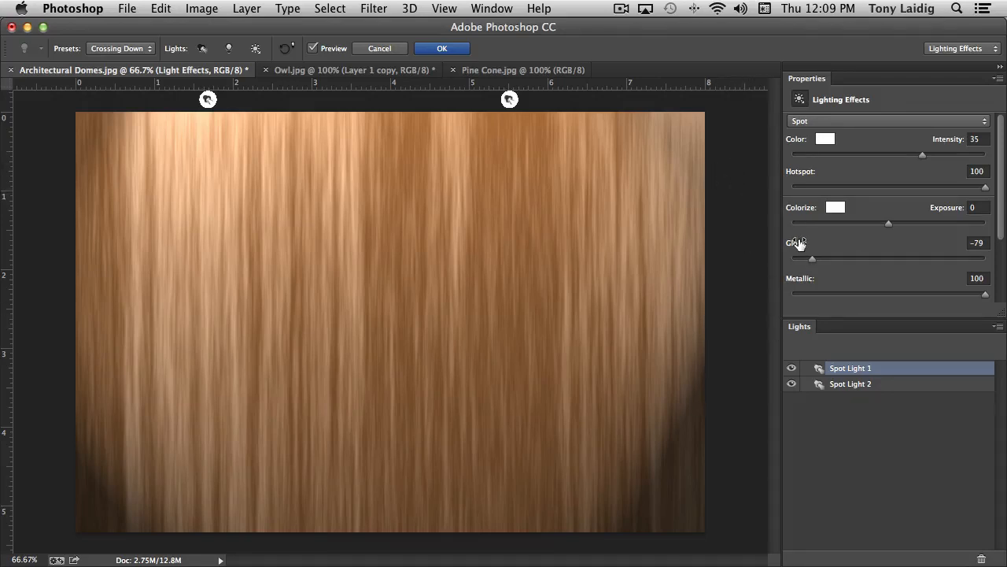
Delete Spot Light 1 from the lighting setup and cancel the Lighting Effects filter
left_click(383, 7)
left_click(674, 39)
left_click(981, 559)
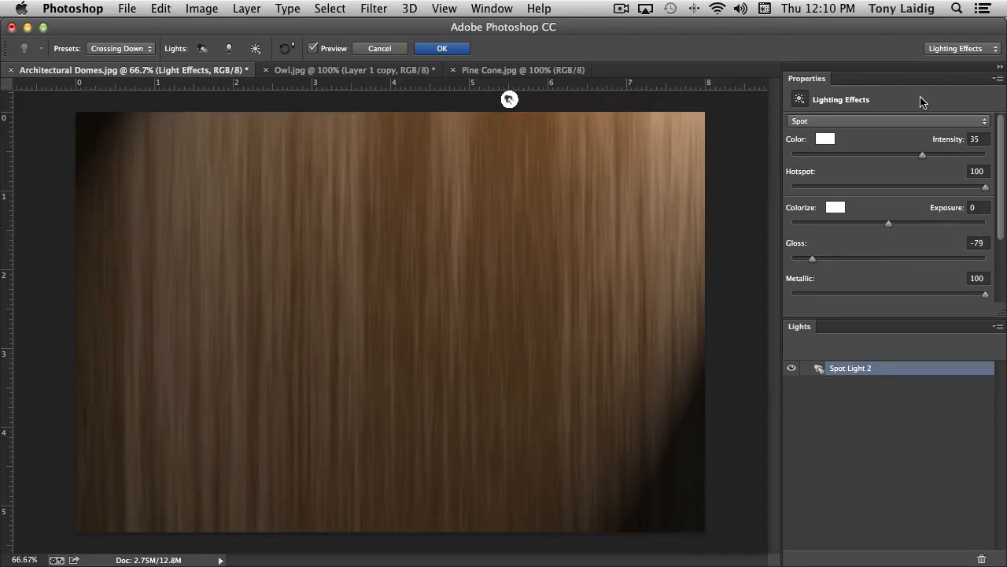
left_click(379, 49)
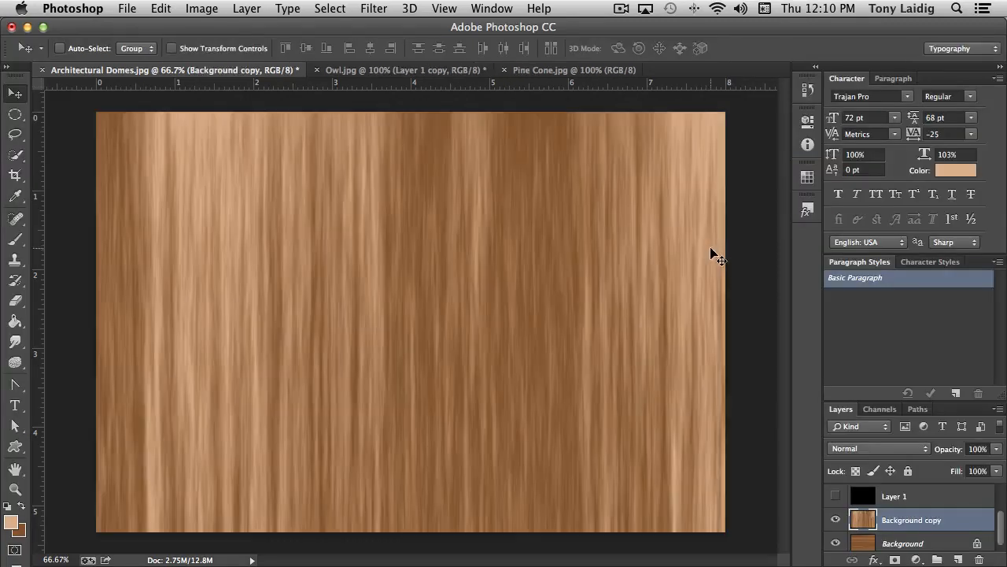
Leave the wood grain document and switch to the Owl.jpg document
left_click(377, 9)
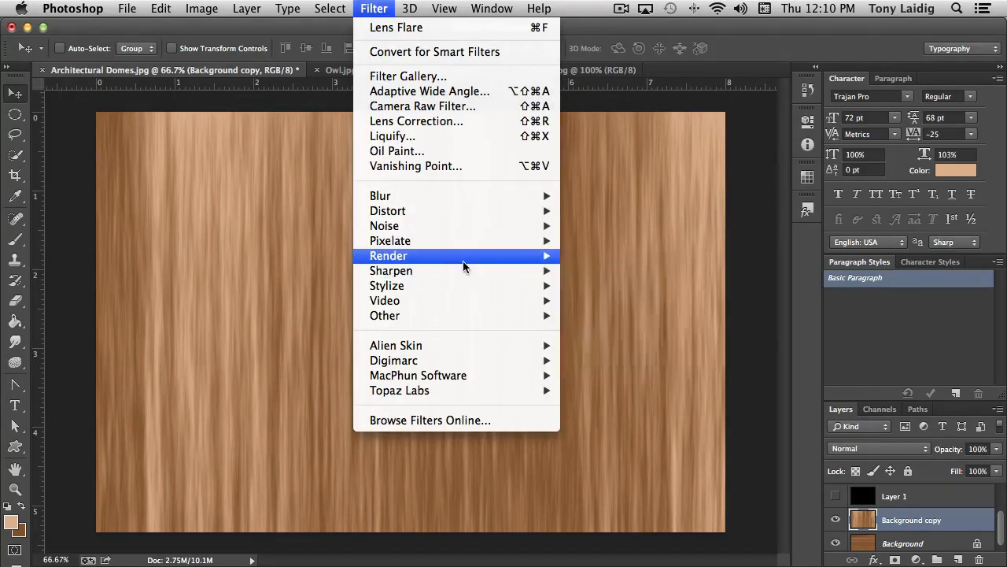
mouse_move(458, 273)
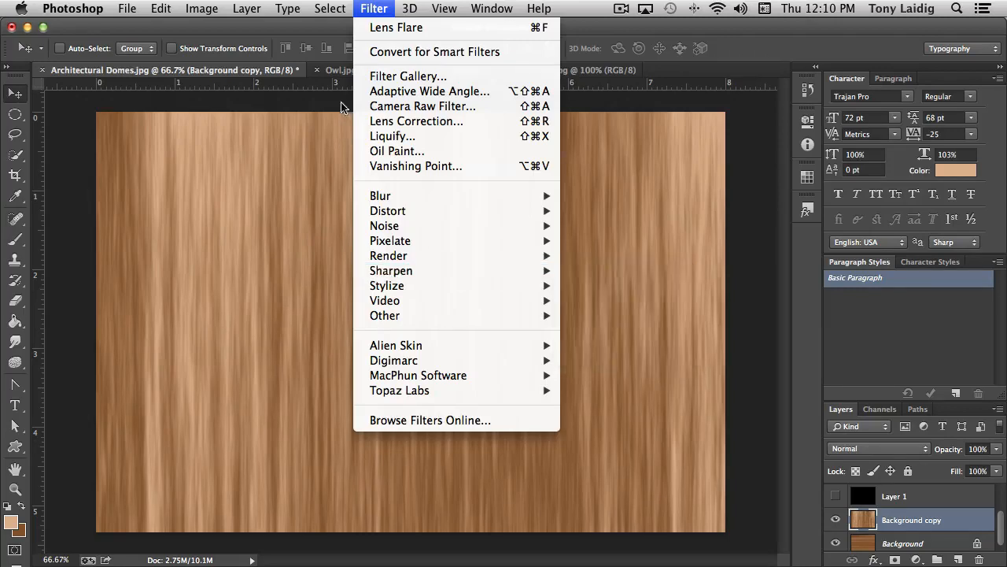
left_click(335, 68)
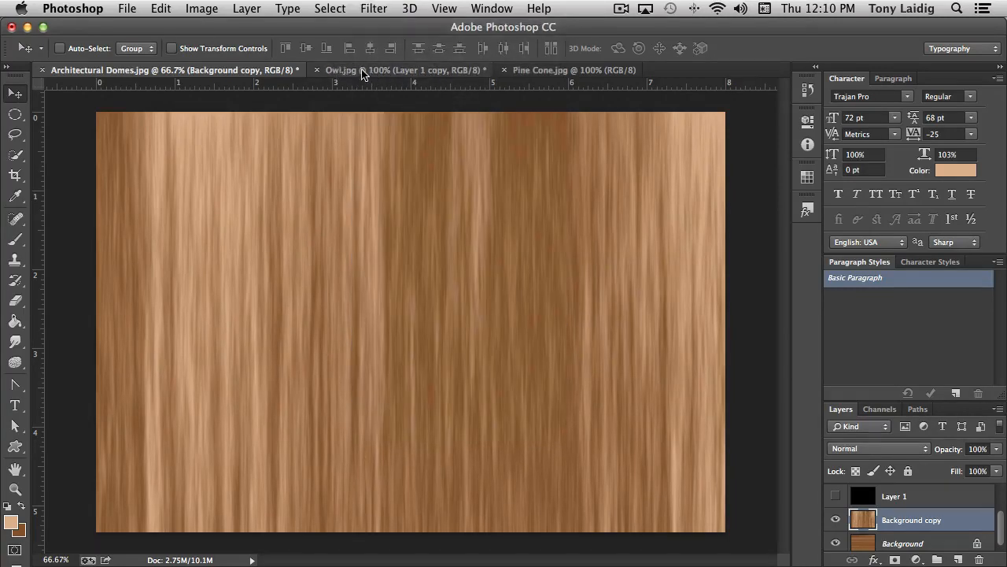
left_click(361, 72)
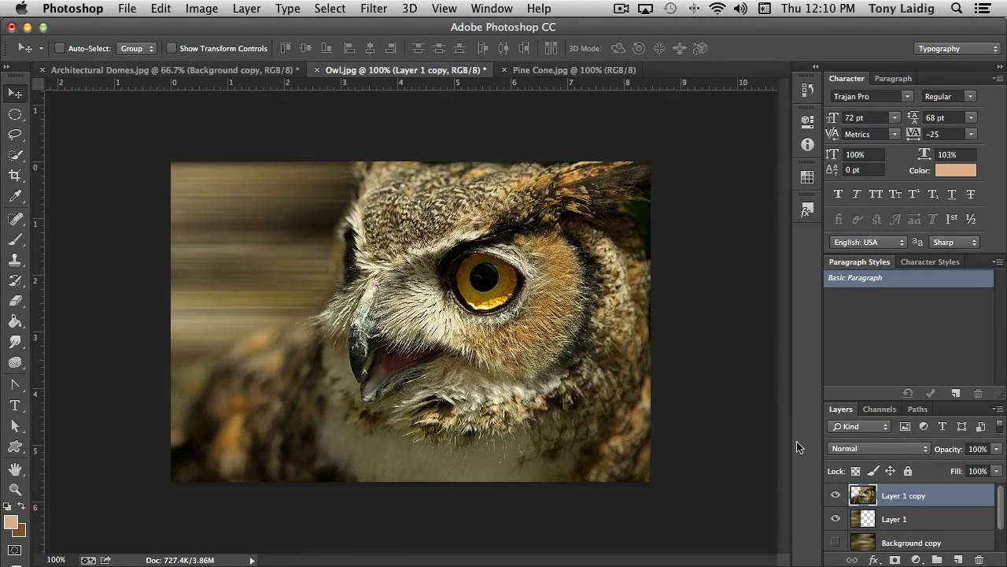
Apply a Gaussian Blur with a radius of 1.3 pixels to the Layer 1 copy layer
left_click(373, 9)
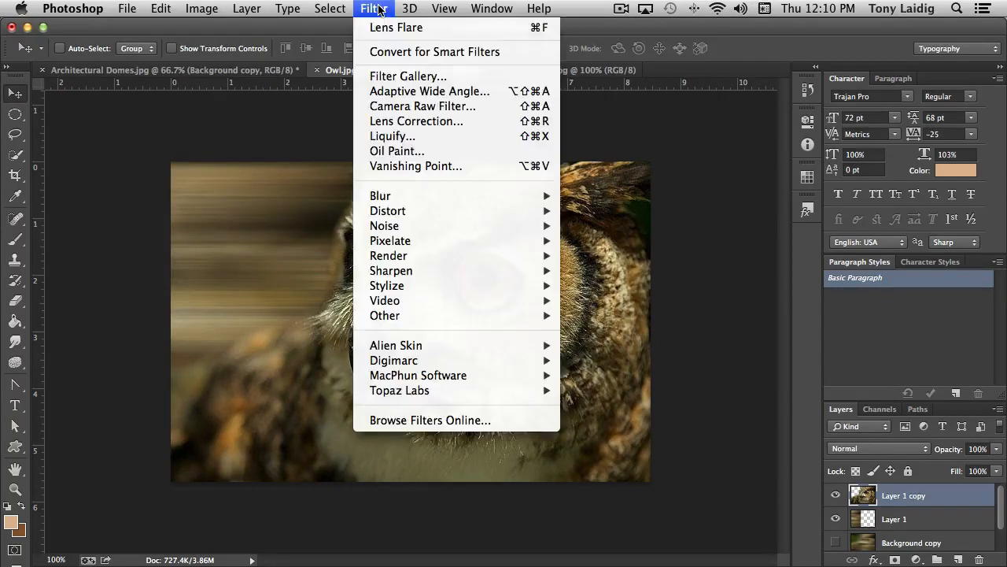
mouse_move(401, 197)
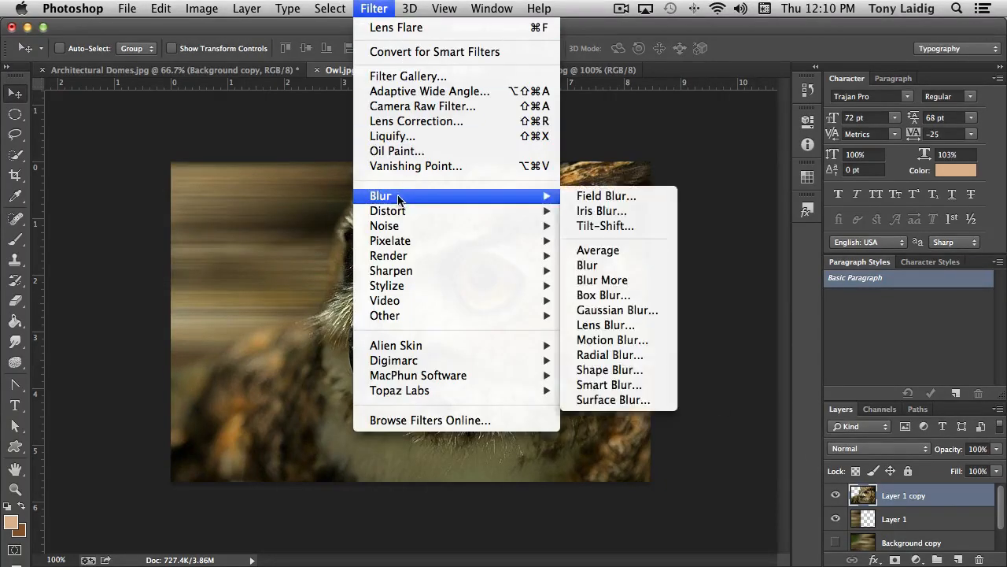
left_click(626, 310)
left_click_drag(715, 333, 691, 337)
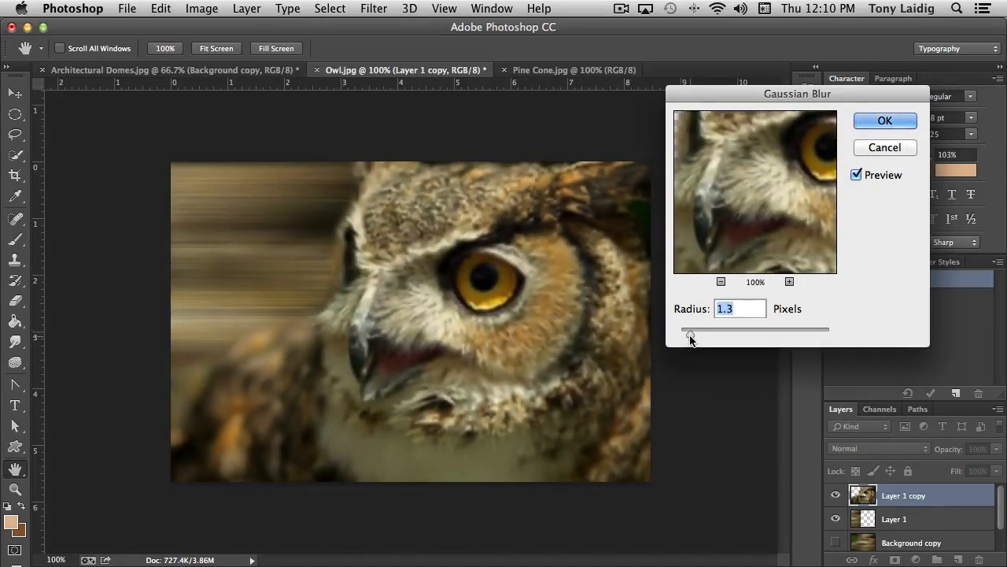
left_click(884, 120)
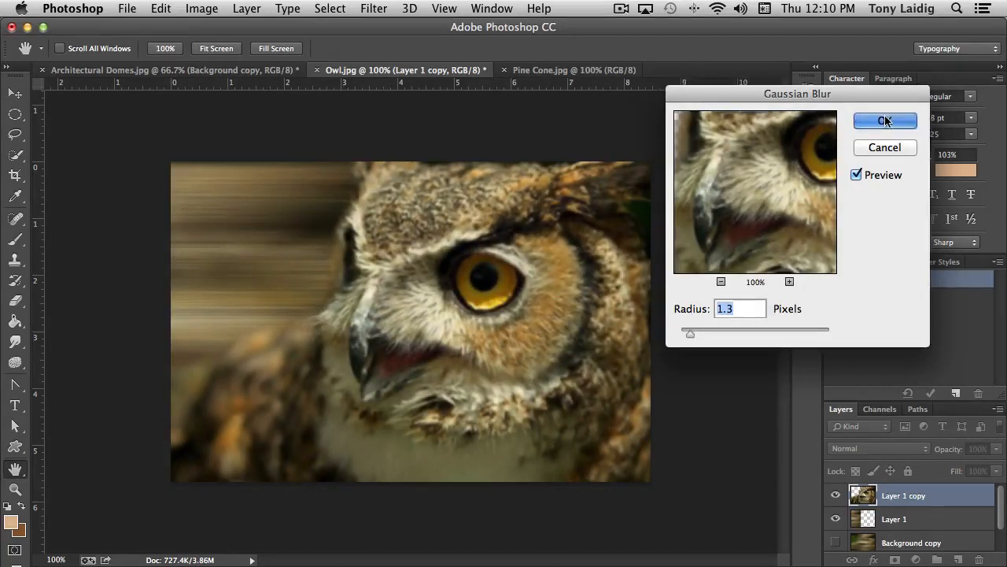
Try the basic Sharpen filter on the blurred owl layer and undo it
left_click(375, 10)
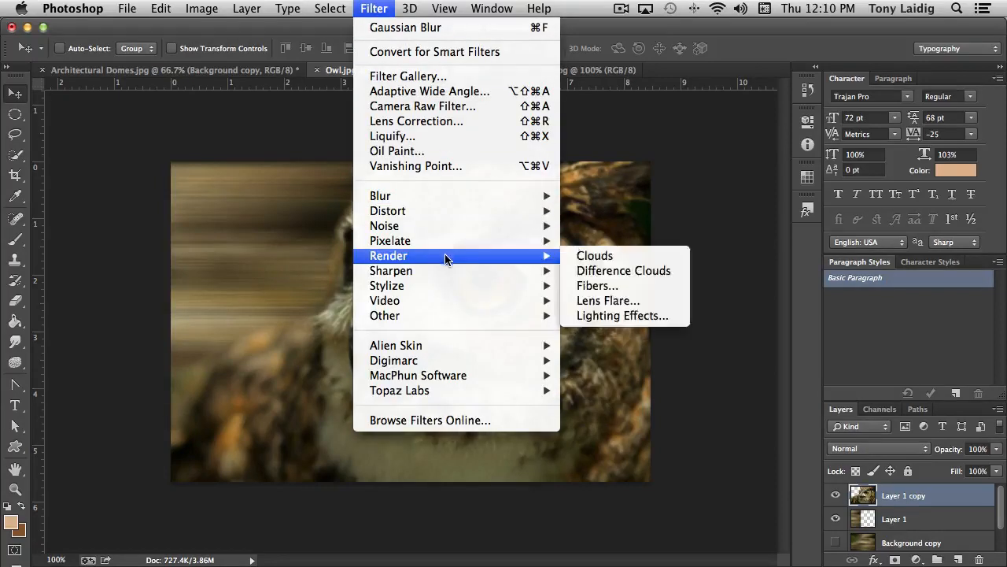
mouse_move(434, 270)
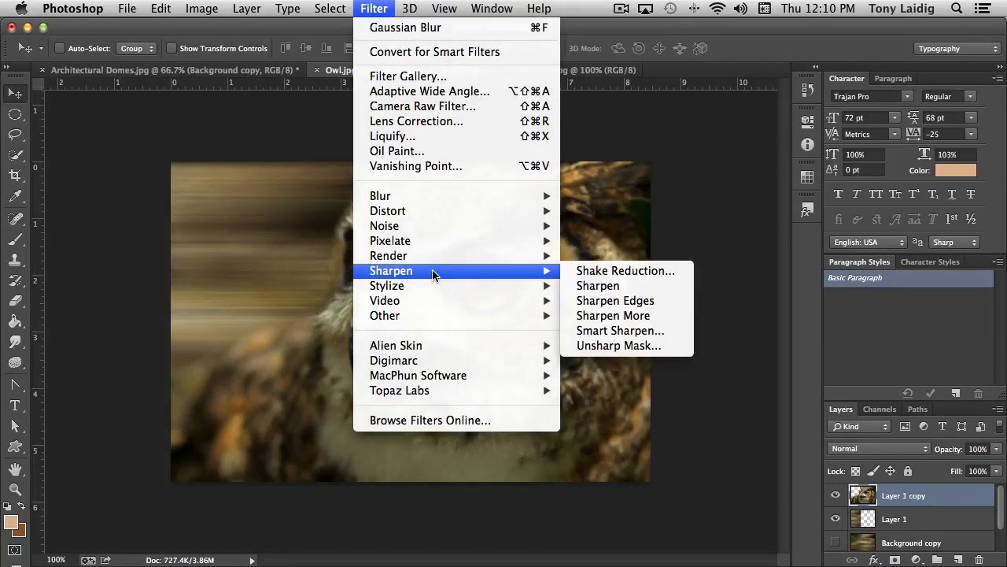
left_click(622, 288)
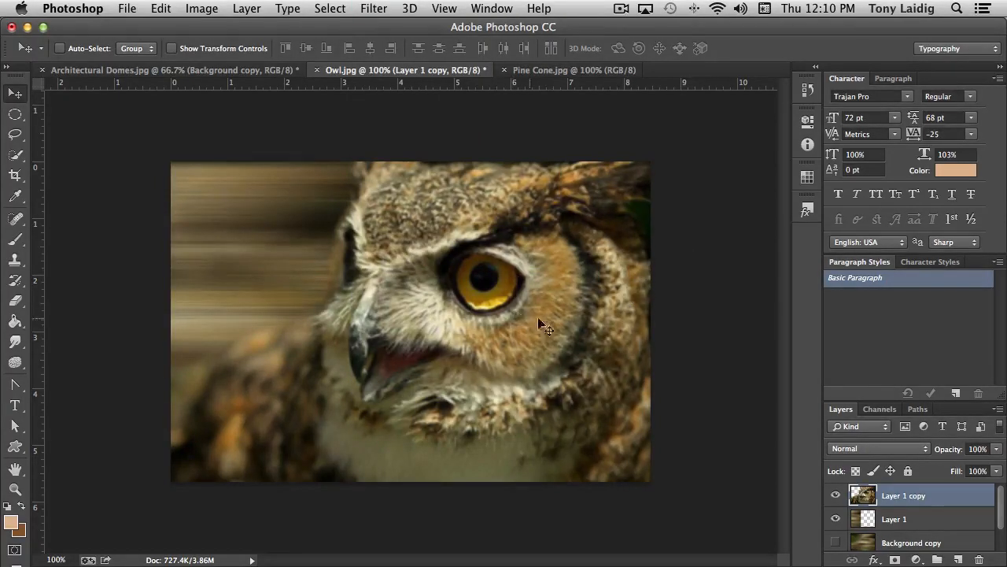
key("super+z")
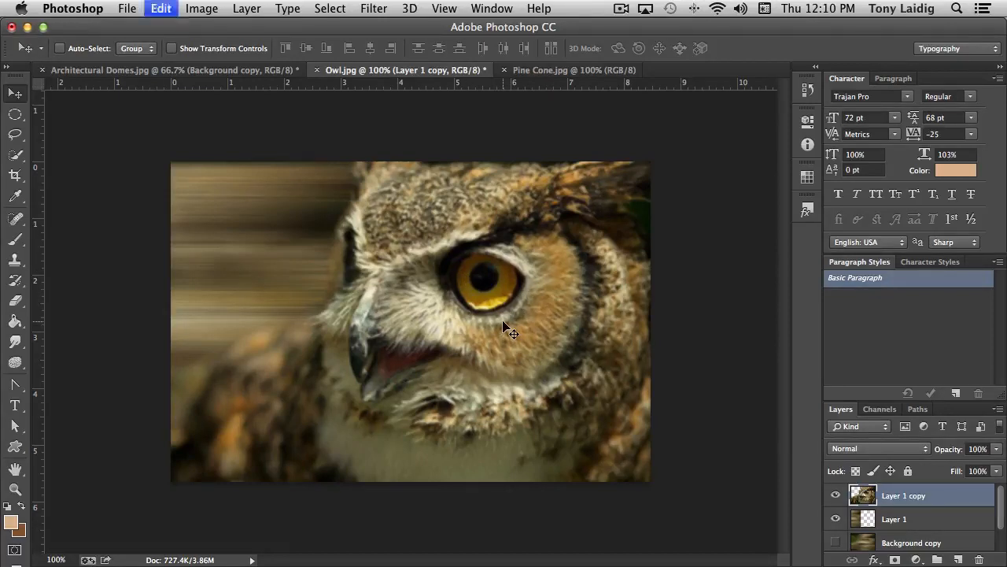
Start Smart Sharpen on the blurred owl layer, set the amount to 298% and compare the image with and without the preview
left_click(372, 10)
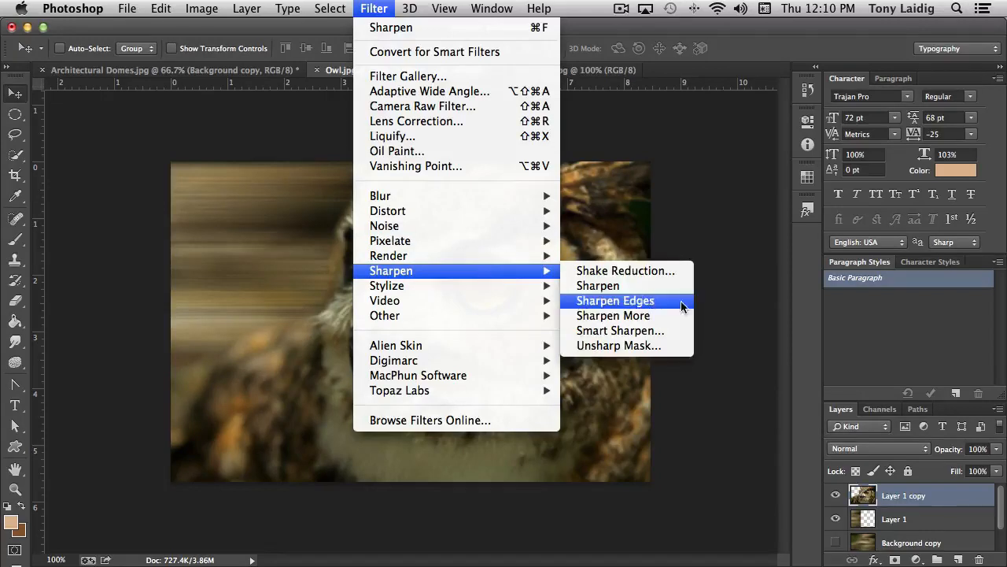
left_click(644, 330)
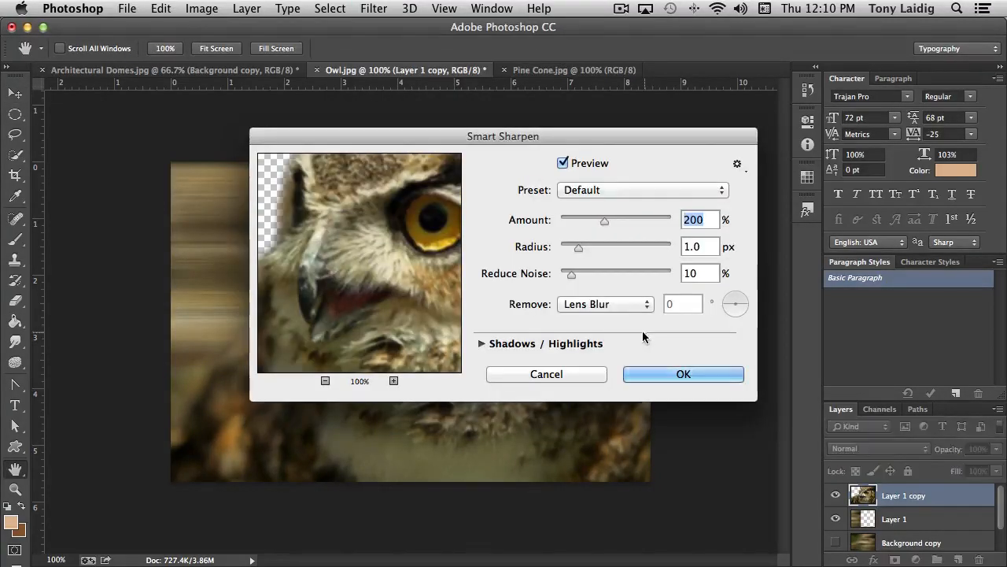
left_click_drag(496, 136, 746, 81)
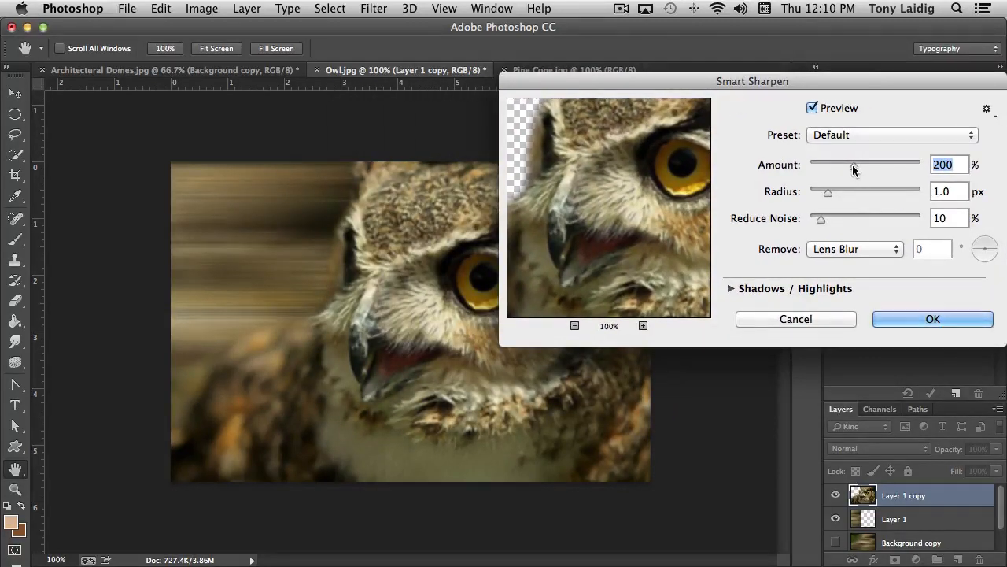
left_click_drag(852, 165, 875, 164)
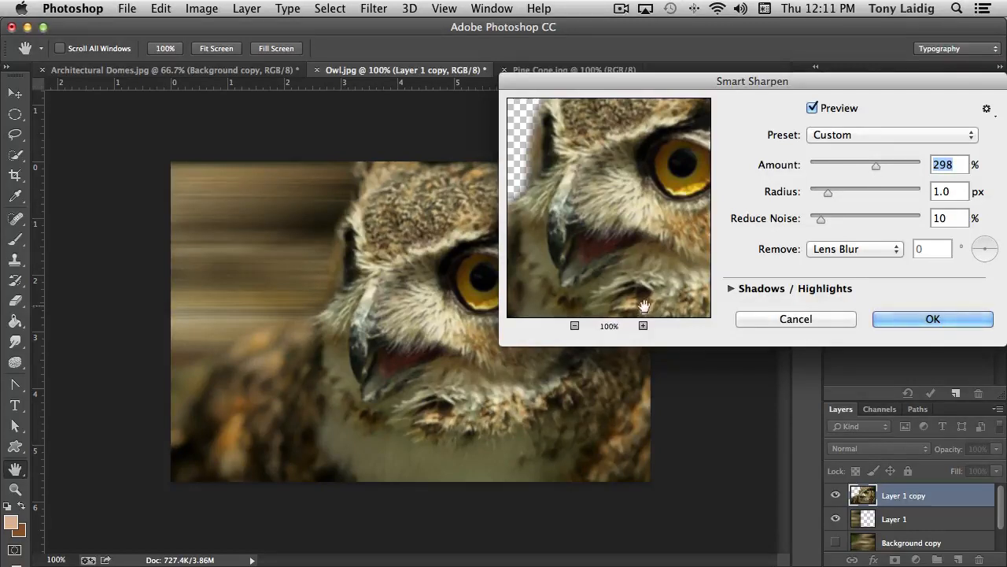
left_click_drag(762, 81, 713, 28)
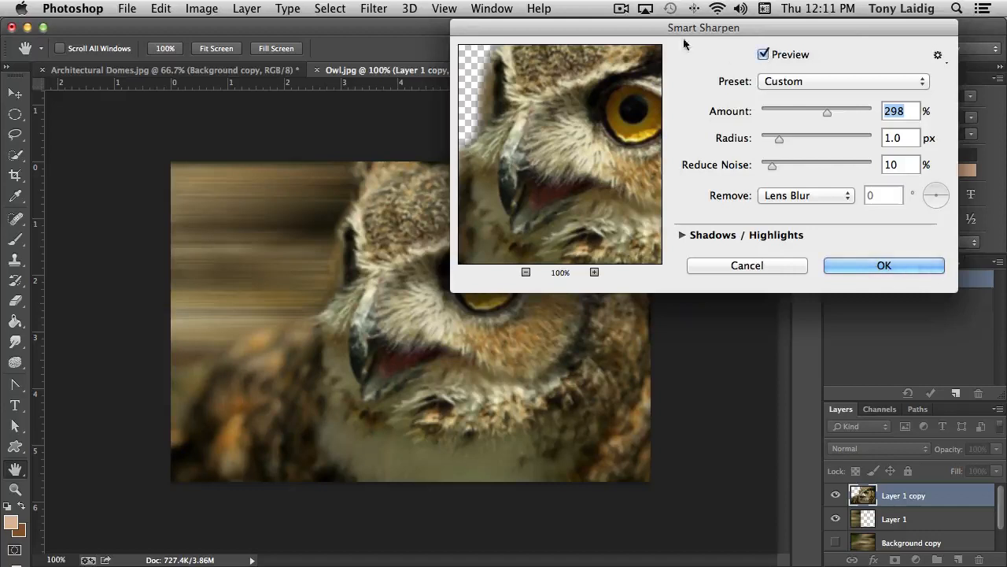
left_click_drag(645, 31, 731, 30)
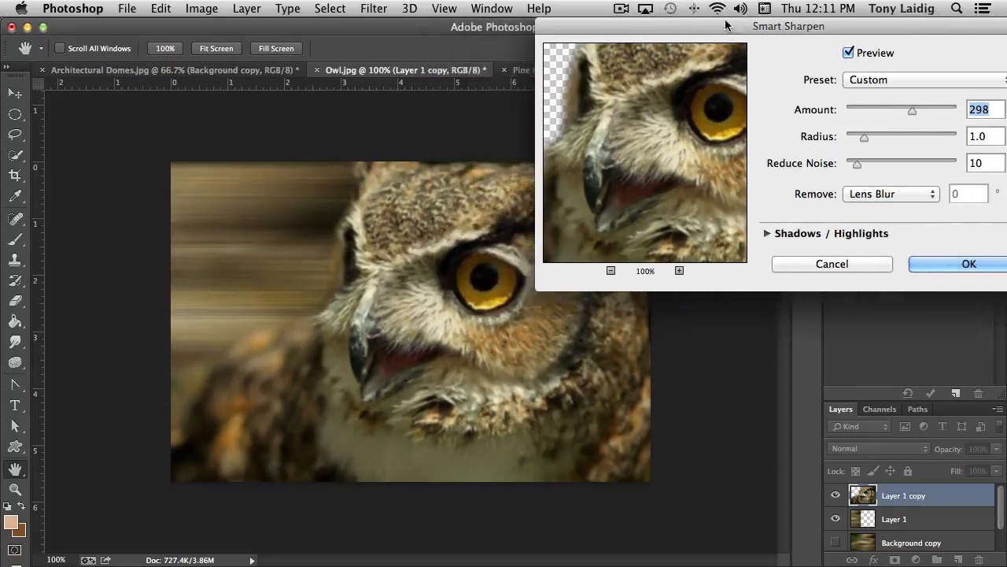
left_click(850, 54)
left_click(849, 54)
Set the Smart Sharpen radius to 1.9 px and noise reduction to 26%, compare the preview and apply the filter
mouse_move(863, 139)
left_mouse_down()
mouse_move(881, 140)
mouse_move(872, 142)
left_mouse_up()
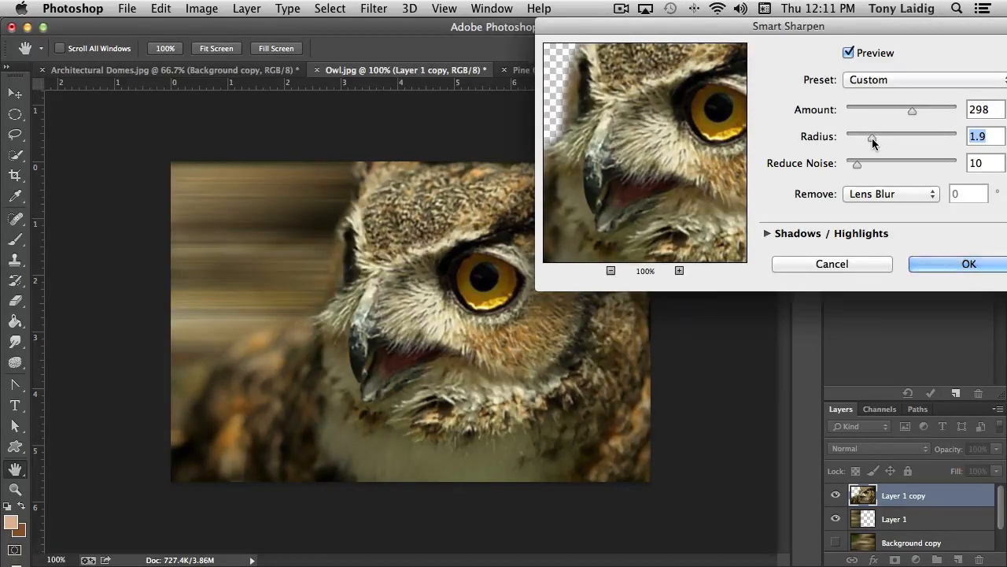
left_click_drag(857, 165, 874, 166)
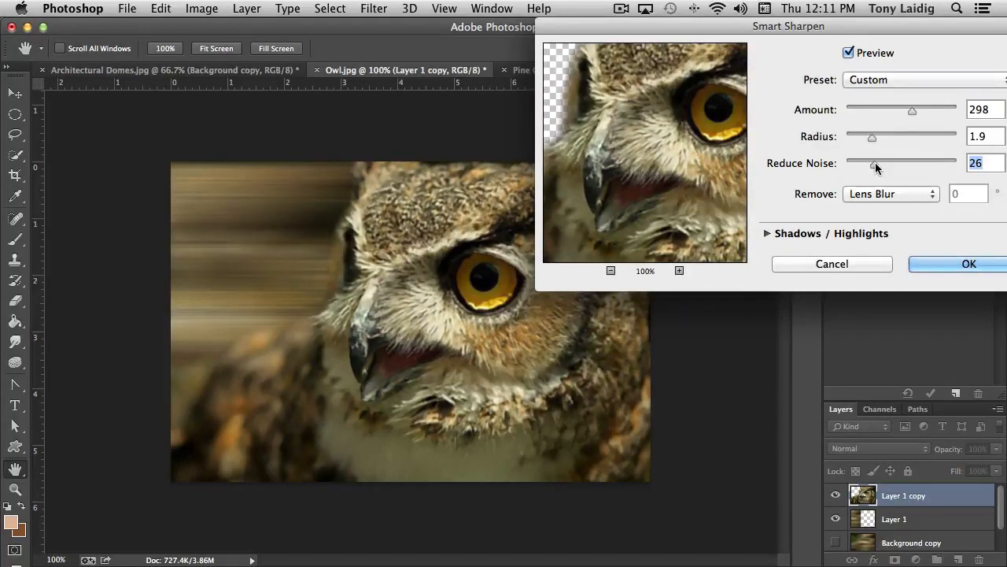
left_click(849, 52)
left_click(849, 53)
left_click(849, 53)
left_click(849, 53)
left_click(849, 53)
left_click(849, 52)
left_click_drag(849, 31, 672, 31)
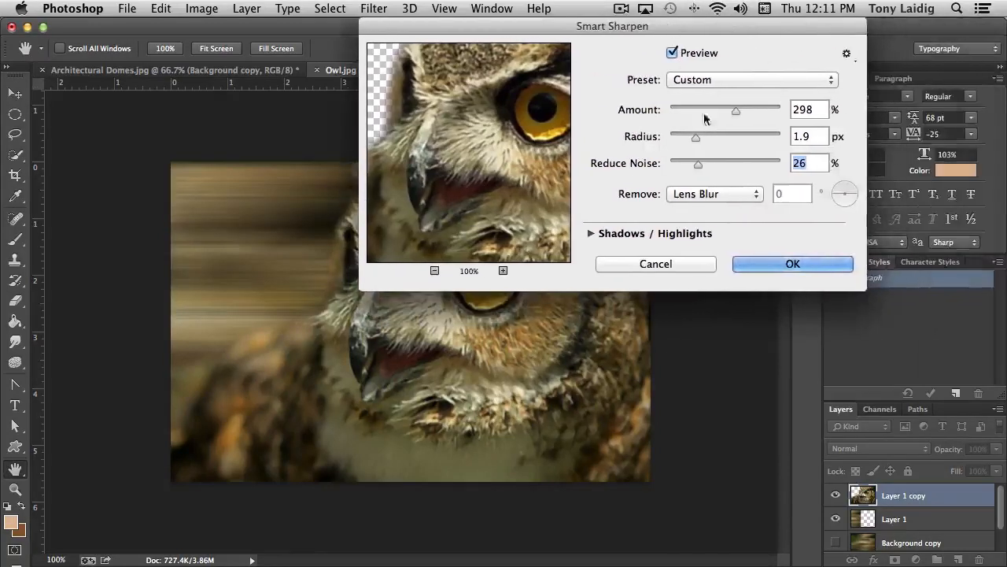
left_click(808, 263)
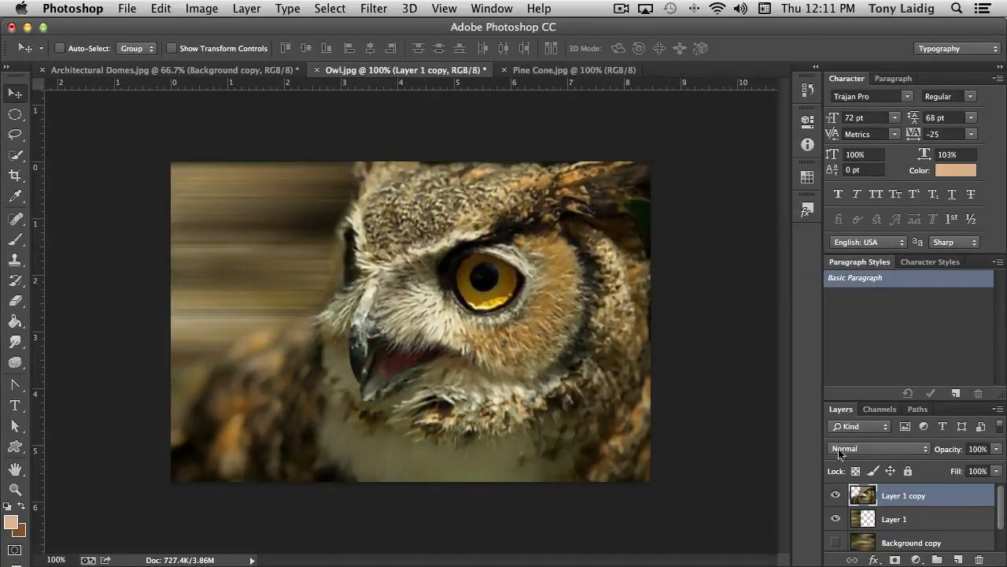
Compare the Smart Sharpen result with the unblurred Eraser state in the history and step back to the Gaussian Blur state
left_click(808, 89)
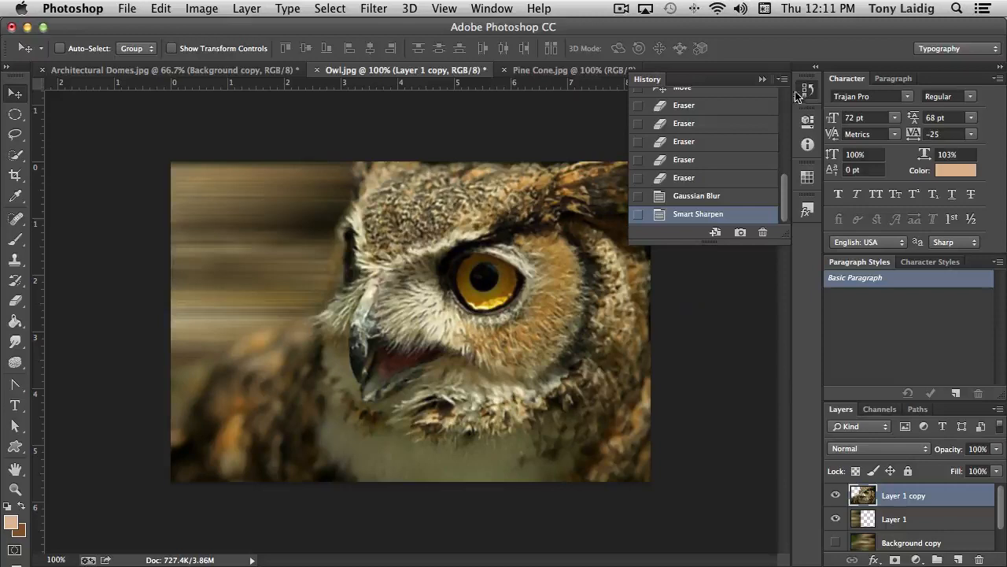
left_click(725, 182)
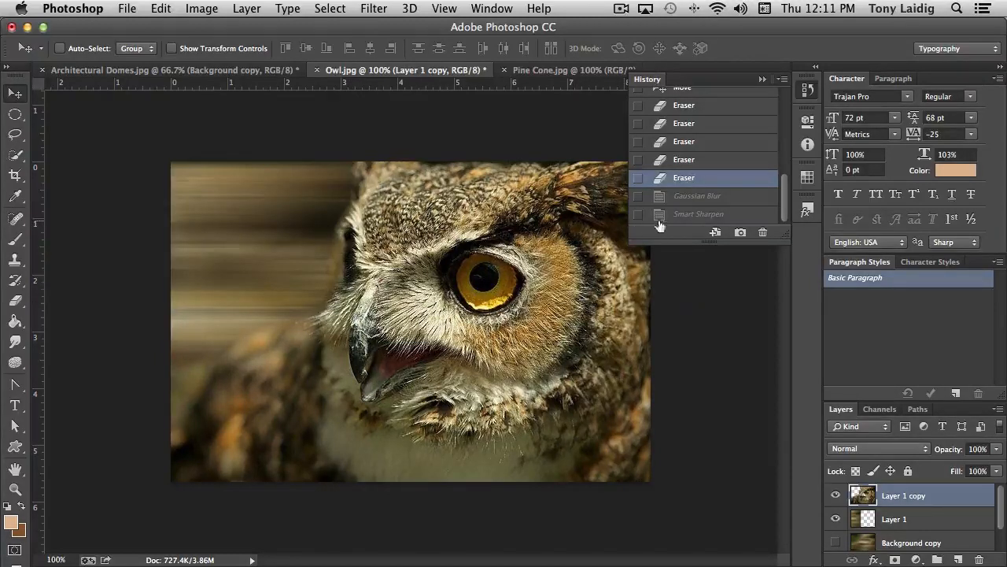
left_click(697, 214)
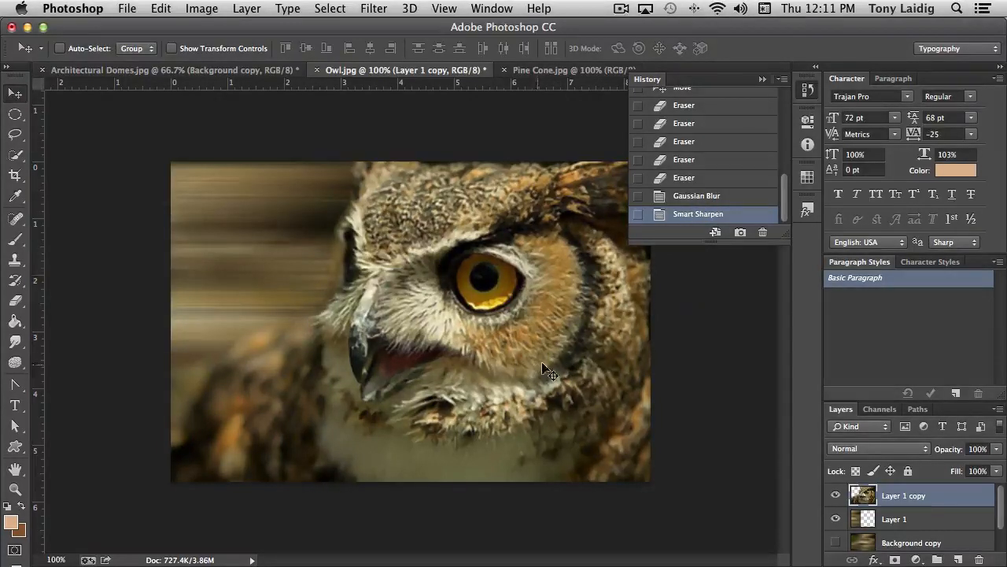
left_click(697, 178)
left_click(686, 216)
left_click(691, 197)
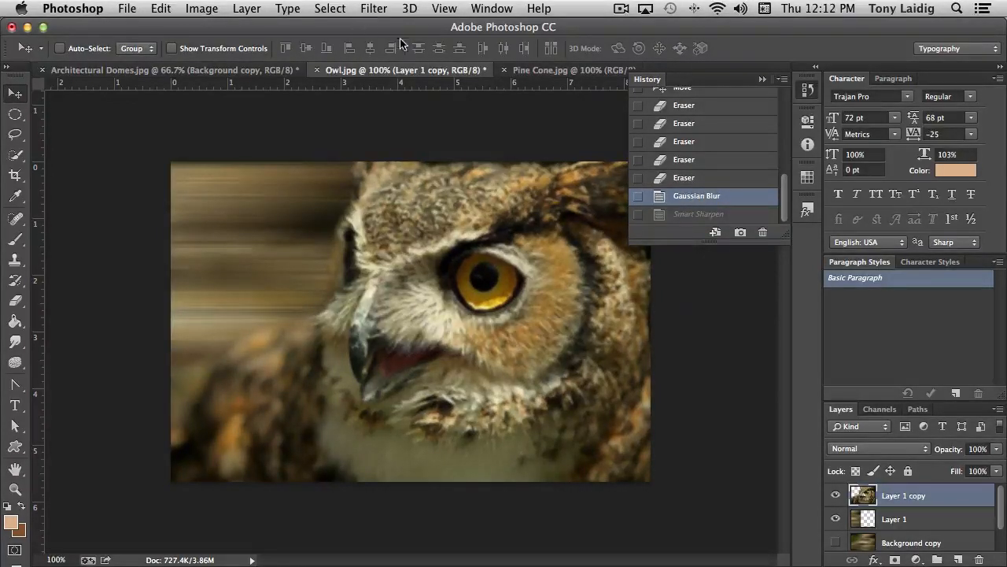
Apply Unsharp Mask to the blurred owl layer with an amount of 87%, a threshold of 4 levels and a radius above 2.6 pixels
left_click(371, 9)
mouse_move(418, 271)
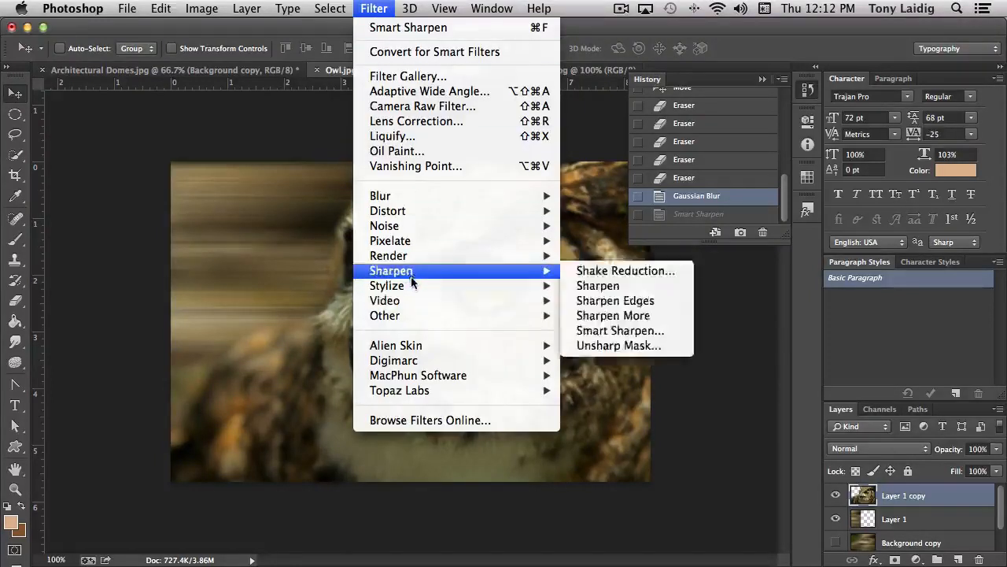
left_click(634, 349)
left_click_drag(465, 99, 692, 96)
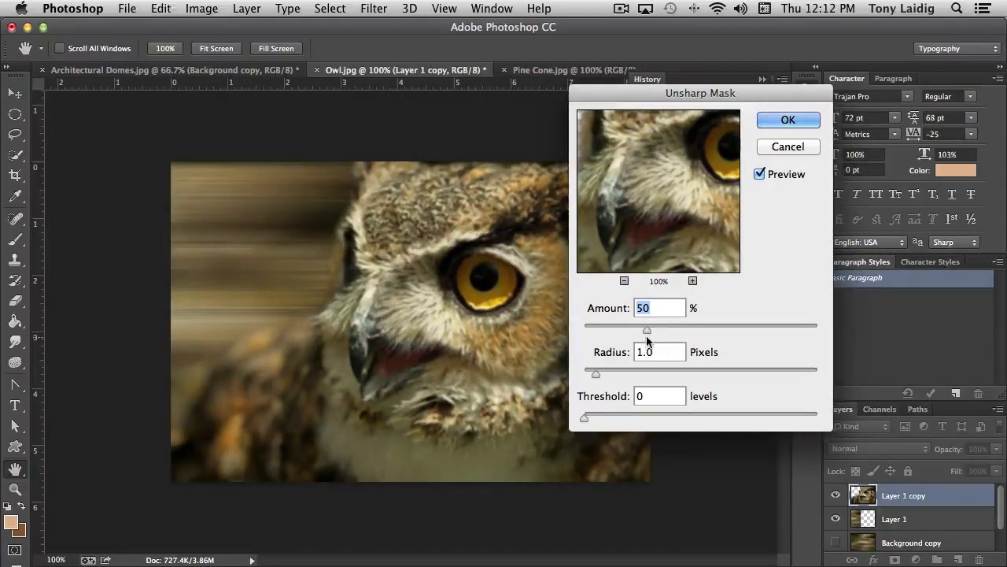
left_click_drag(650, 330, 694, 330)
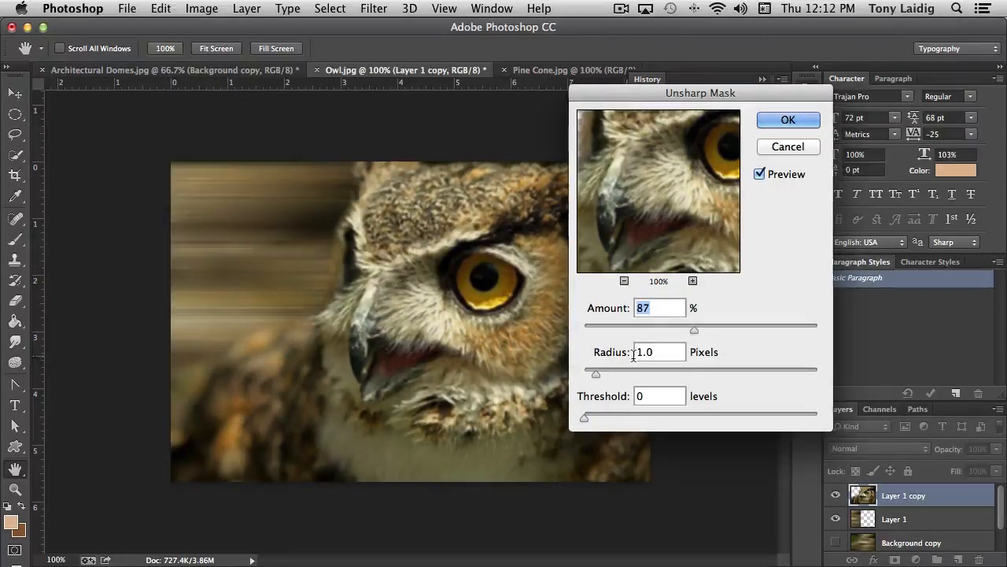
left_click_drag(595, 371, 616, 375)
mouse_move(585, 416)
left_mouse_down()
mouse_move(605, 419)
mouse_move(583, 419)
left_mouse_up()
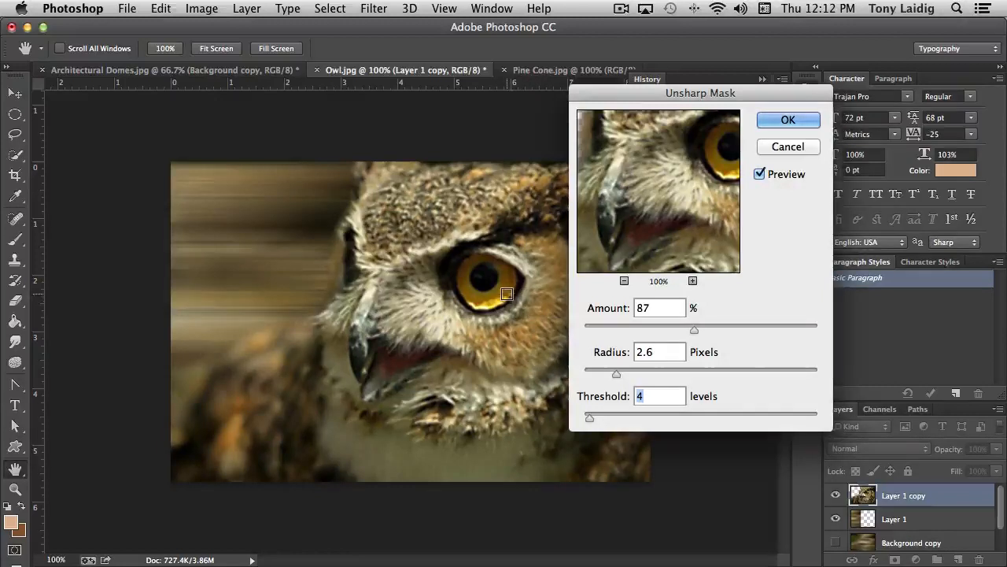
left_click_drag(617, 370, 631, 370)
left_click(788, 122)
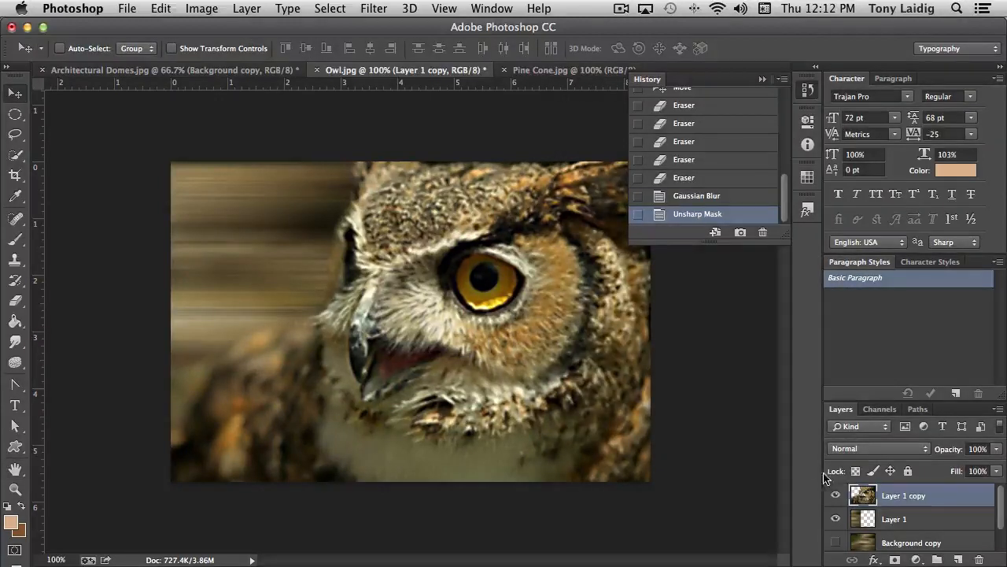
Compare the original, blurred and Unsharp Mask states in the history and revert to the last Eraser state before the blur
left_click(711, 193)
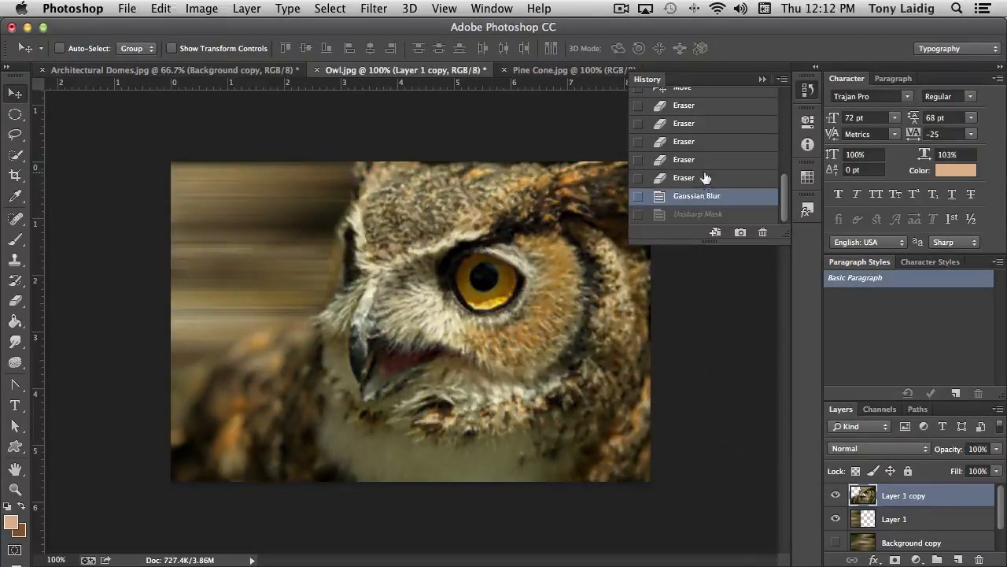
left_click(704, 177)
left_click(704, 214)
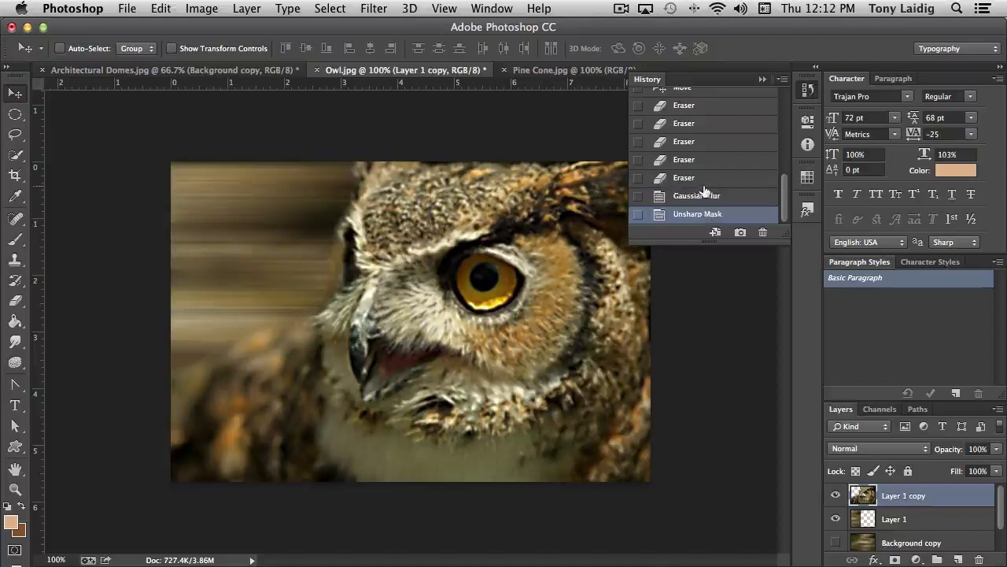
left_click(706, 192)
left_click(699, 218)
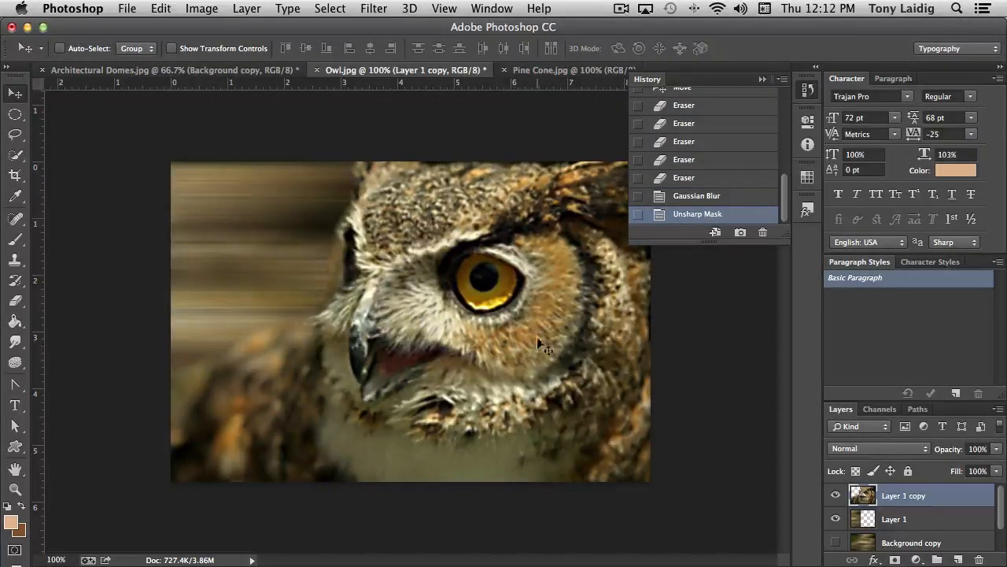
left_click(695, 196)
left_click(698, 180)
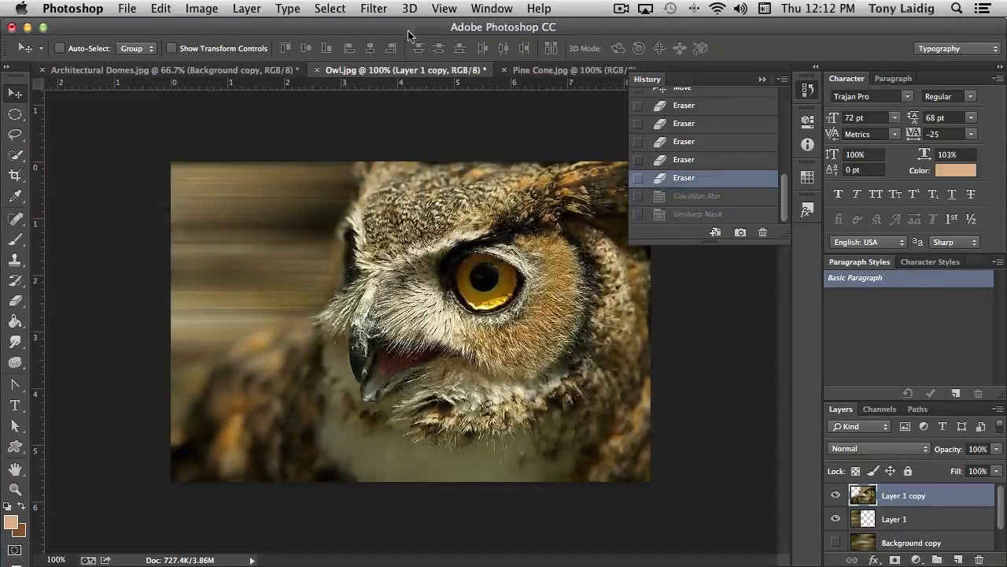
Try the Diffuse filter in Normal mode on the Layer 1 copy layer and undo it
left_click(372, 10)
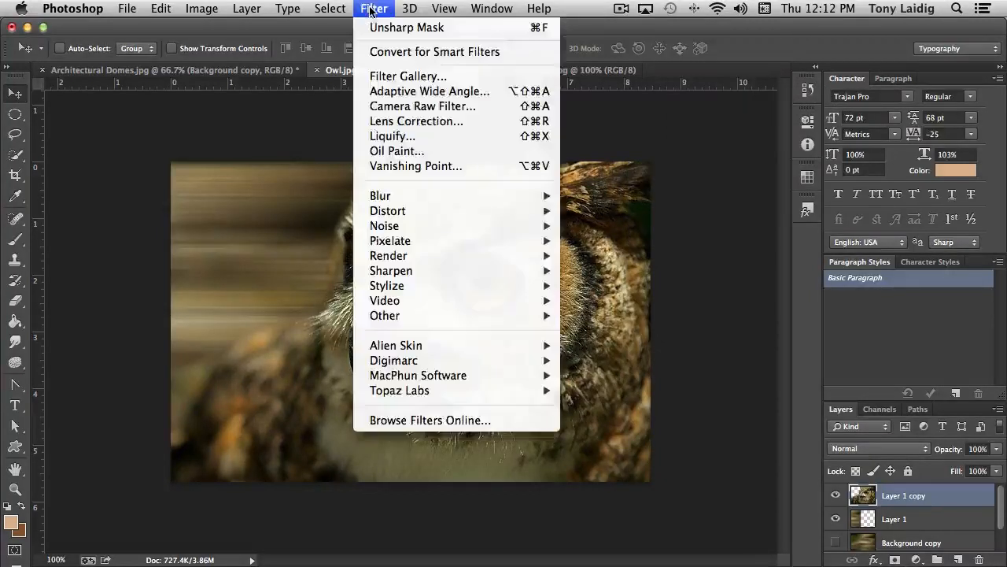
mouse_move(449, 288)
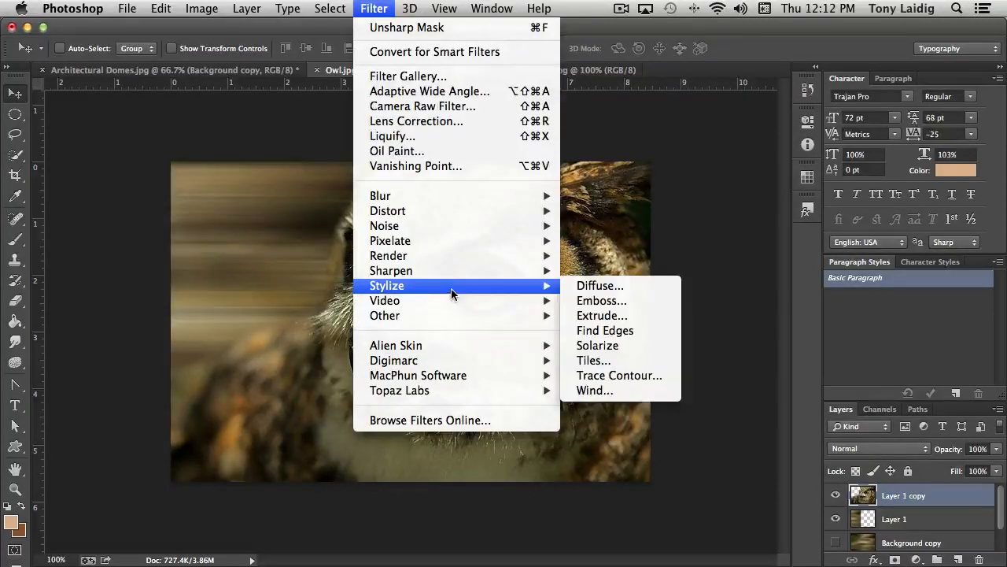
mouse_move(525, 302)
left_click(600, 287)
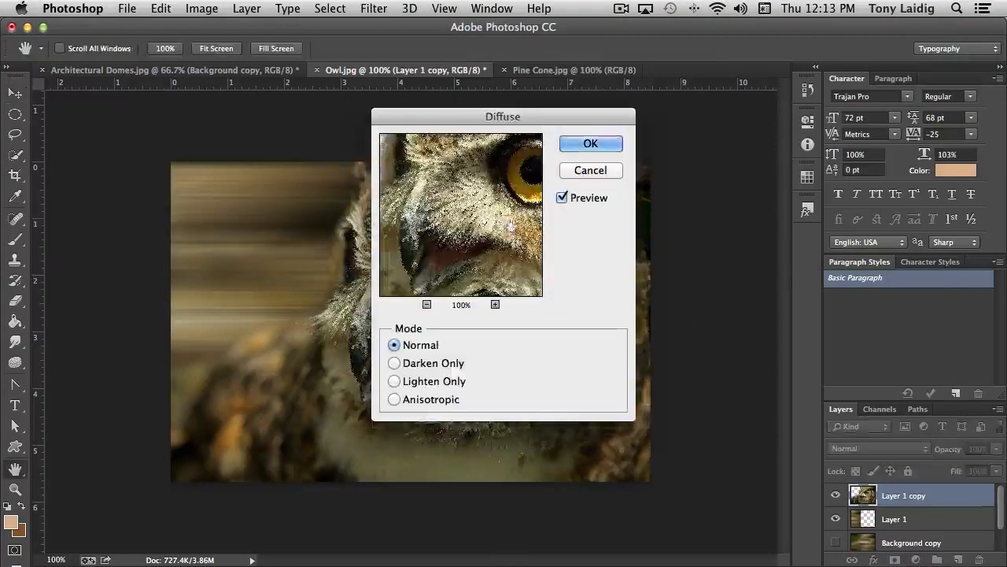
left_click_drag(543, 177, 487, 229)
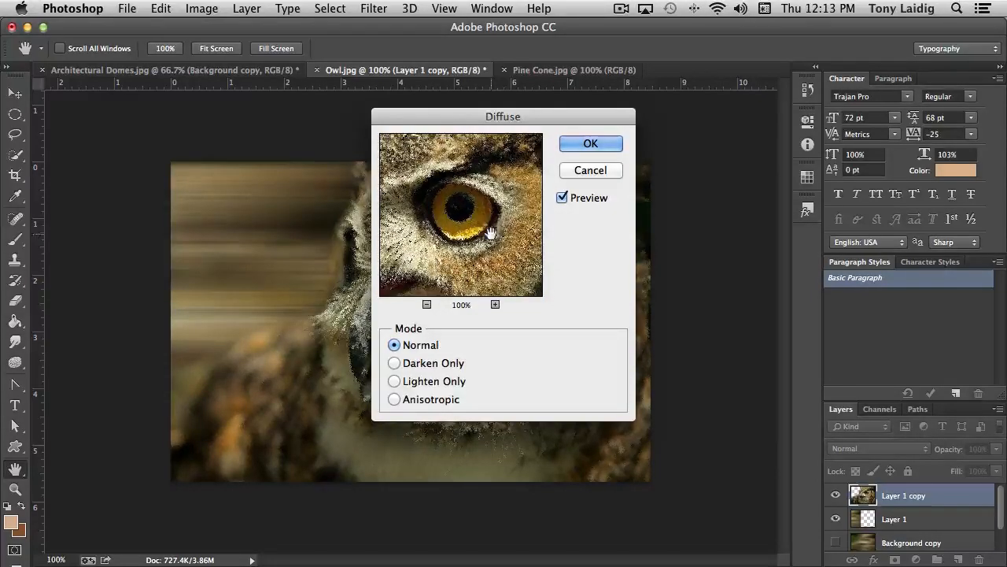
left_click(597, 145)
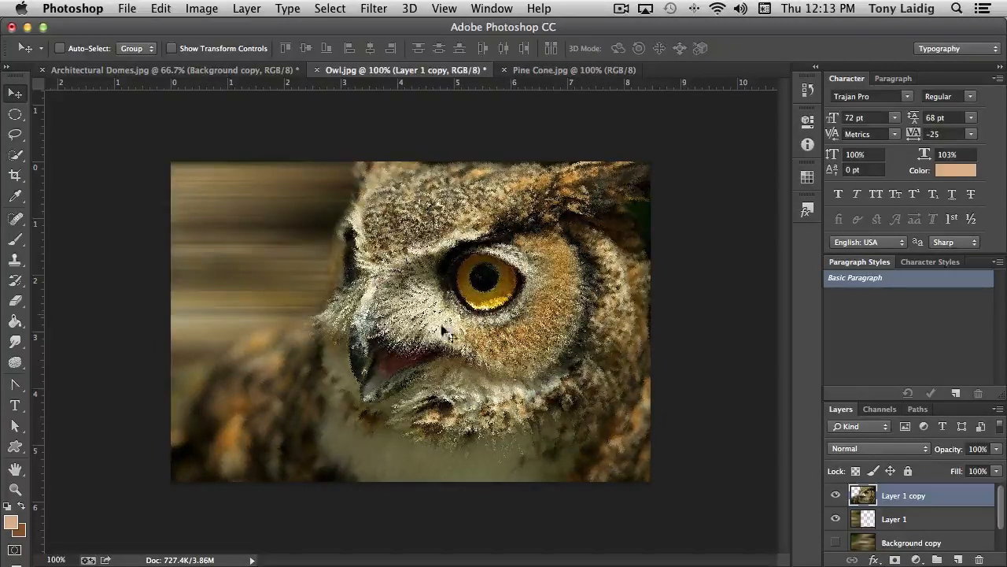
key("super+z")
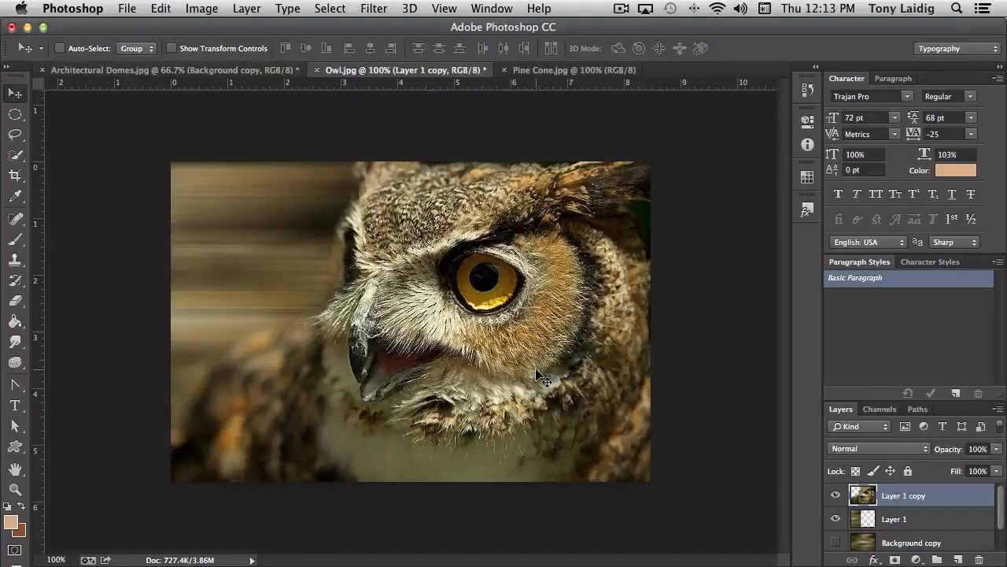
Try the Wind filter on the owl layer with the Stagger method from the right and undo it
left_click(384, 9)
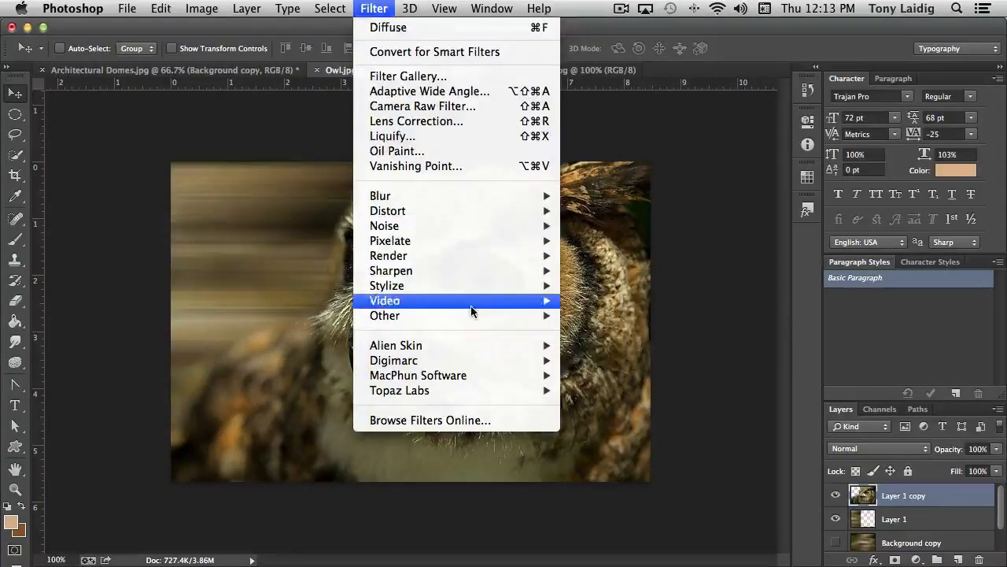
mouse_move(465, 296)
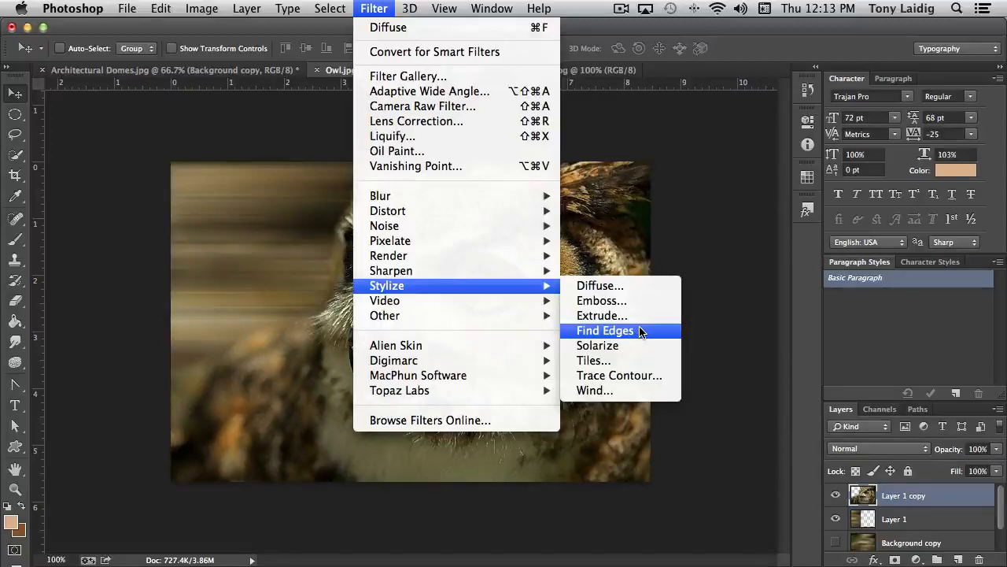
left_click(590, 391)
left_click_drag(452, 191, 470, 223)
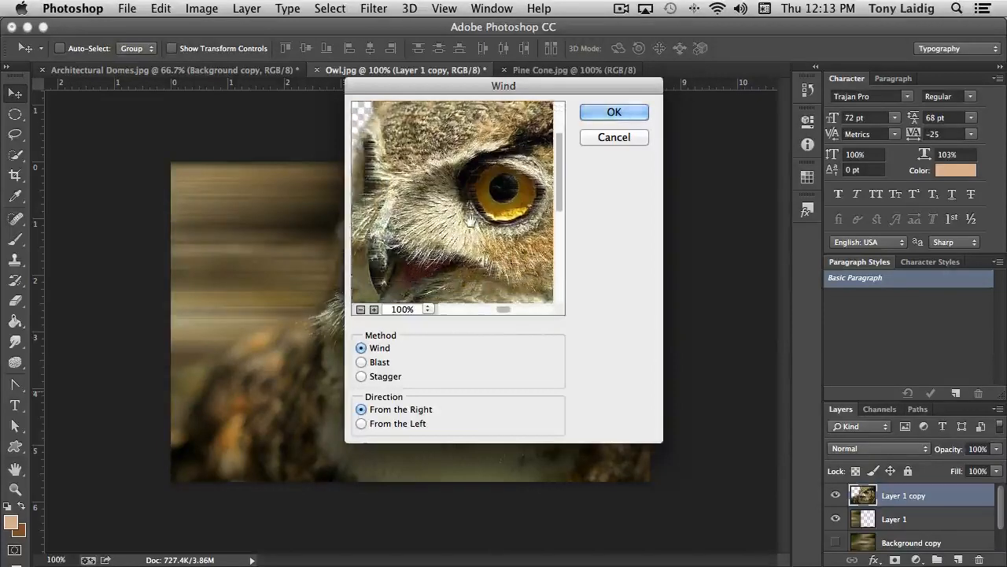
left_click(364, 362)
left_click(365, 376)
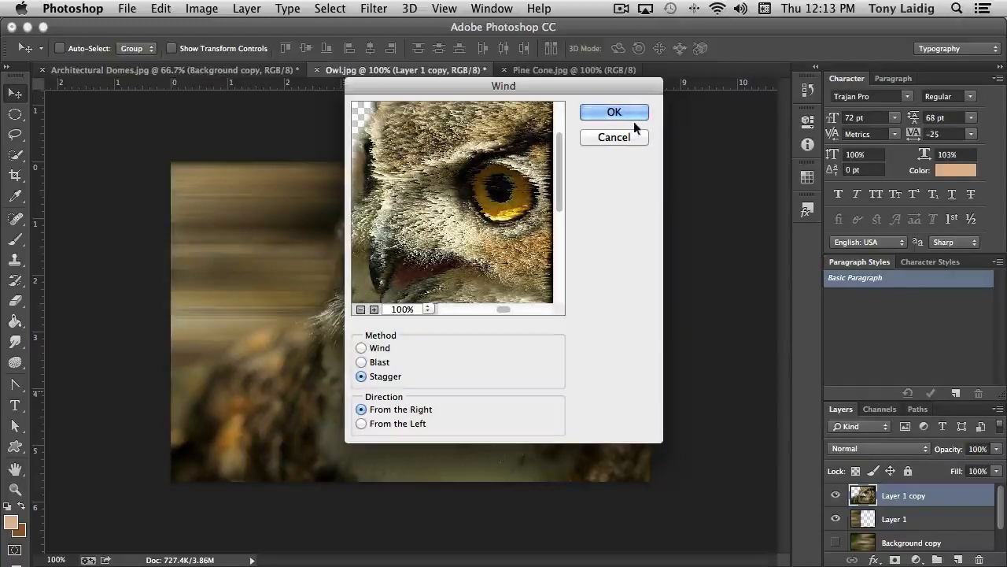
left_click(611, 111)
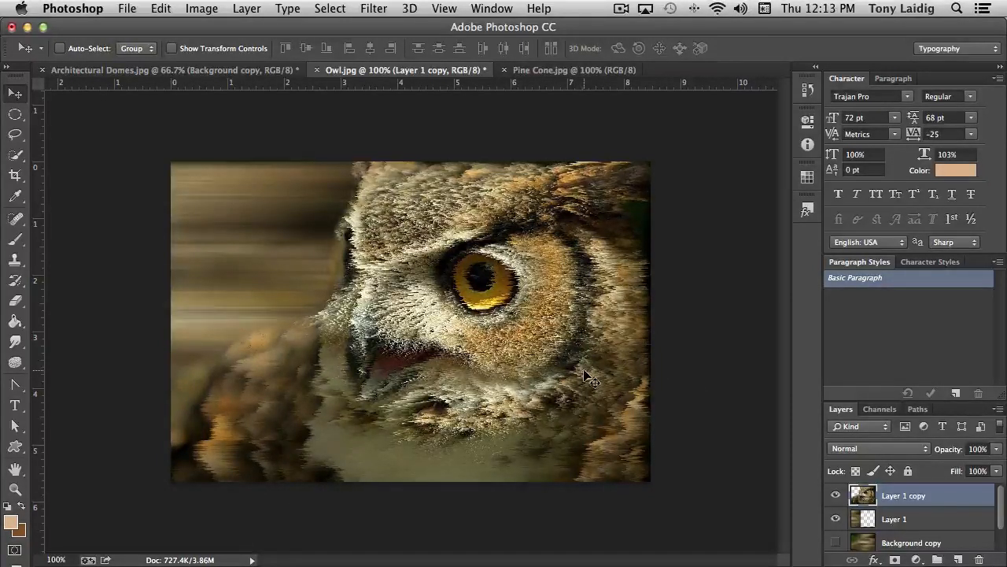
key("super+z")
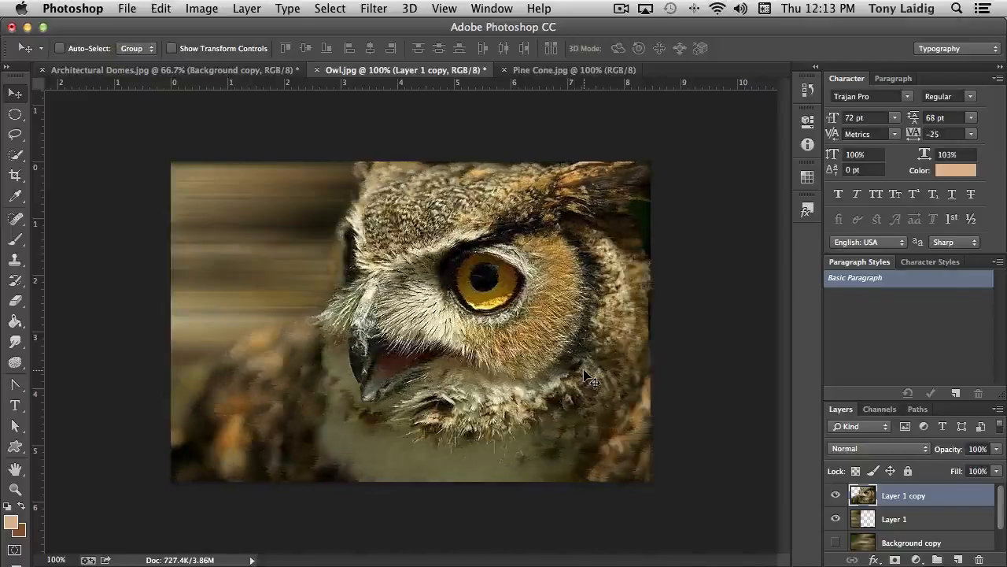